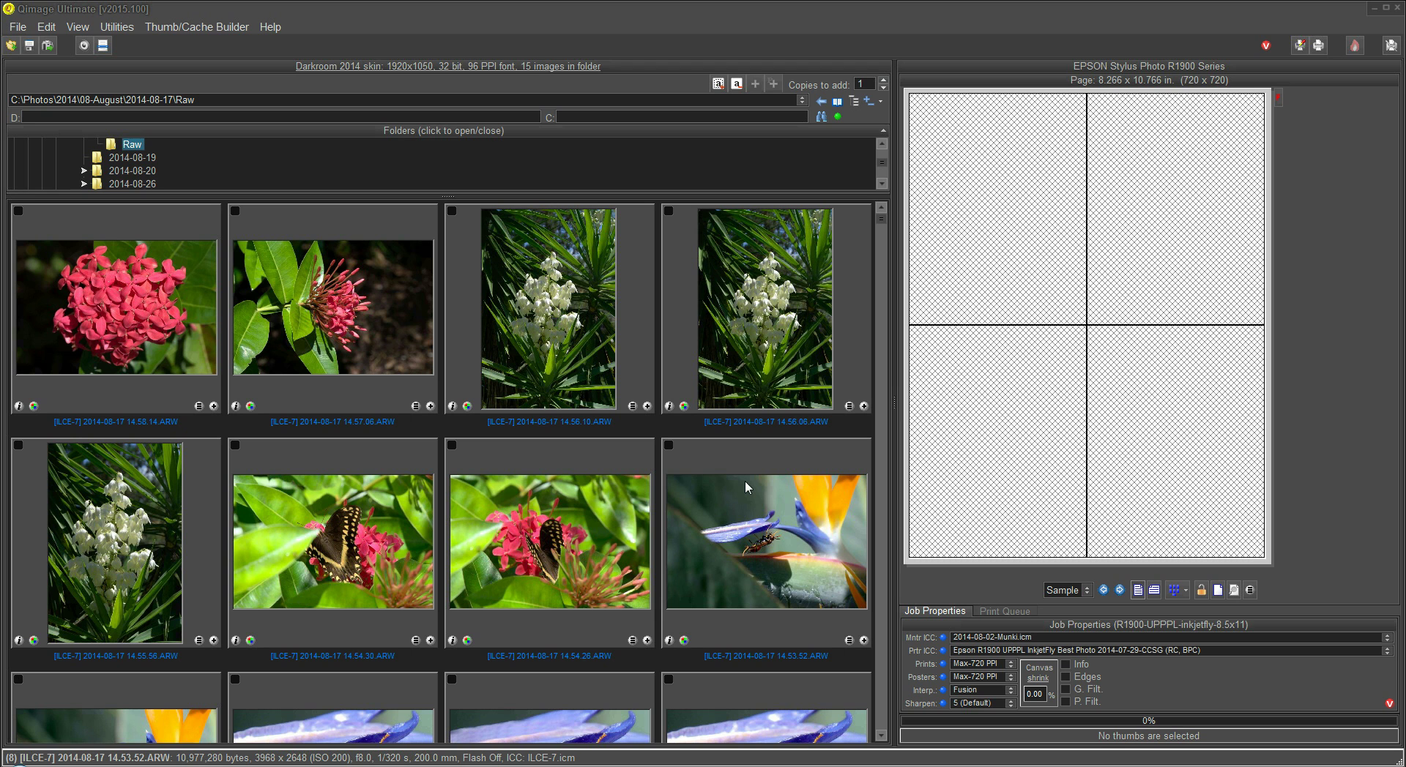
Step: From the File menu, open the Hot Folder setup showing C:\shared\Hot Folder as location
click(481, 10)
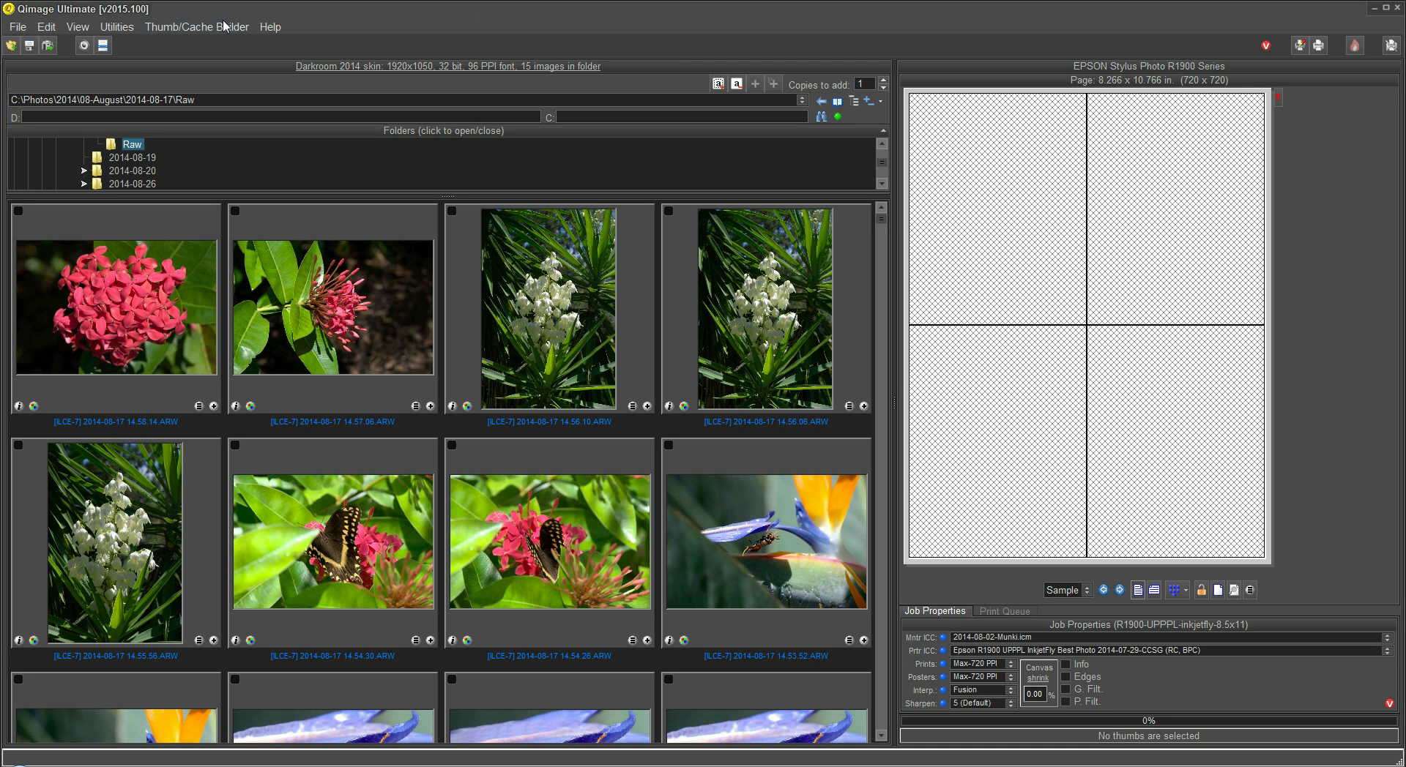
click(17, 31)
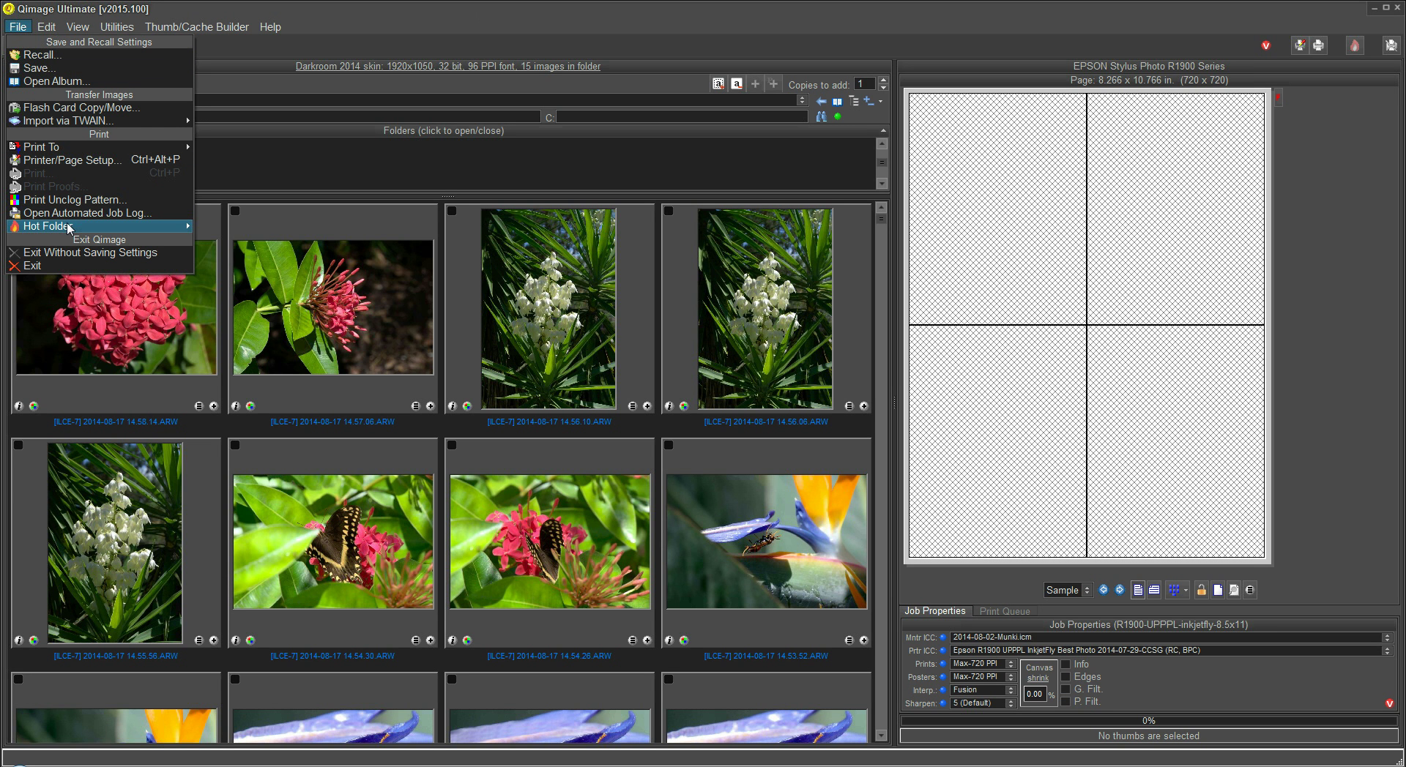
mouse_move(70, 229)
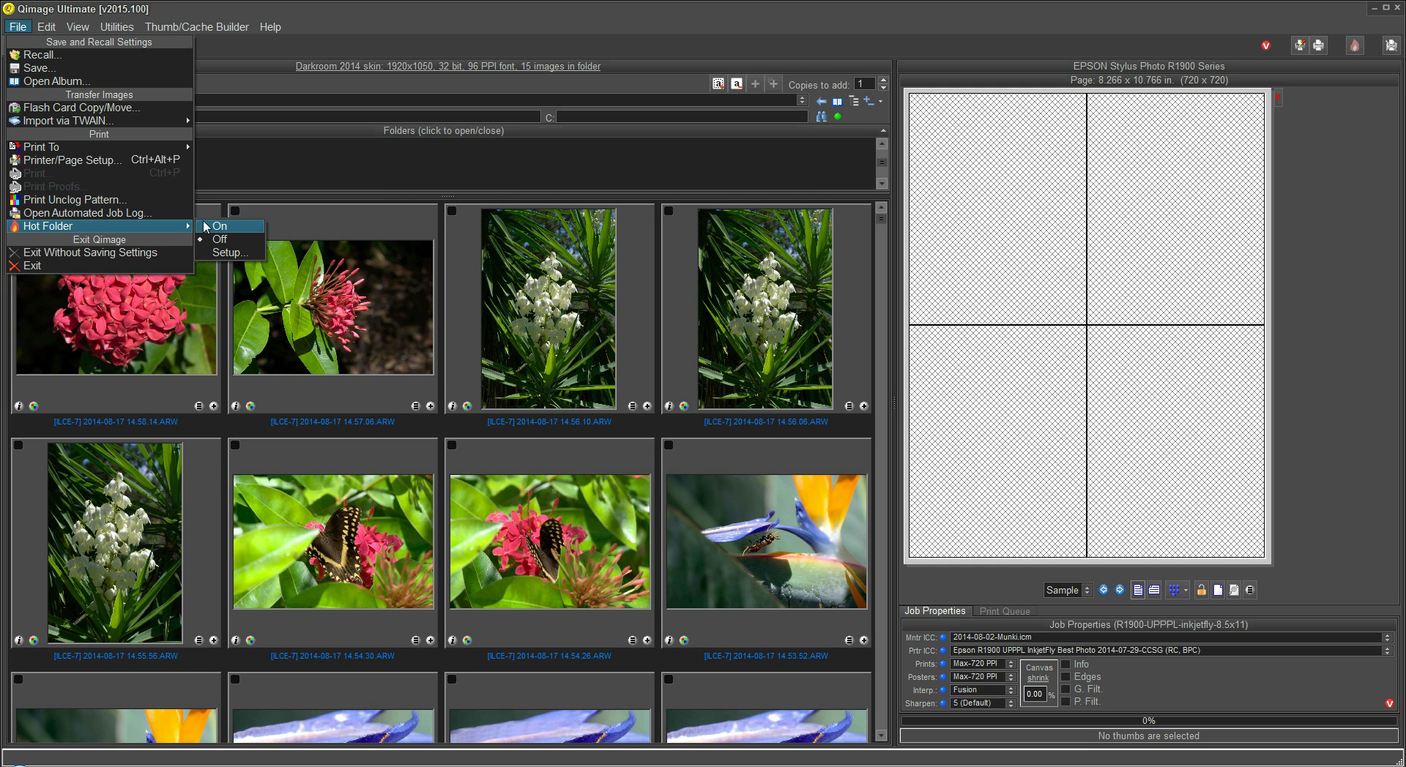
click(225, 252)
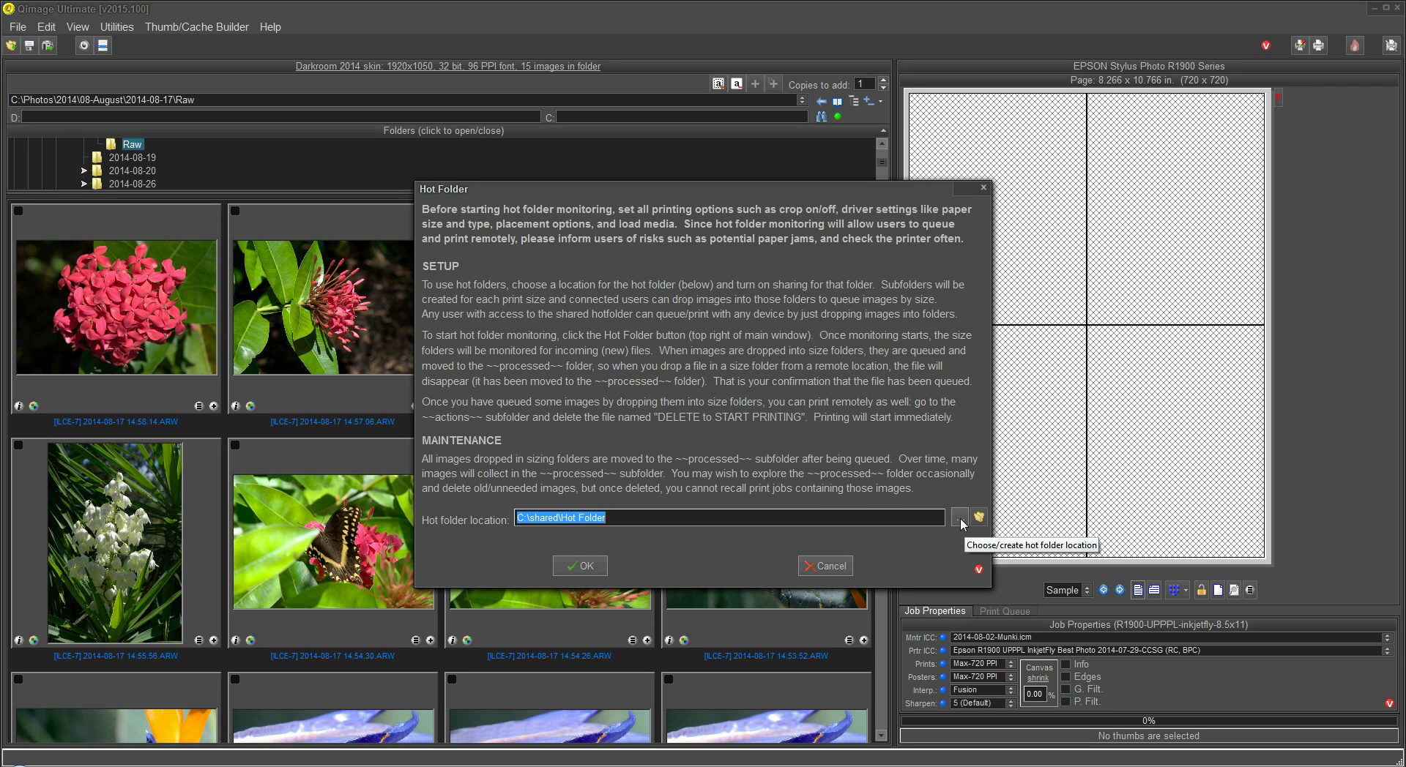
Step: Browse to C:\shared and create a new folder, first named hotfolder2, declining the merge
click(959, 516)
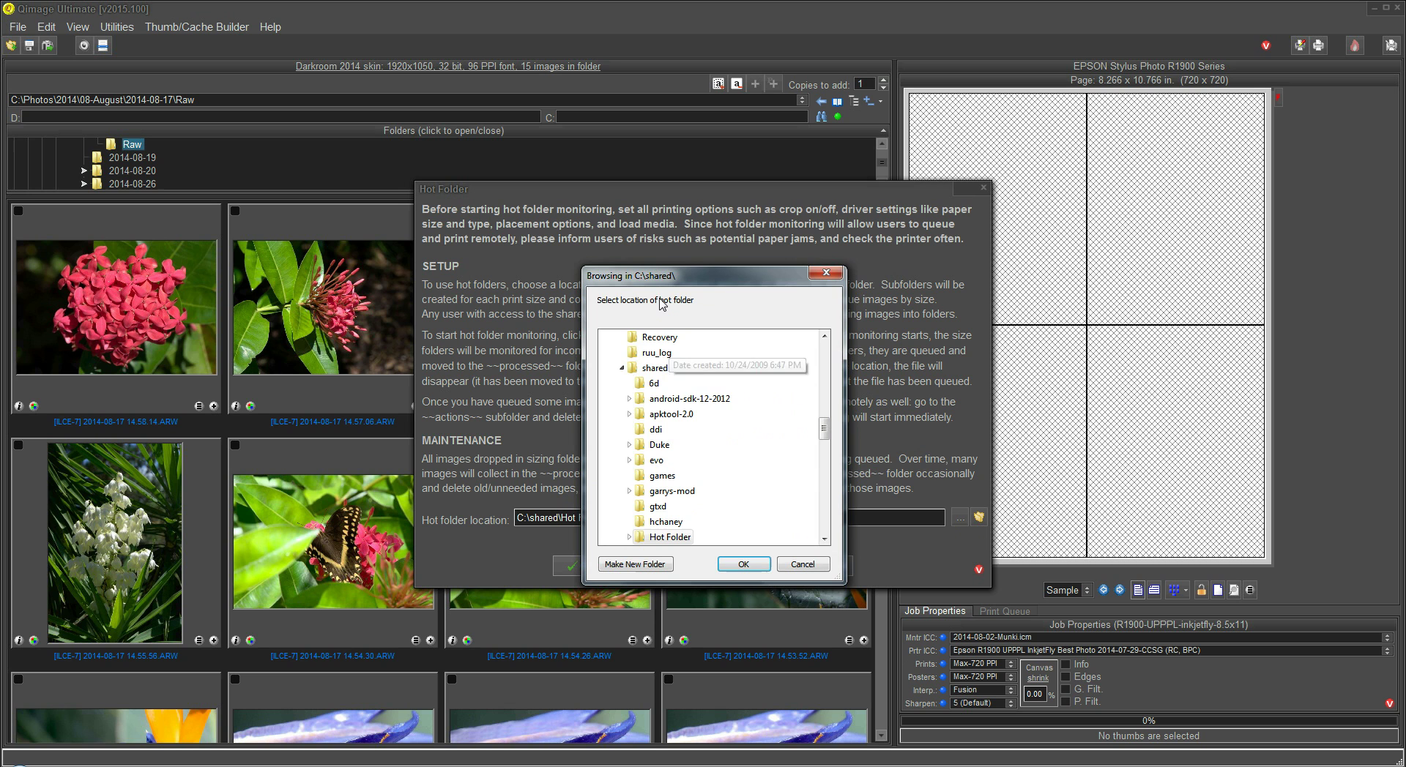
click(654, 367)
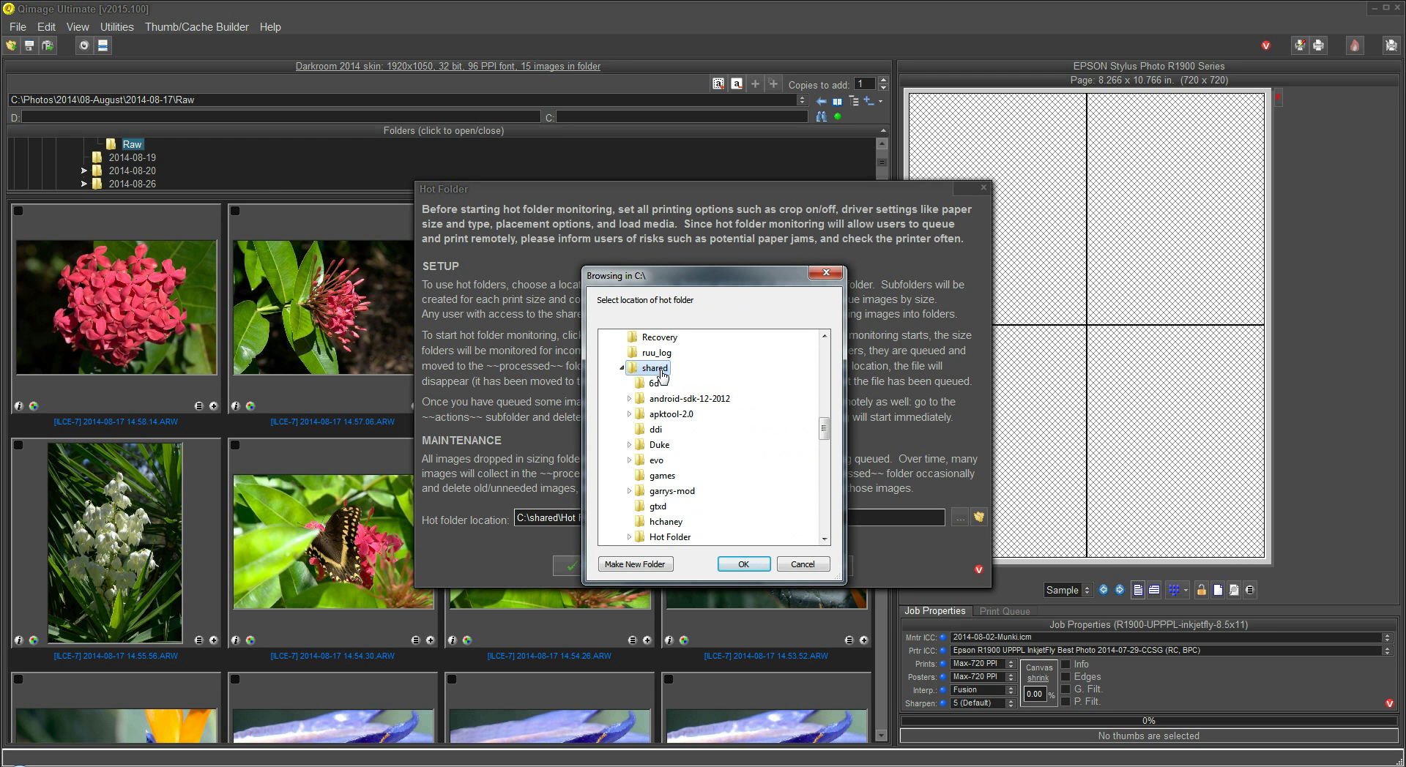
click(636, 564)
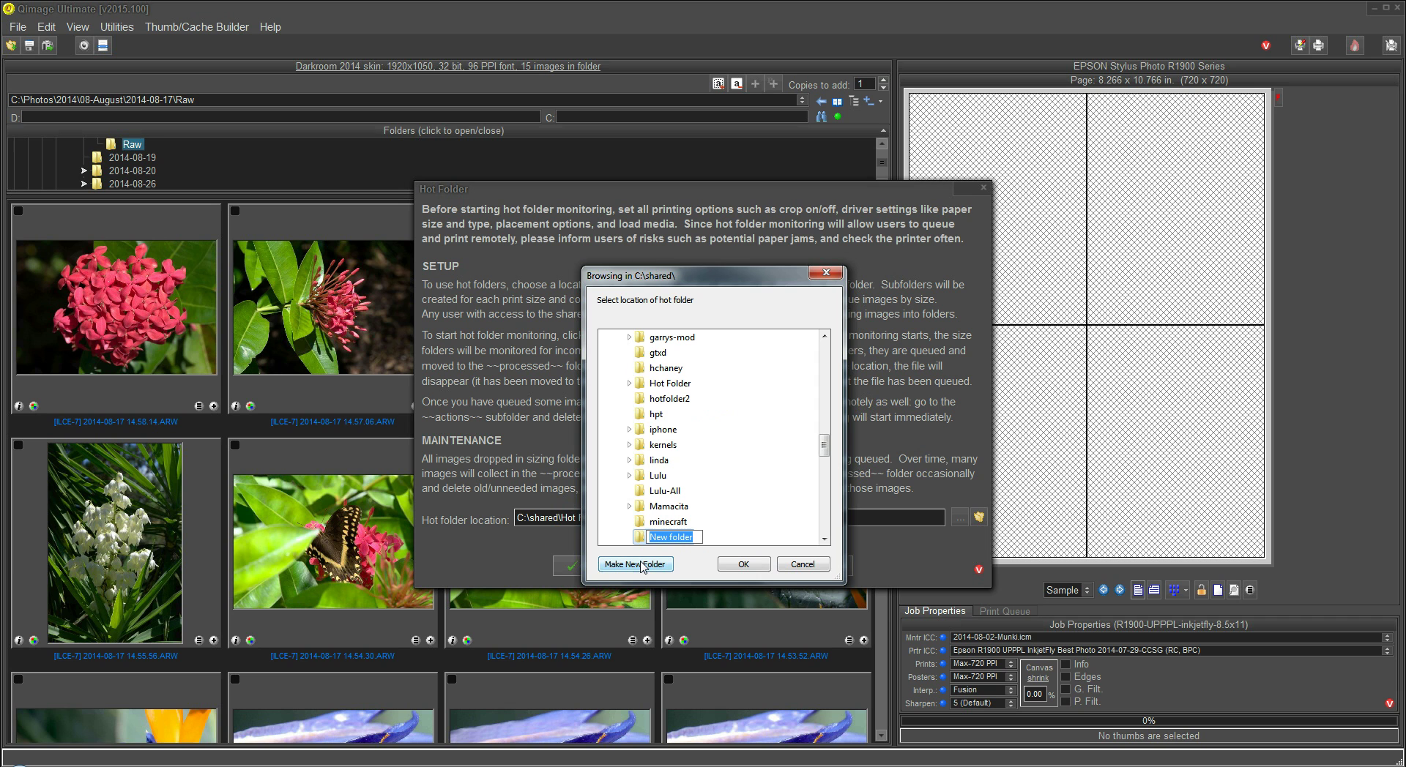
text(hotfolder2)
key(Return)
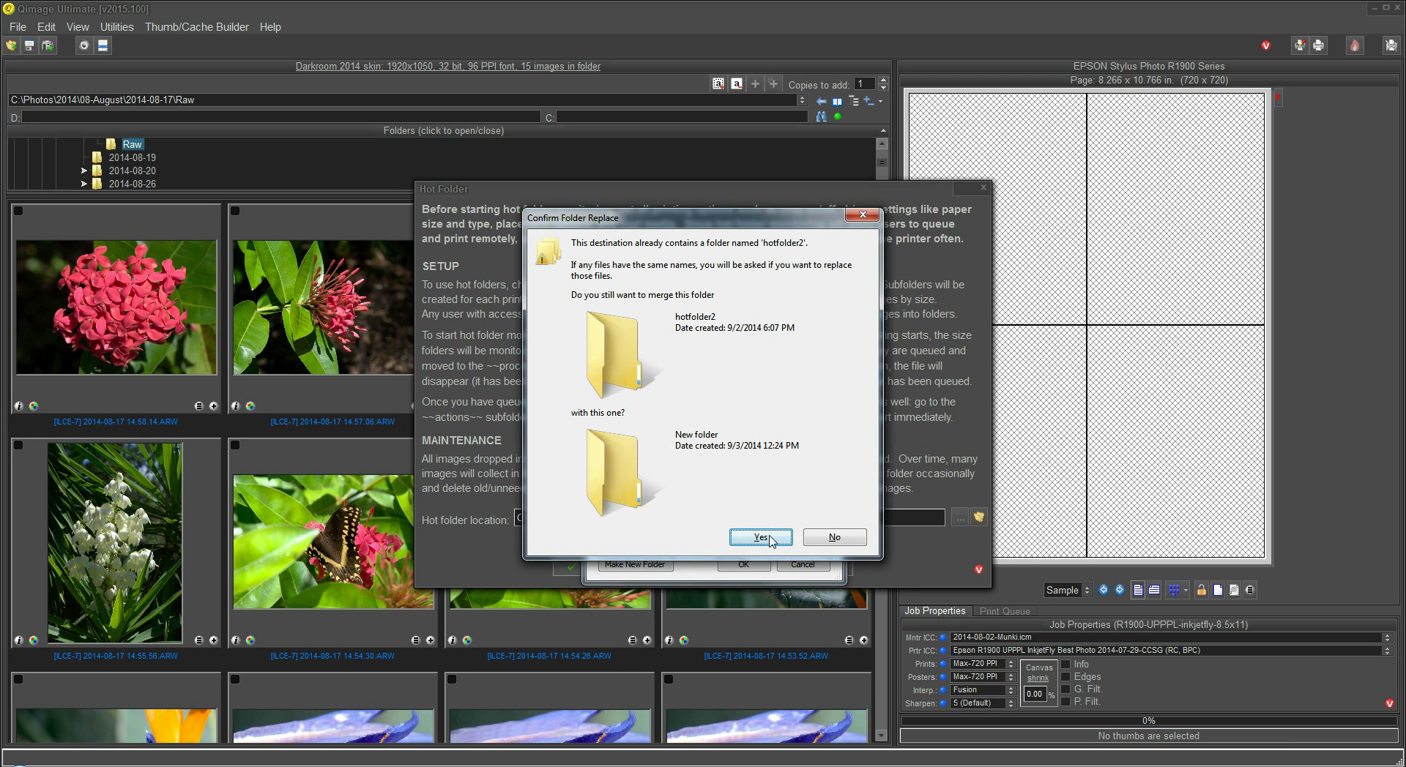
click(834, 539)
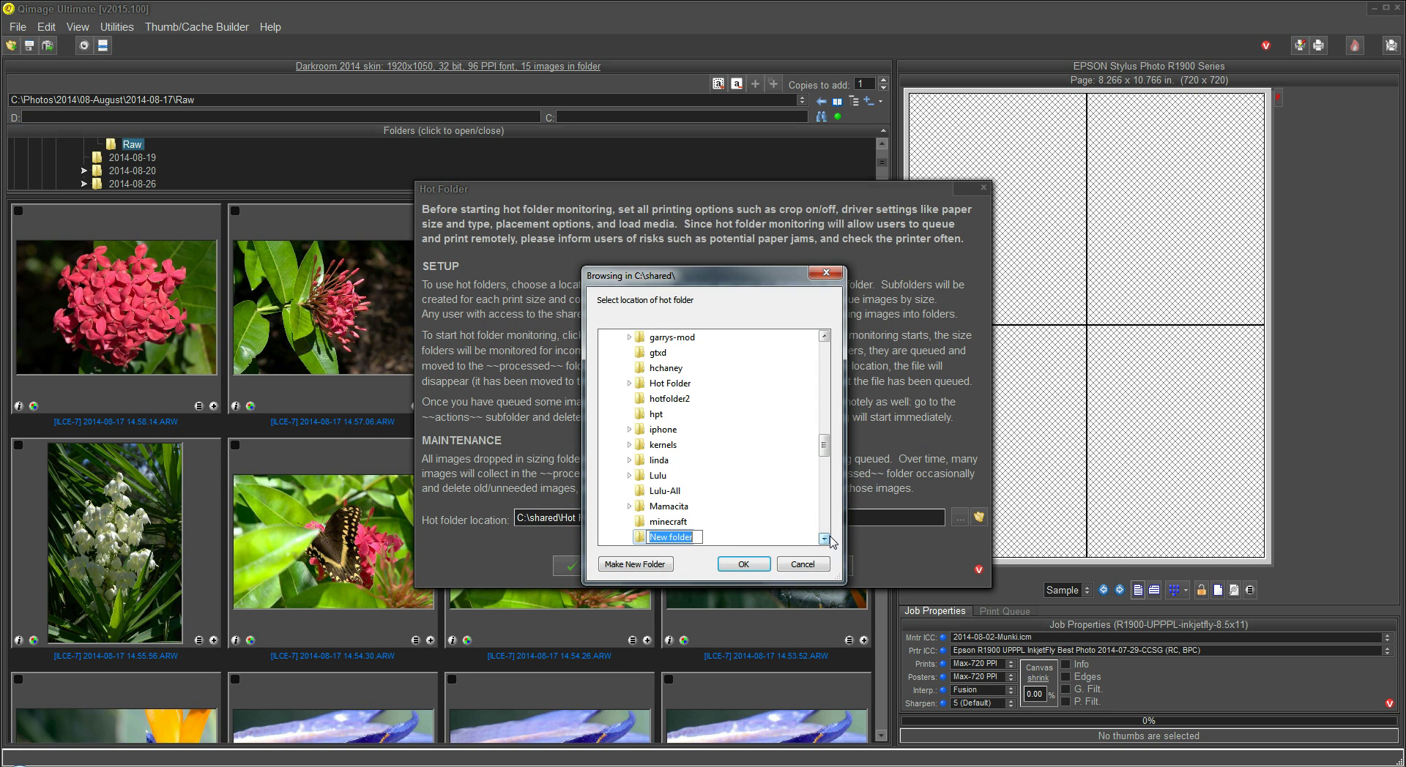
Step: Rename the new folder to hotfolder3 and accept it as the hot folder location
click(697, 538)
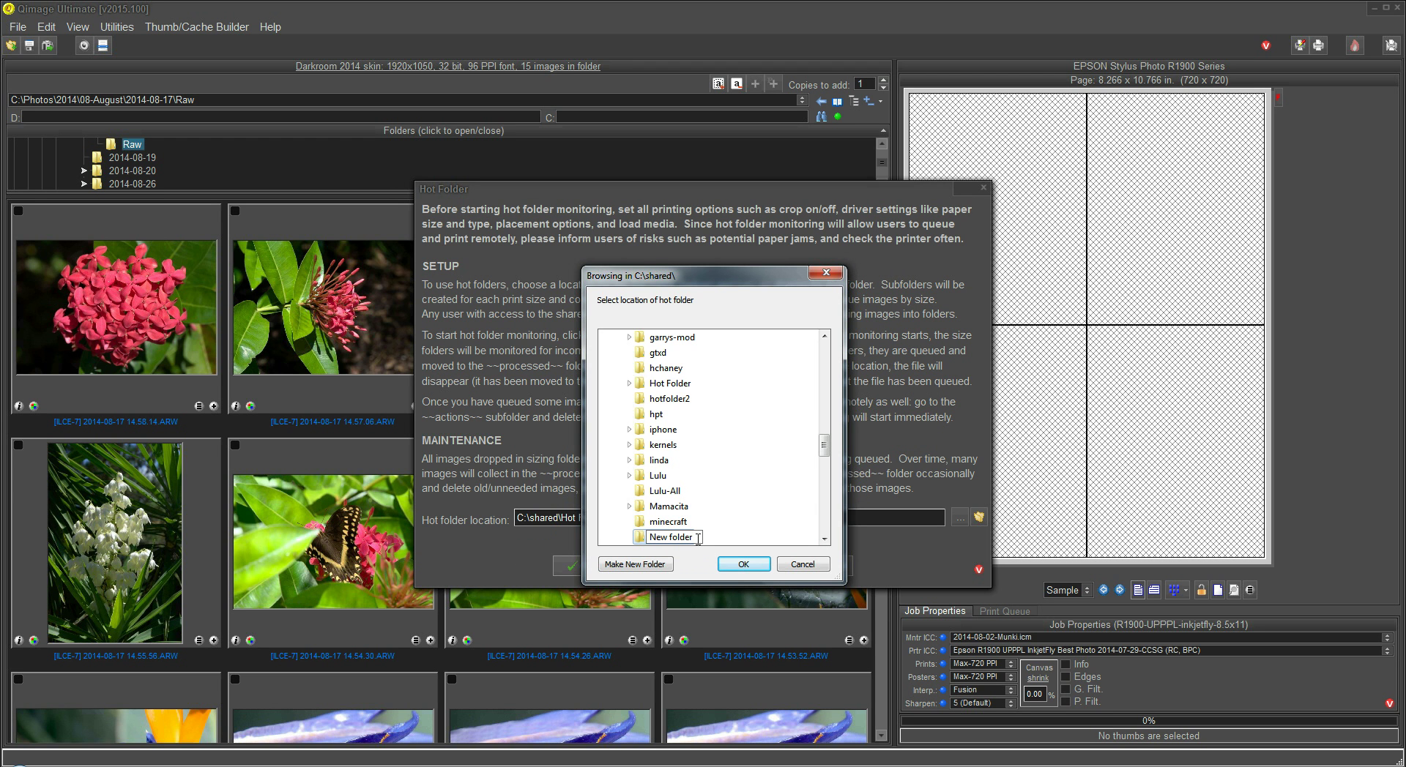
key(ctrl+a)
text(hotfolder3)
key(Return)
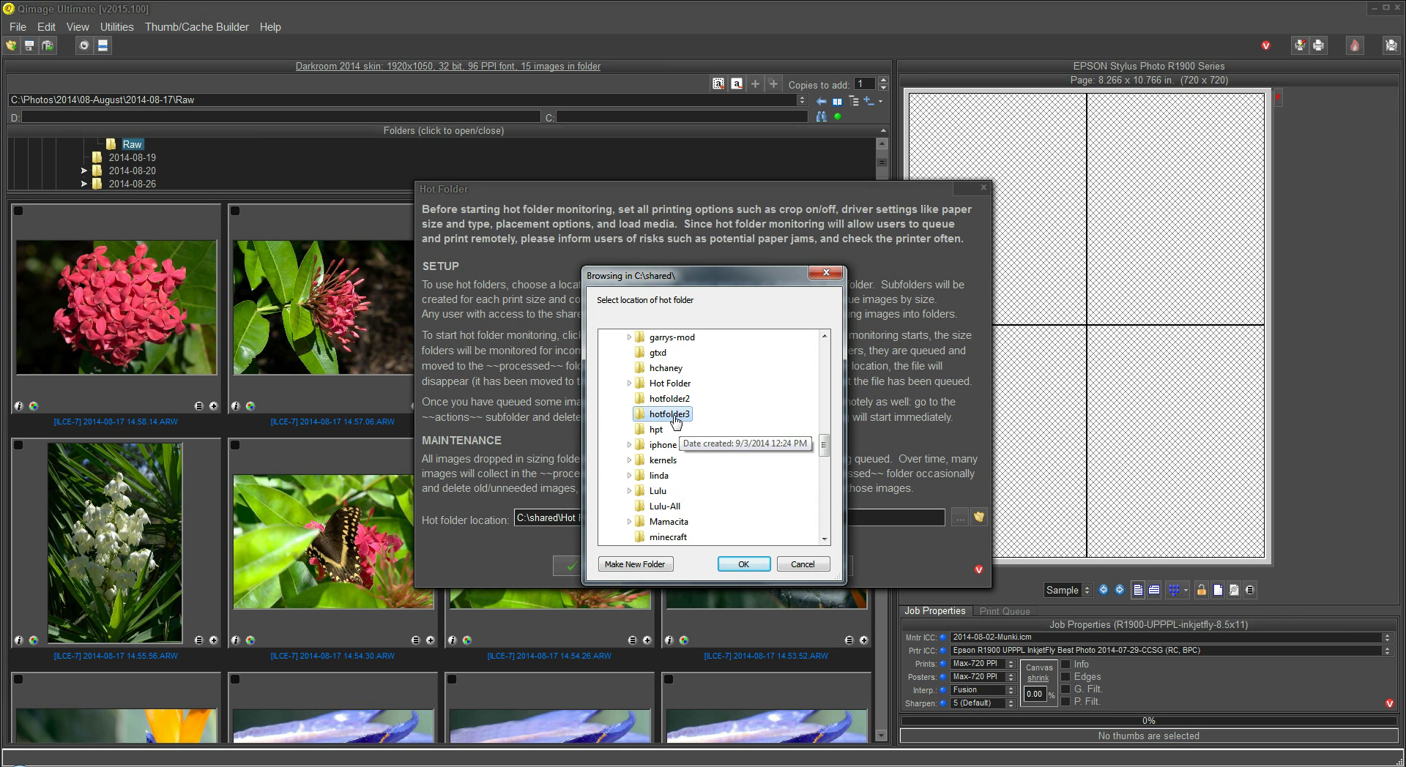
click(743, 564)
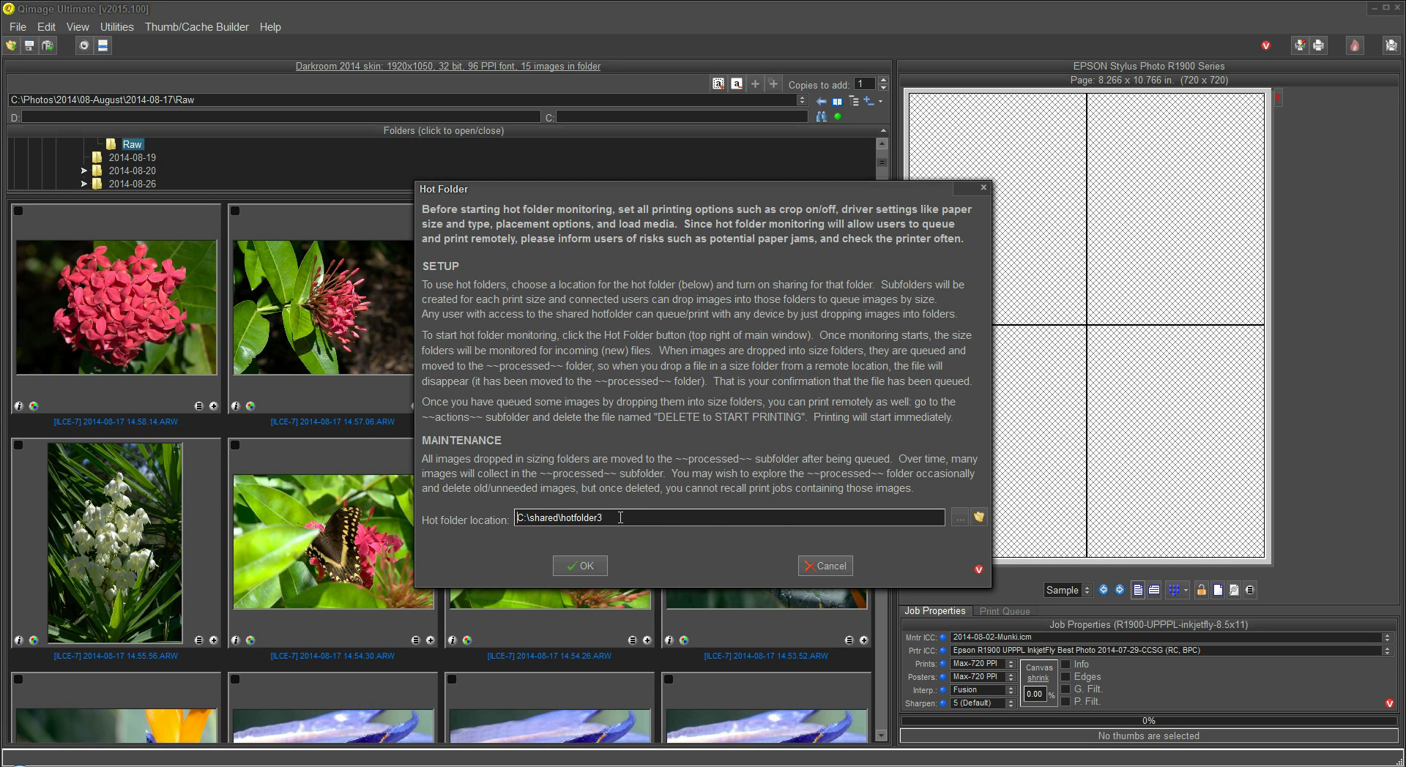
Step: Cancel the hotfolder3 change and reopen Hot Folder setup, back at C:\shared\Hot Folder
click(823, 569)
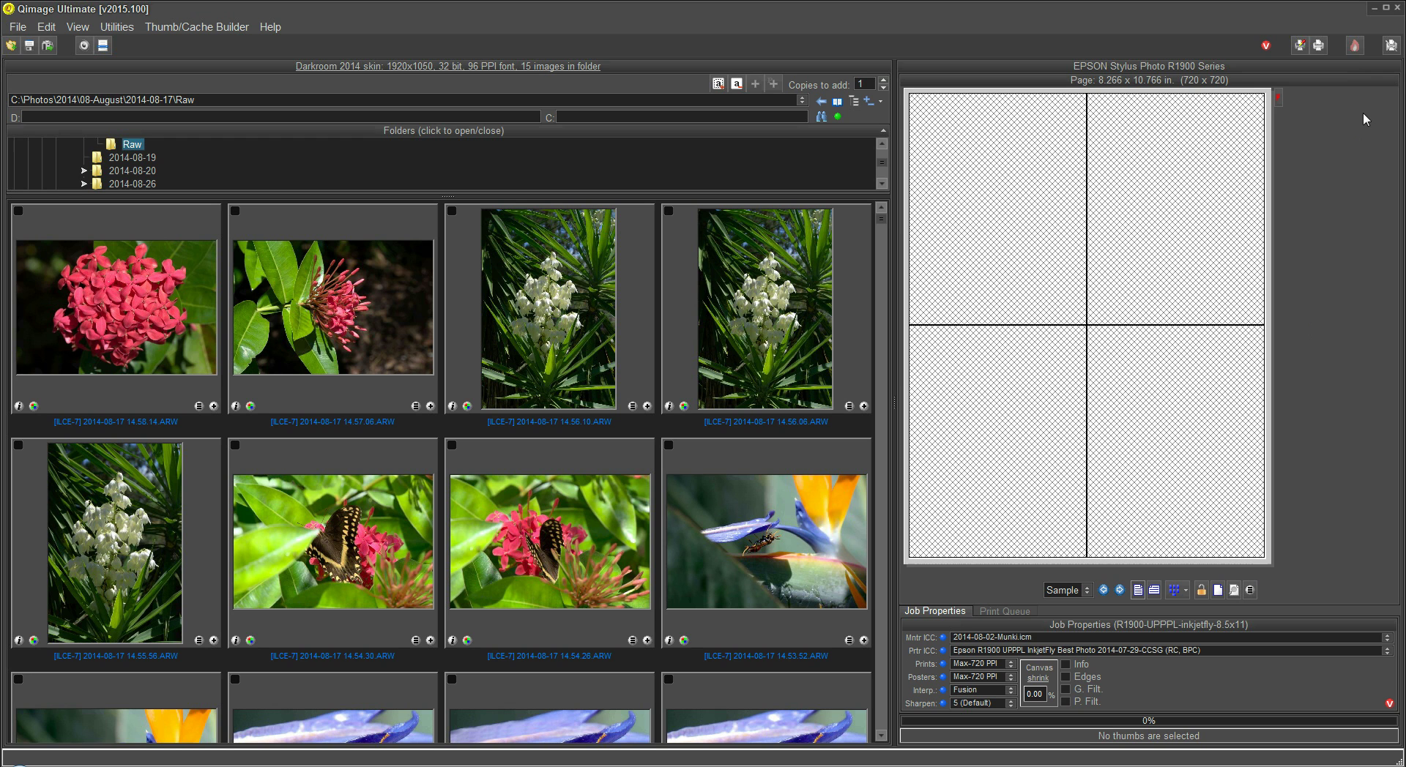
click(1356, 48)
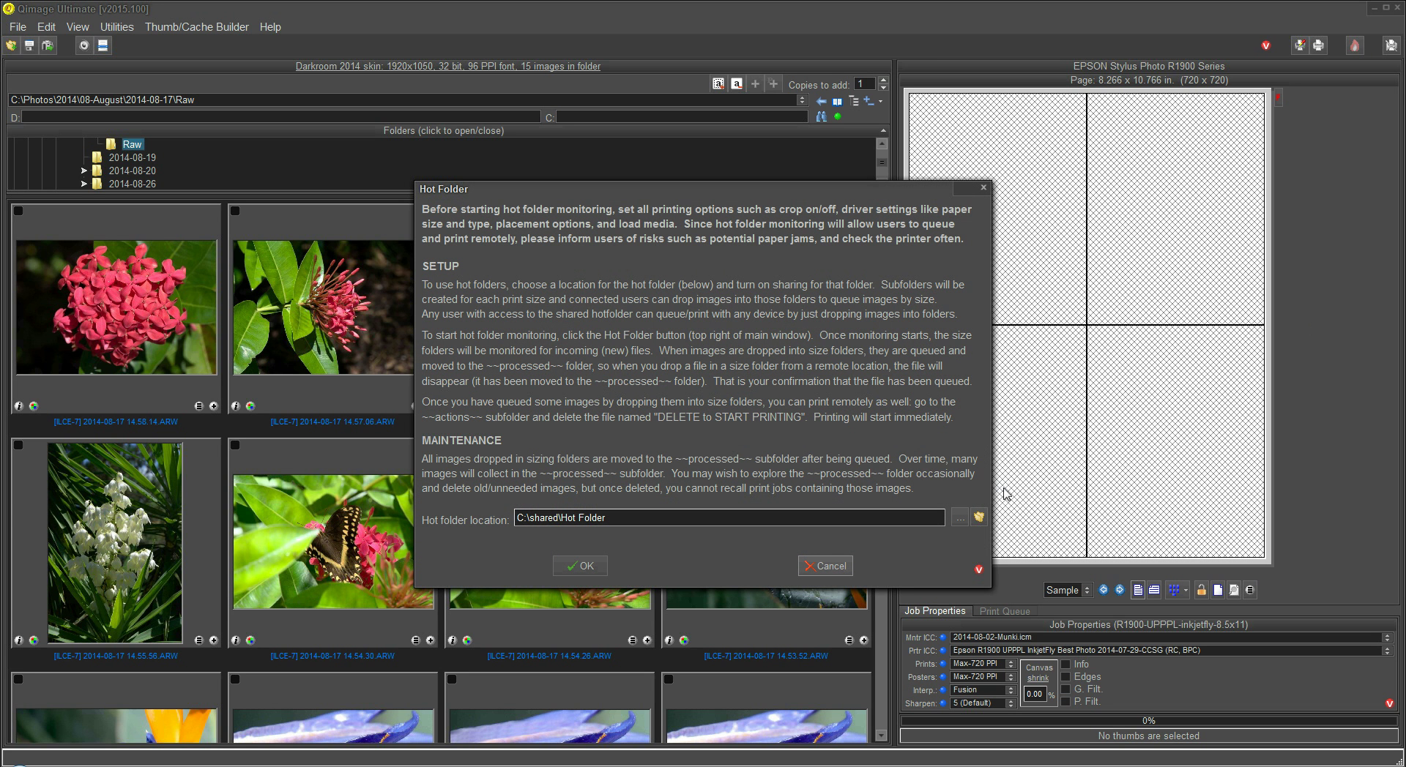
Step: Explore Hot Folder, checking the 2.00 x 3.00 and 13.00 x 19.00 (in) size folders, then return to Qimage
click(978, 518)
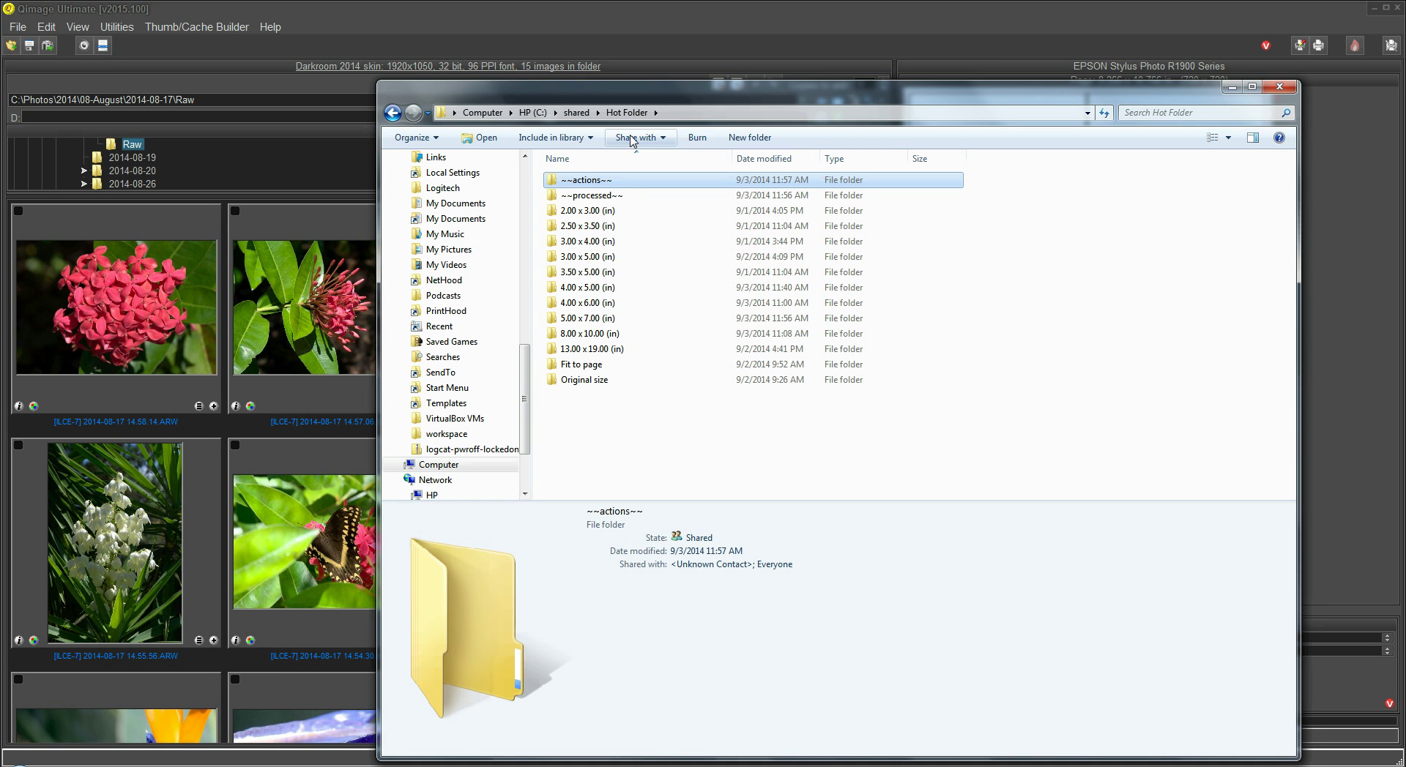
mouse_move(623, 201)
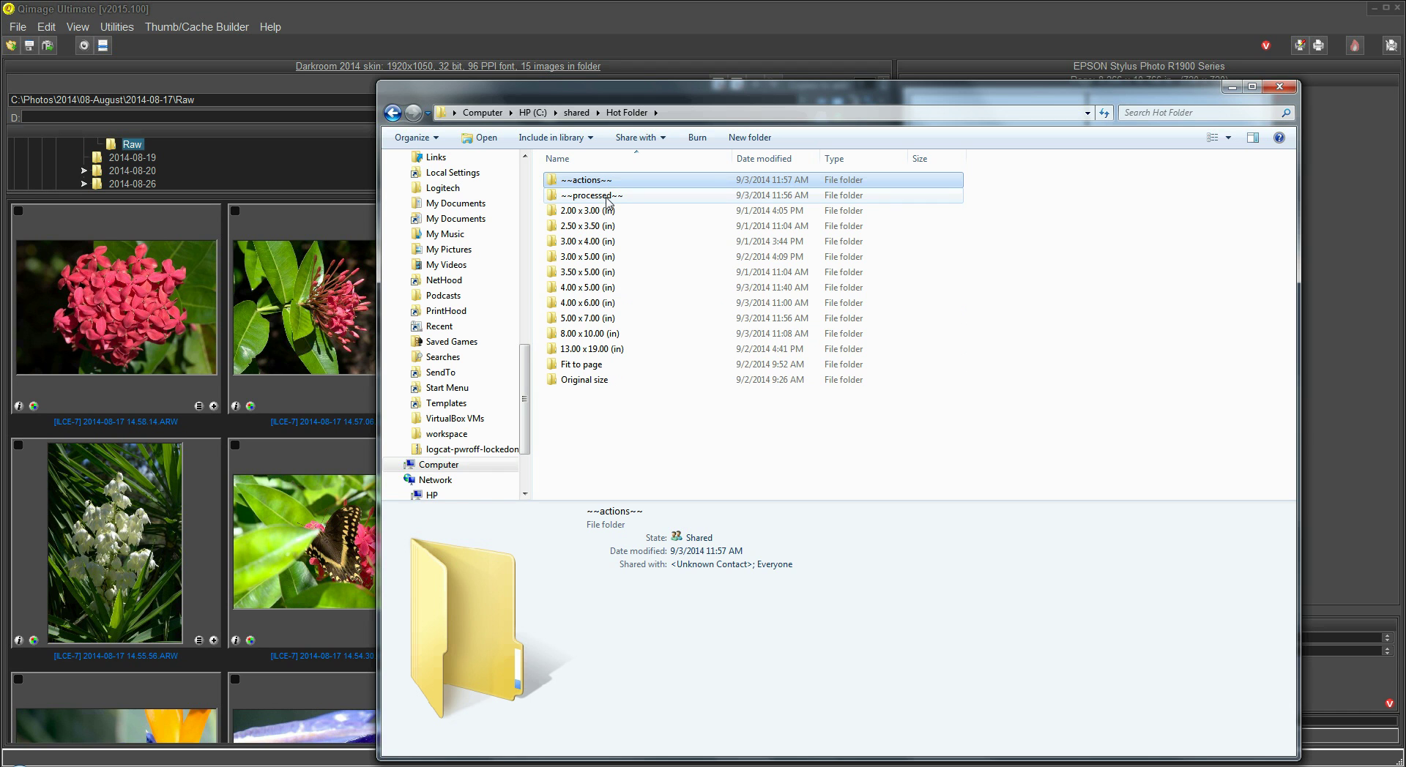
click(606, 211)
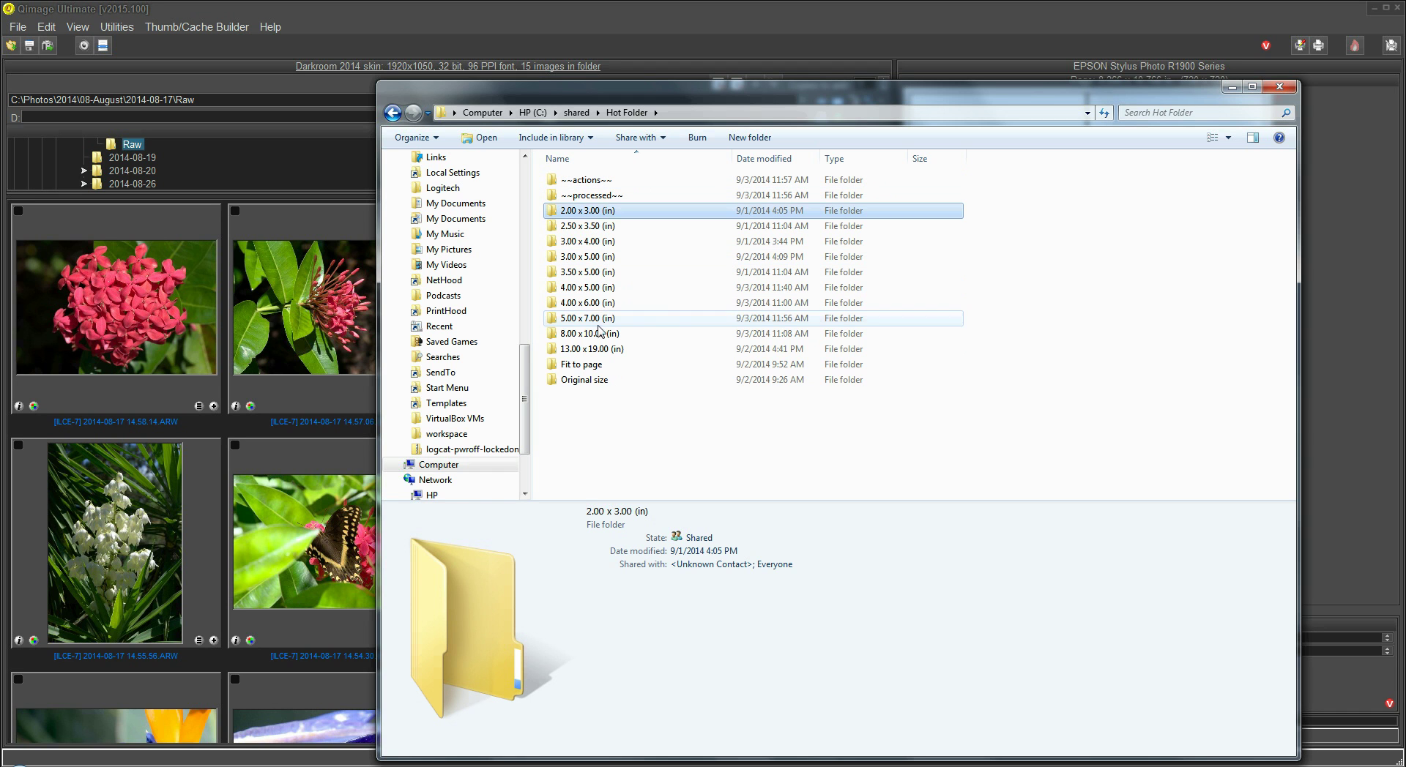
click(602, 350)
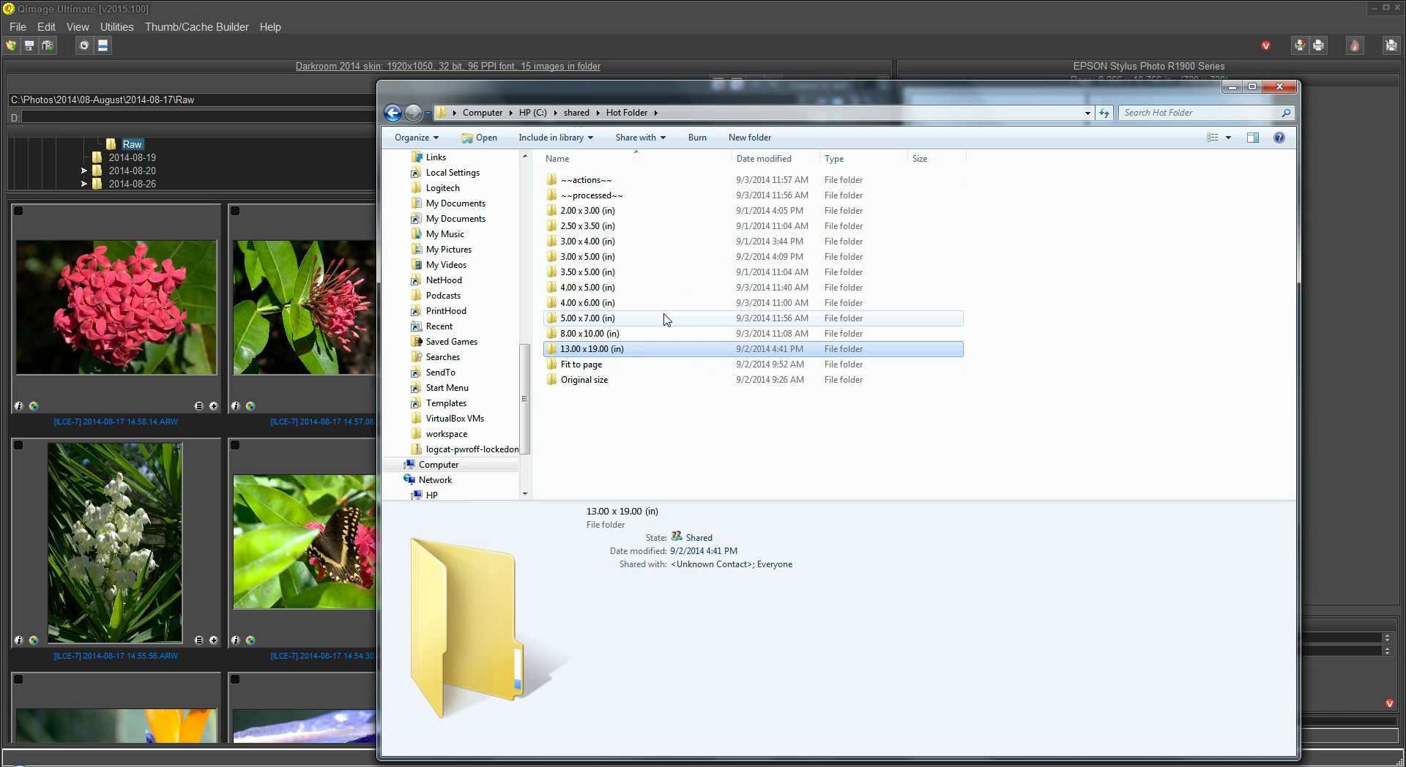
click(1238, 17)
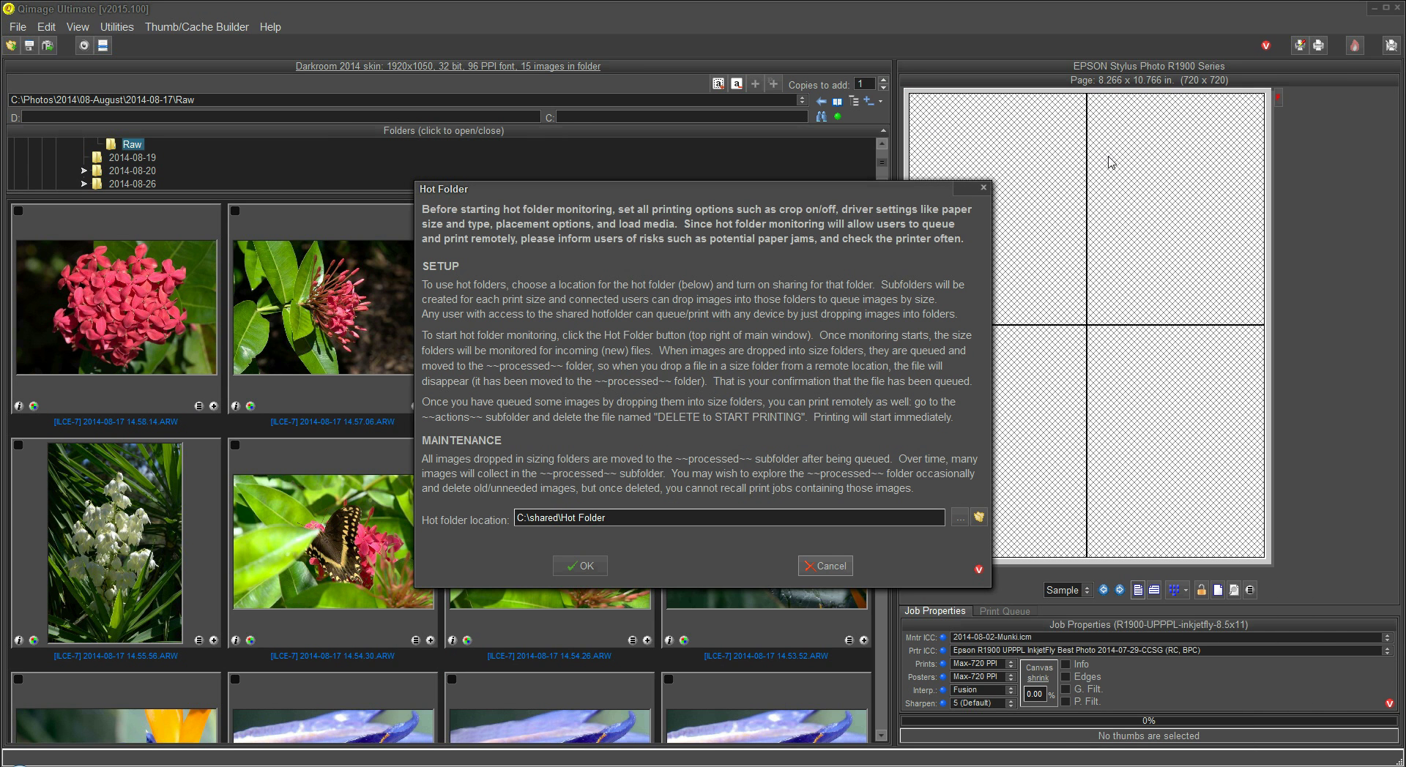
Step: Close the Hot Folder dialog and switch hot folder monitoring ON with the flame button
click(827, 567)
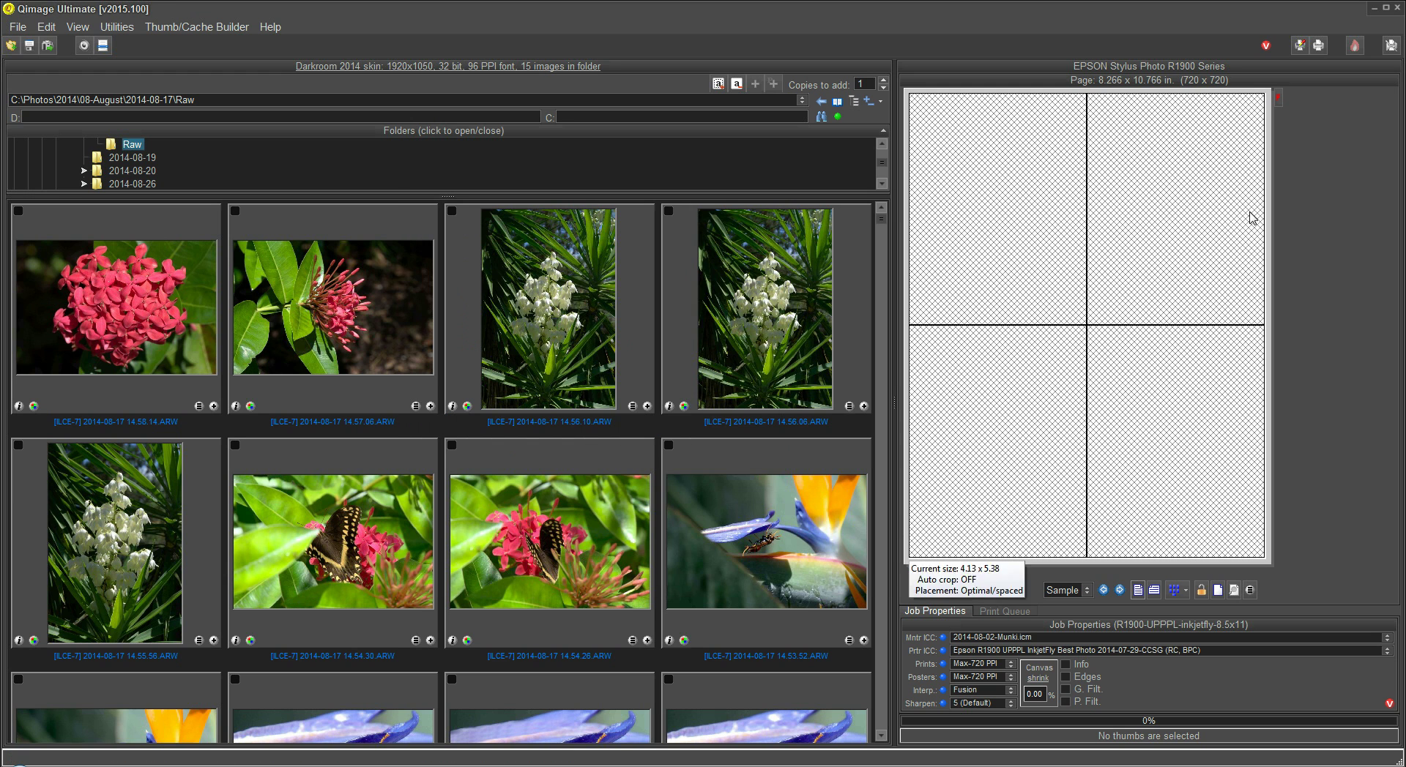
click(1357, 48)
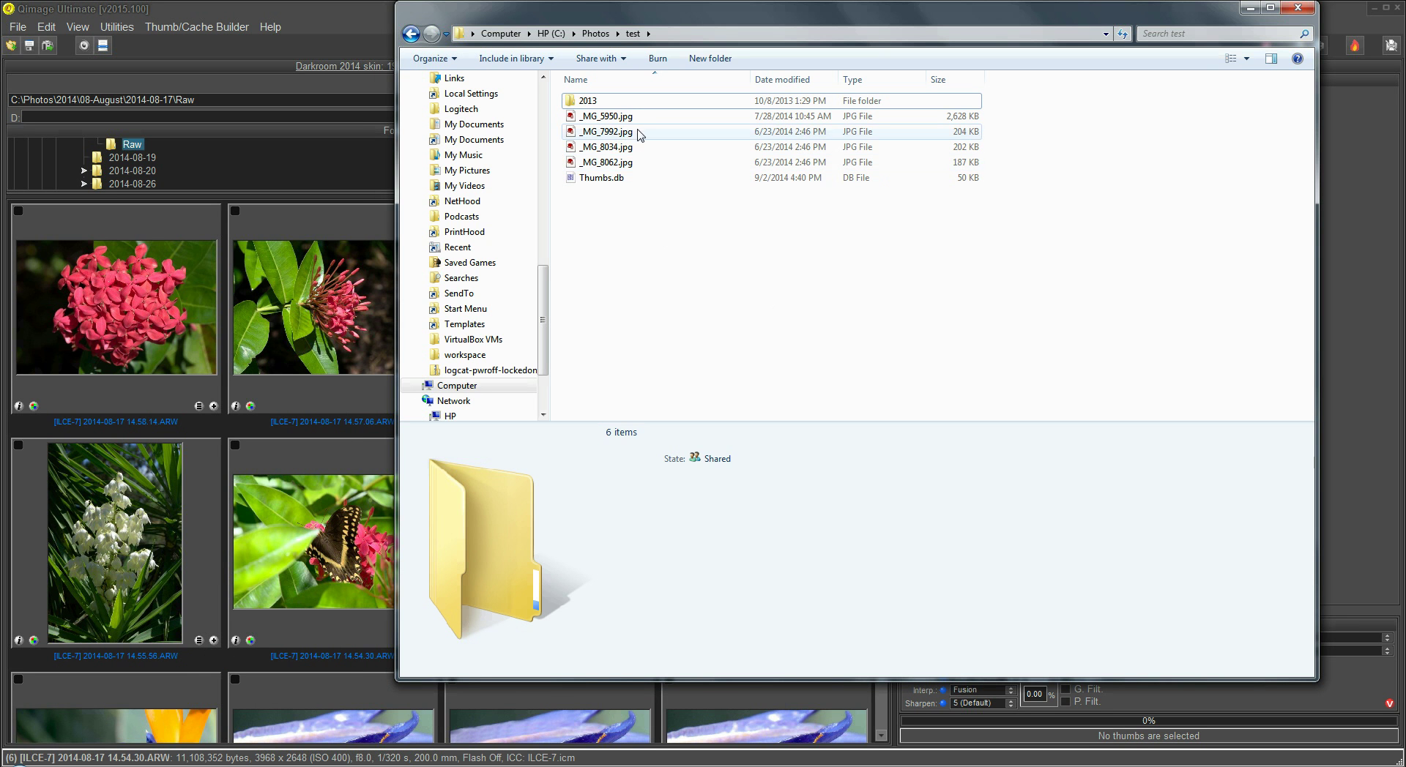
Step: Copy the four JPGs from C:\Photos\test and bring the Hot Folder Explorer window forward
click(622, 117)
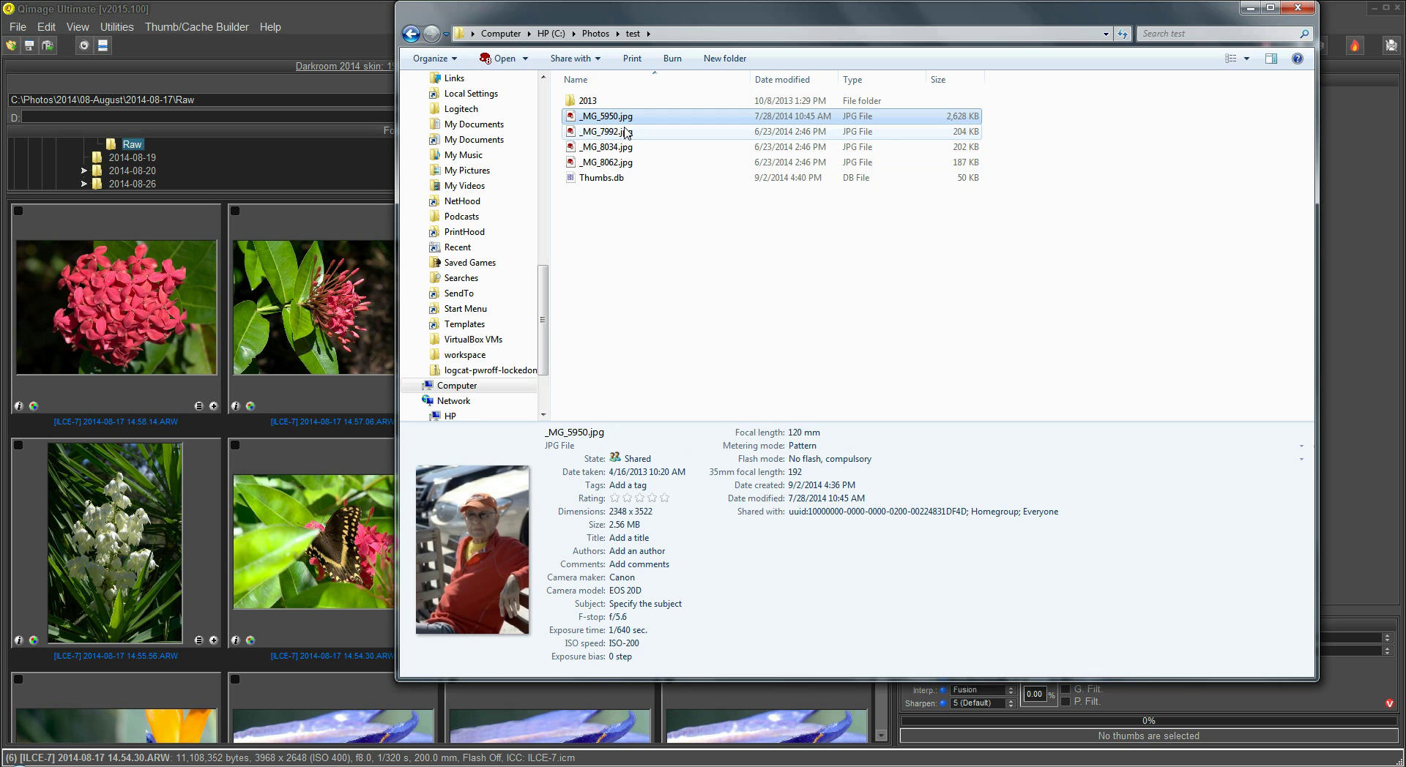
click(625, 133)
click(624, 163)
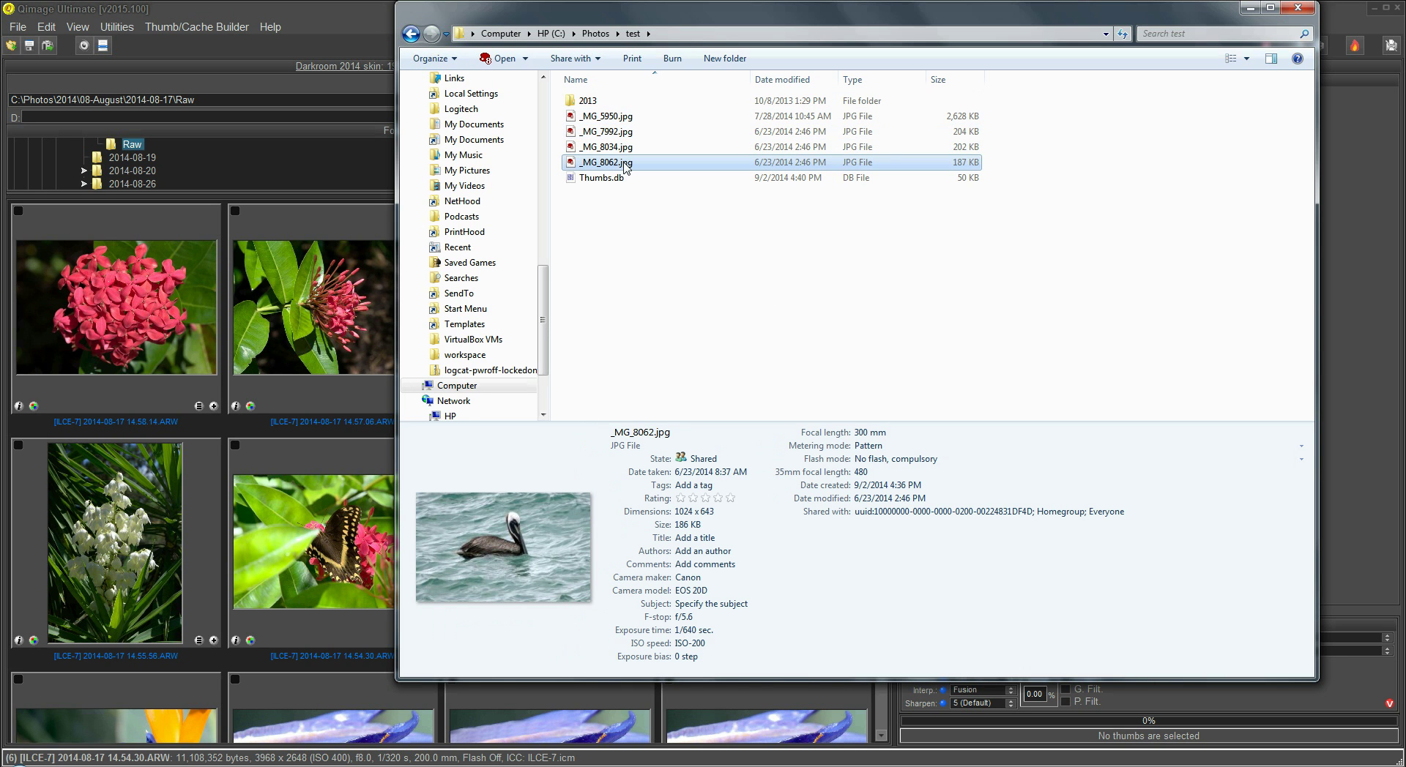
shift+click(624, 118)
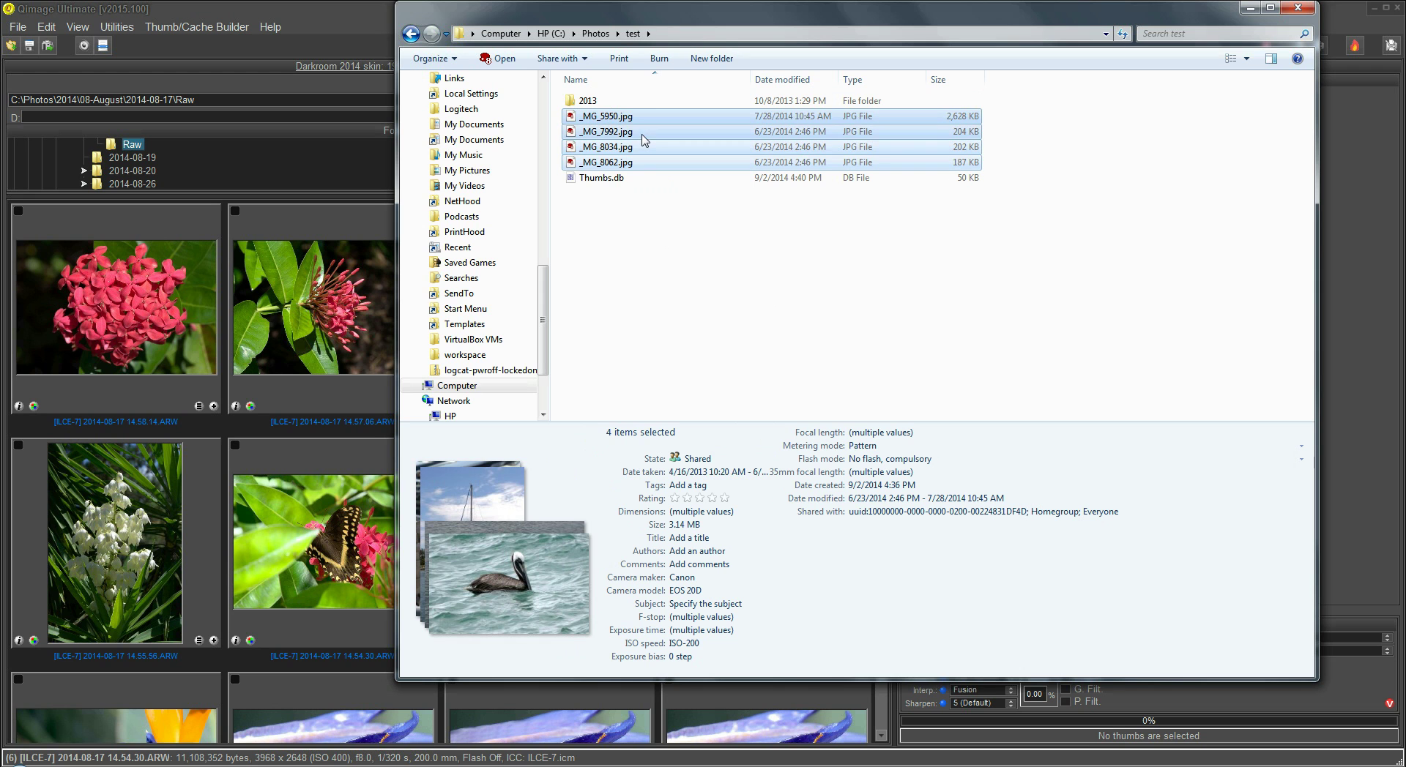
right_click(642, 135)
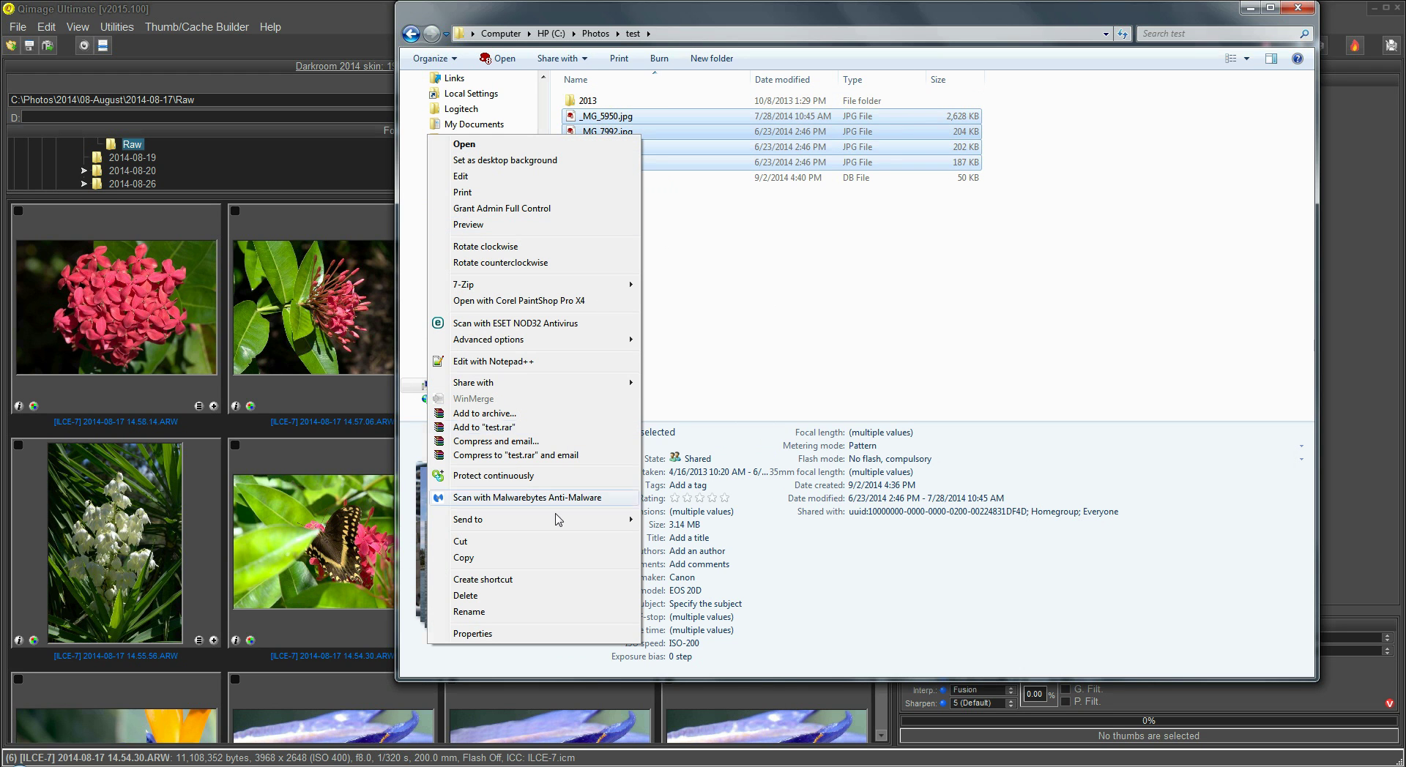
click(549, 559)
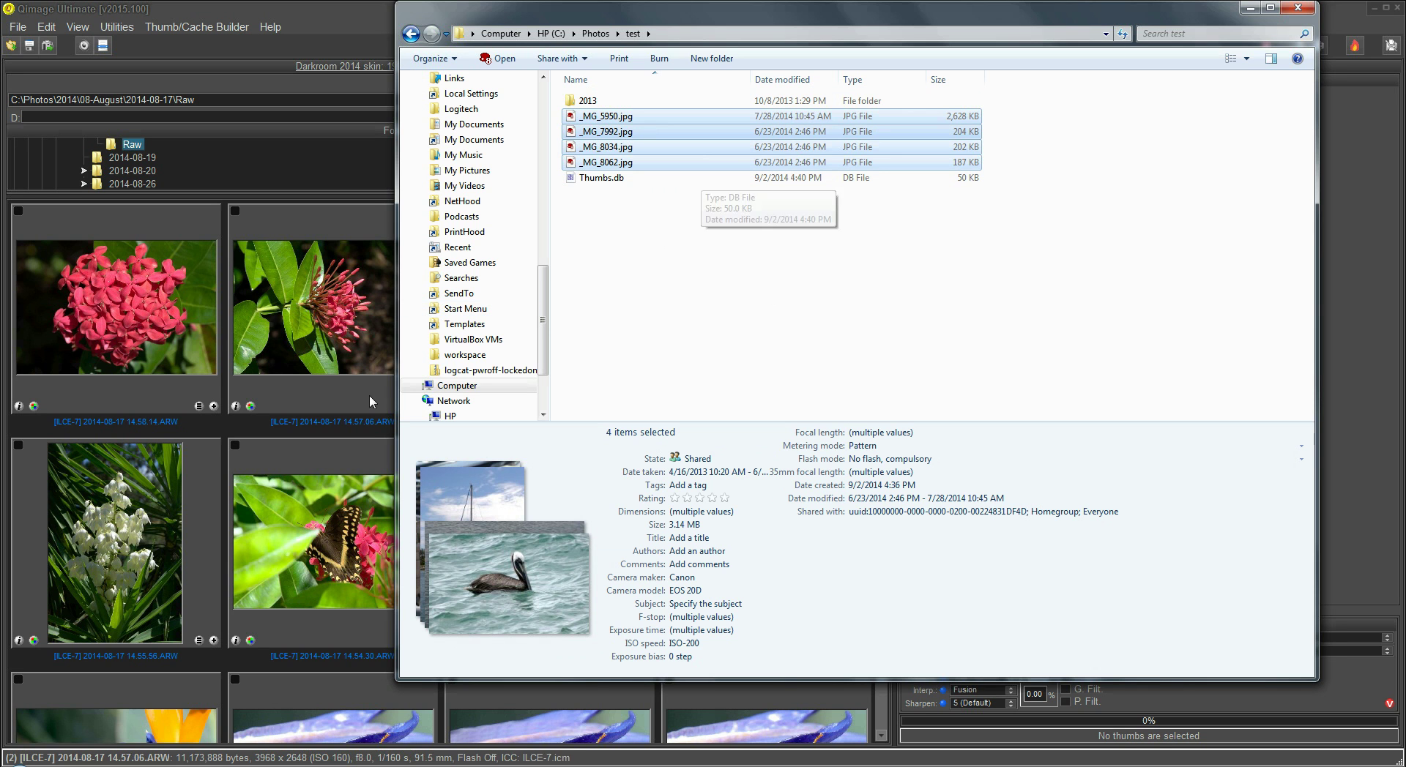
mouse_move(227, 761)
click(175, 706)
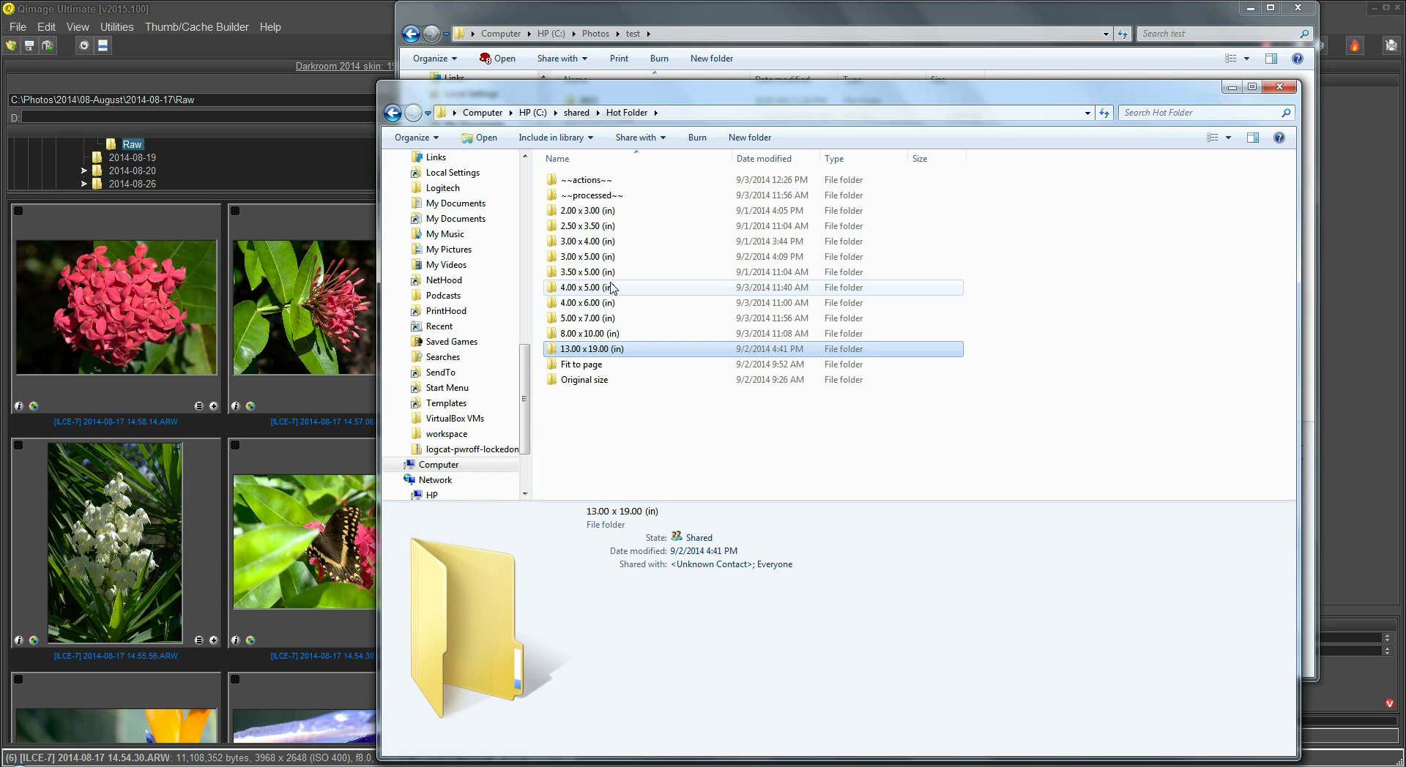
Step: Paste the four copied JPGs into the 5.00 x 7.00 (in) size folder
double_click(598, 318)
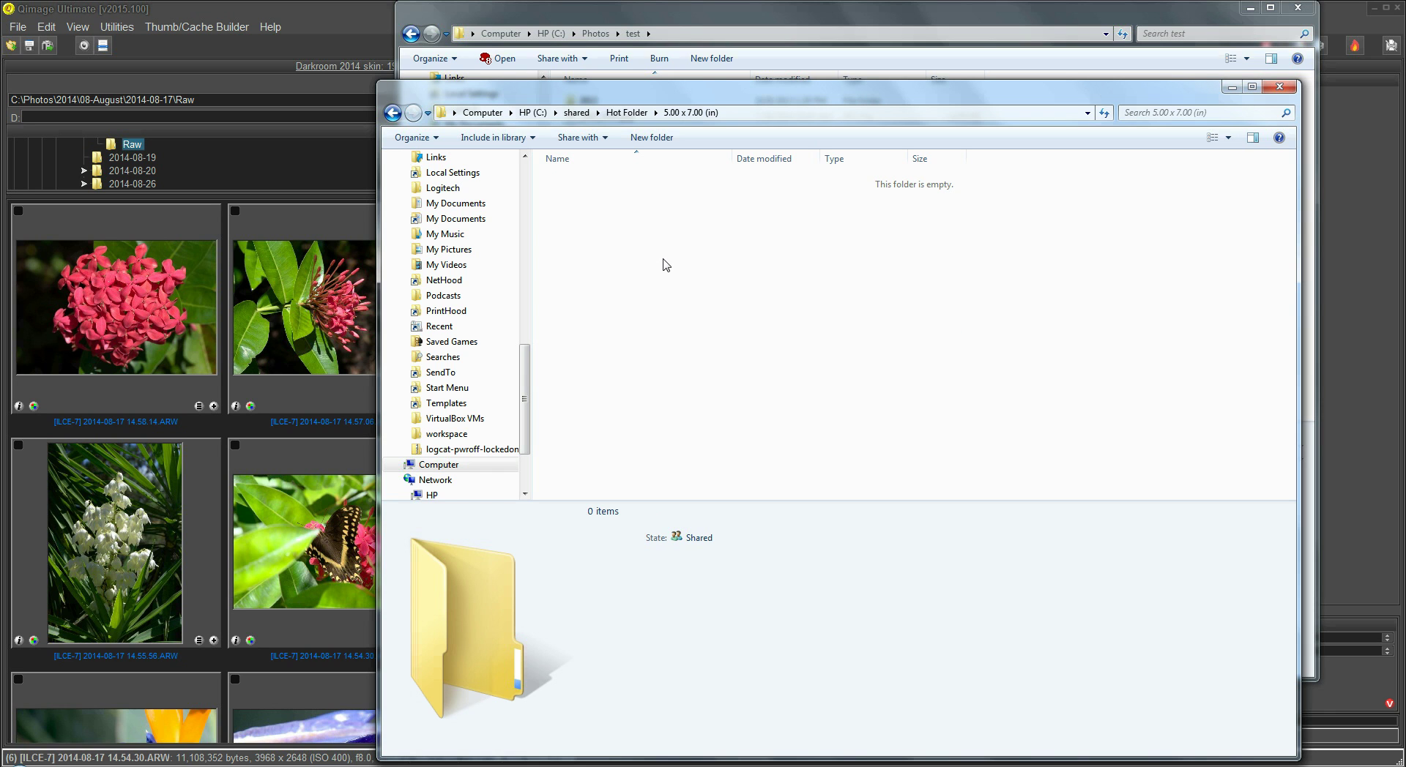
right_click(658, 258)
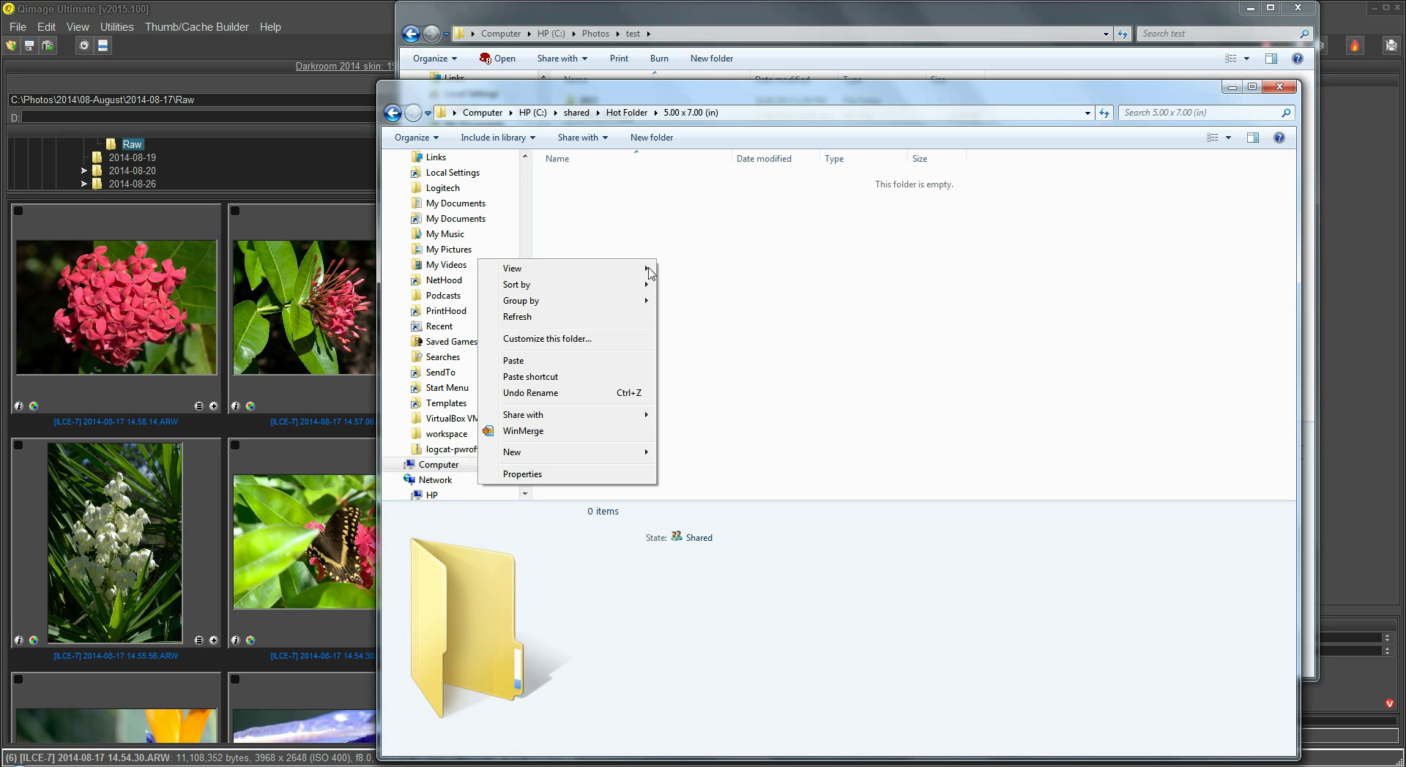
click(607, 361)
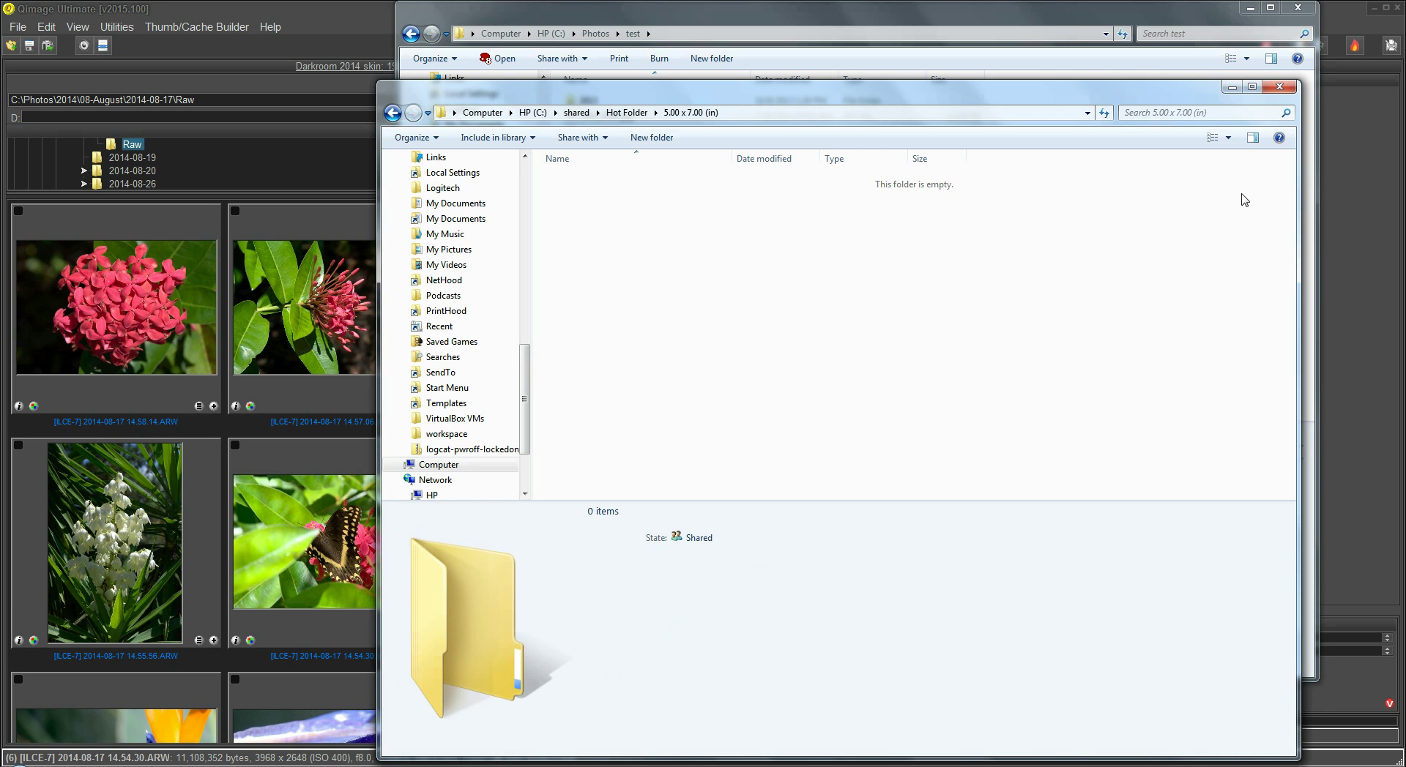
click(1343, 112)
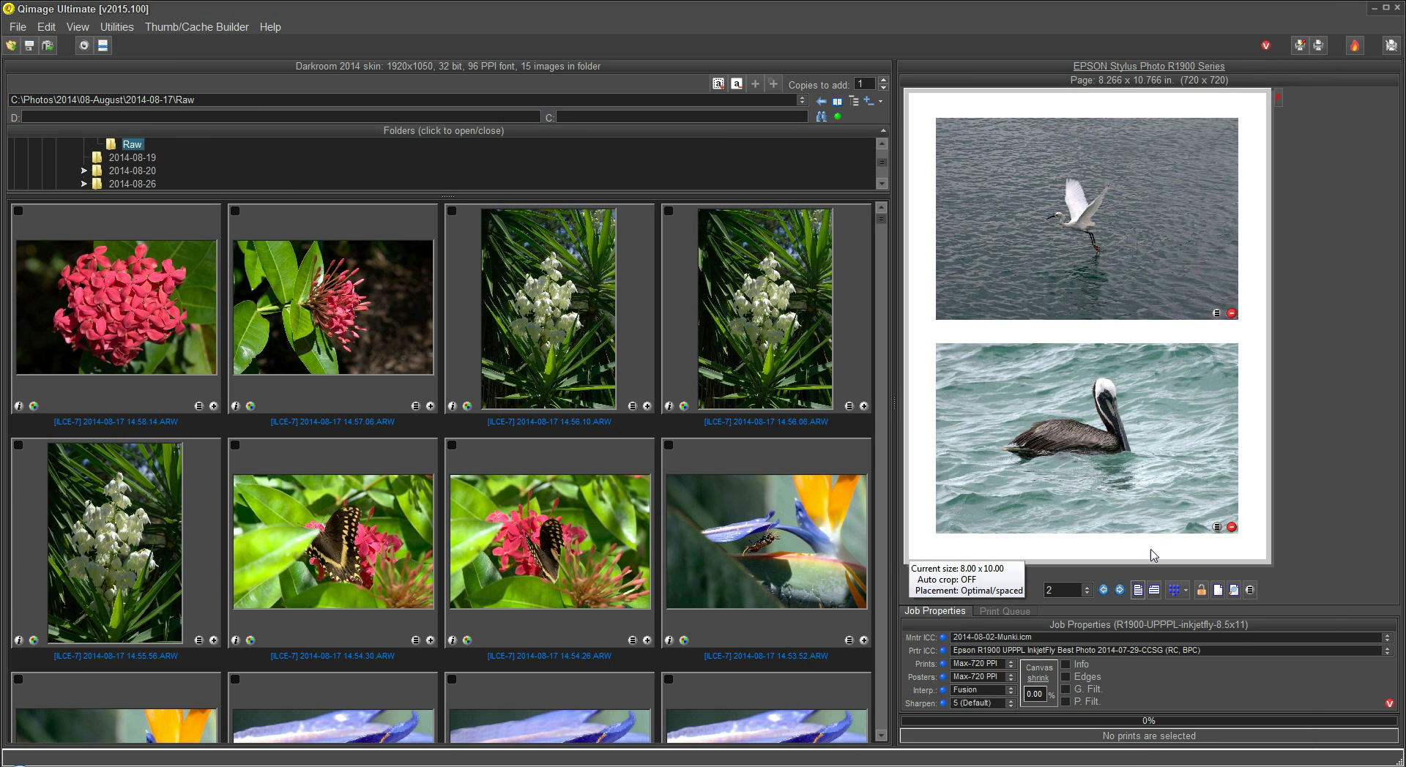
click(1102, 590)
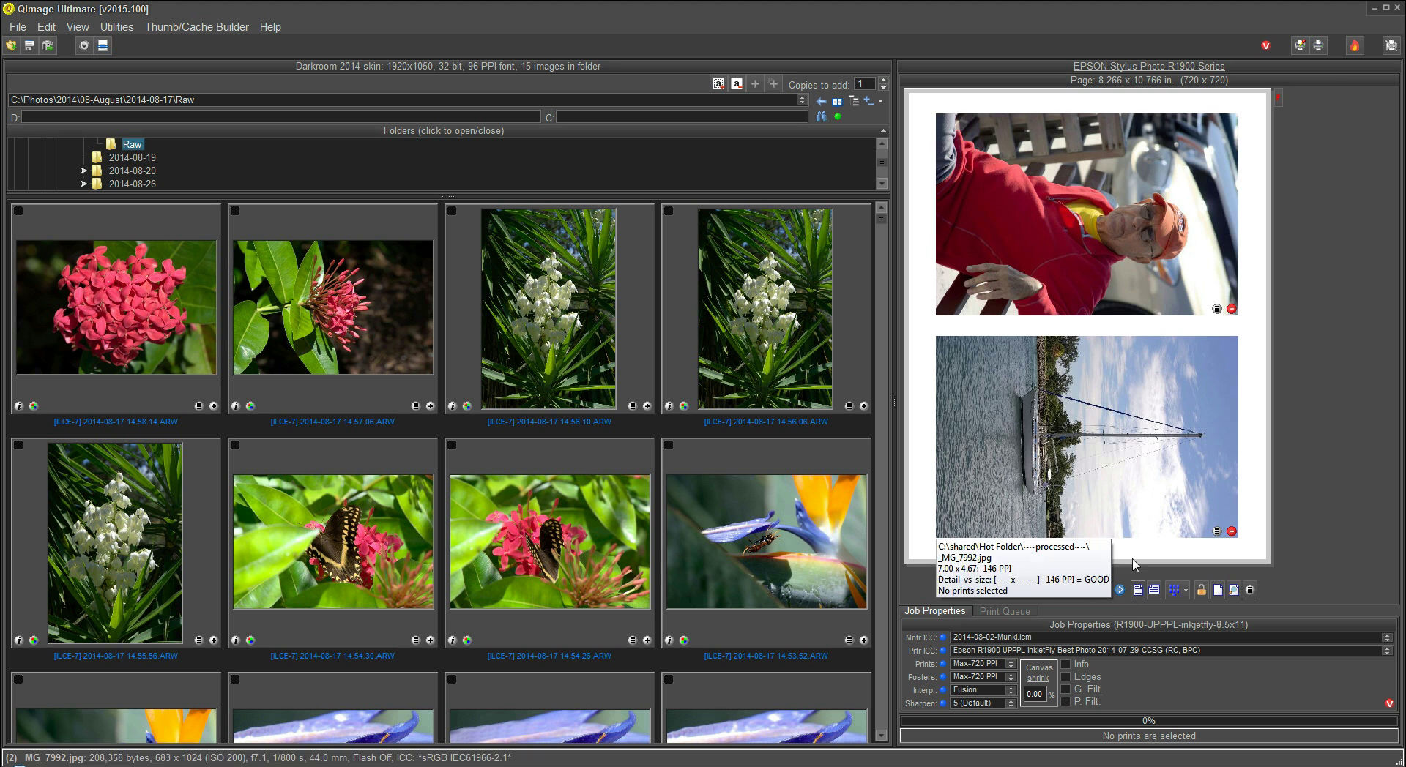
click(1119, 590)
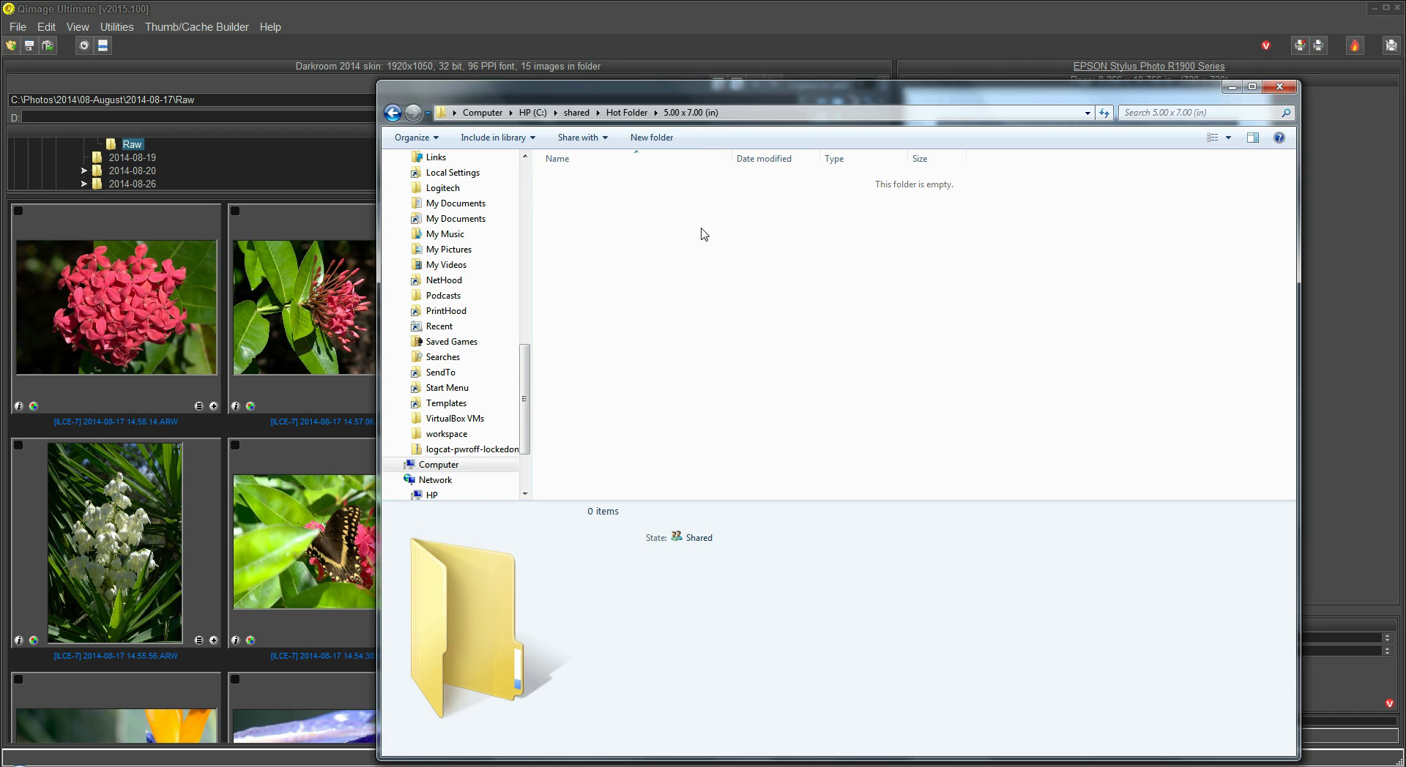
Step: Check the five queued JPGs in ~~processed~~, then reopen Qimage's Hot Folder settings
click(628, 113)
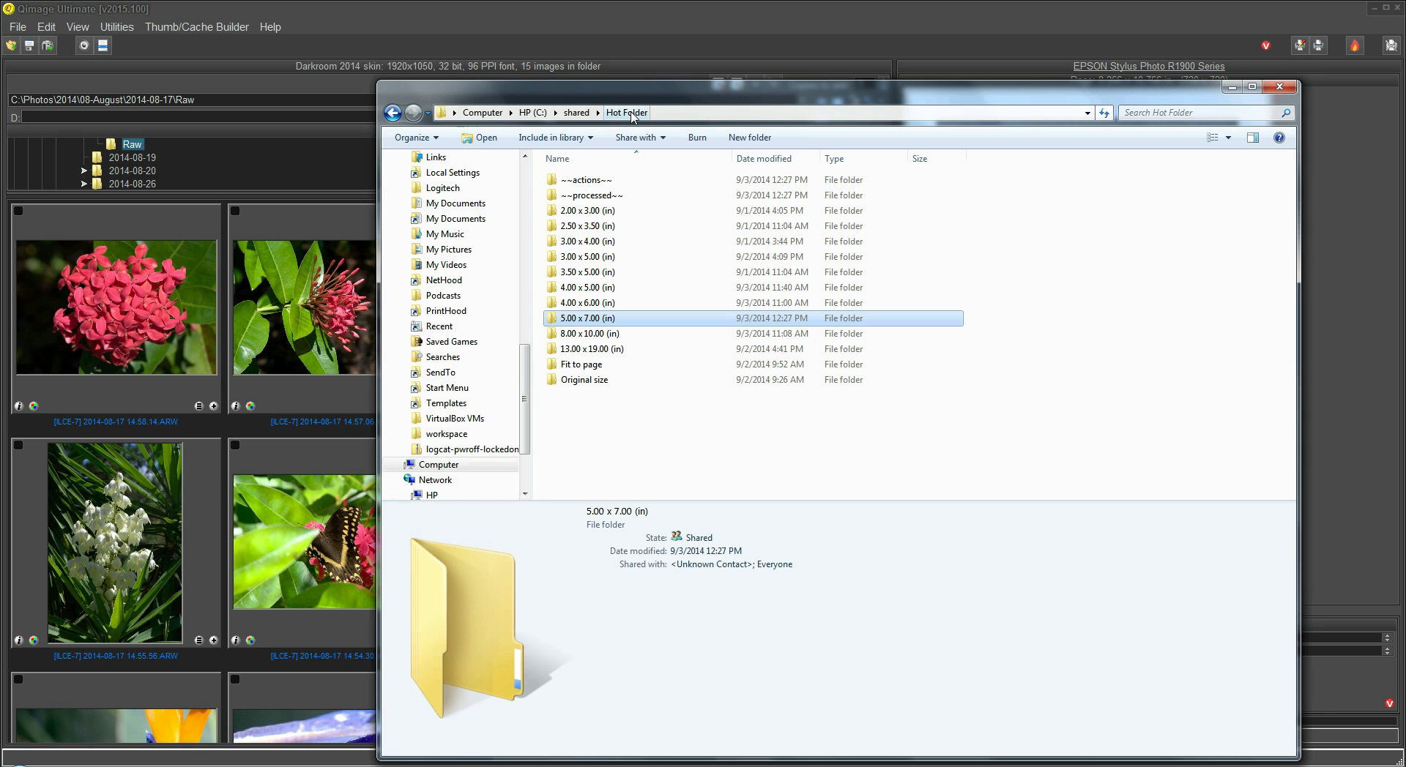
double_click(613, 198)
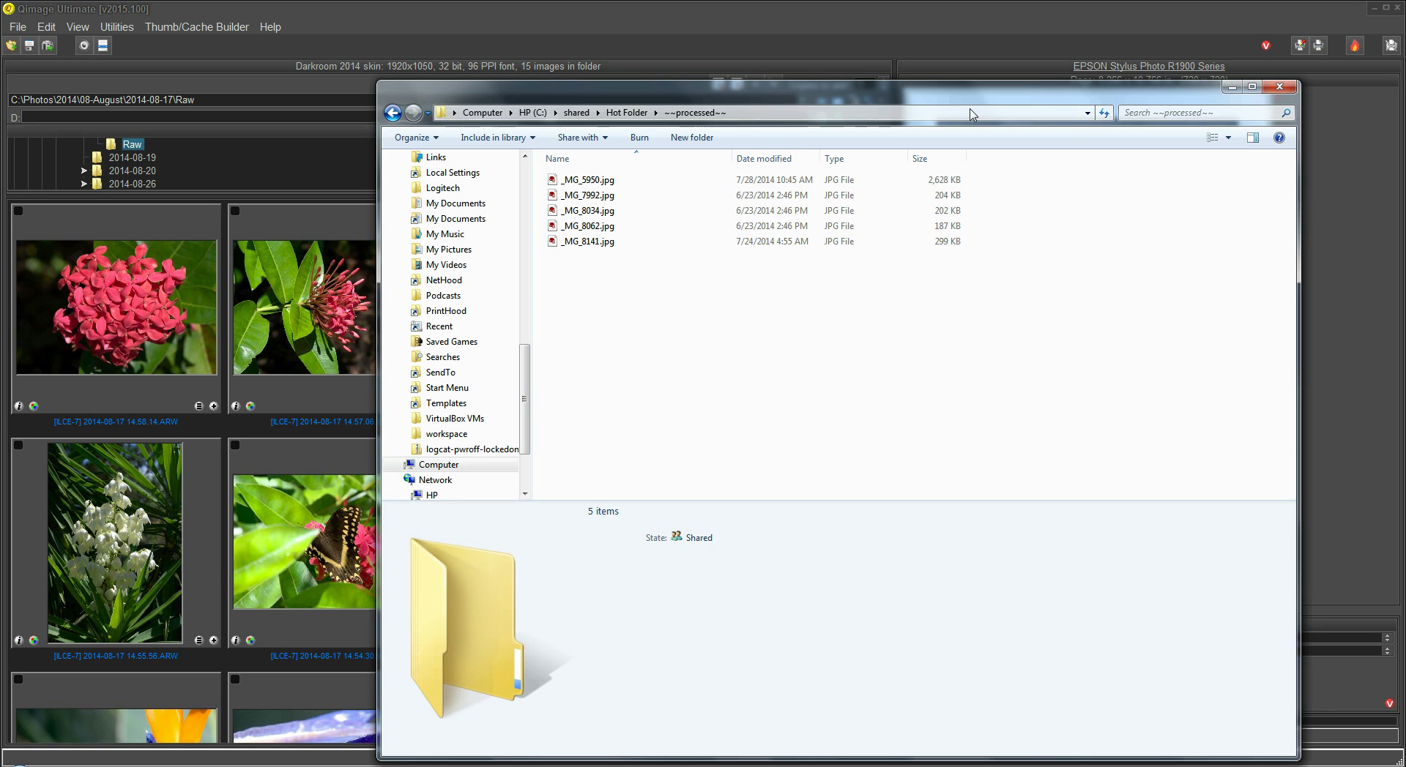
click(1313, 211)
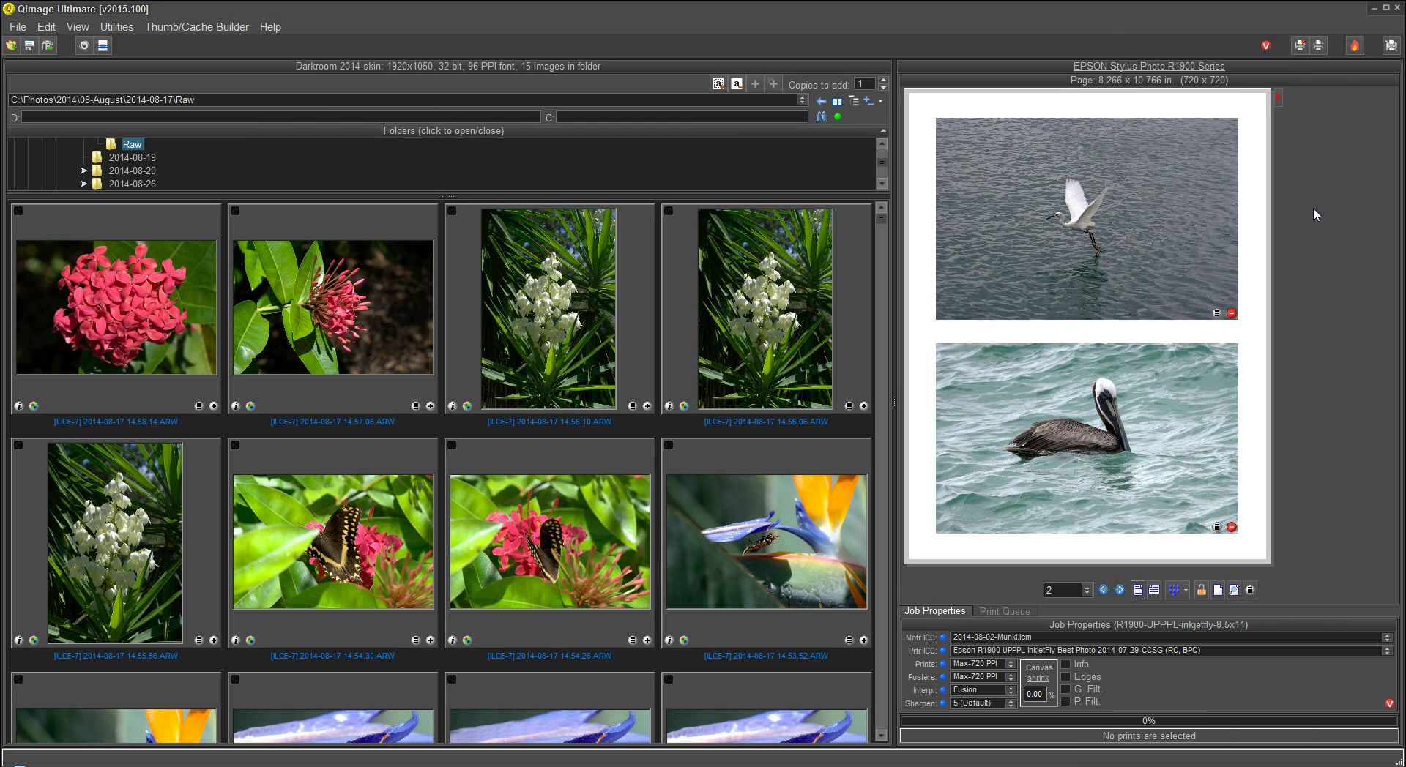
click(1354, 48)
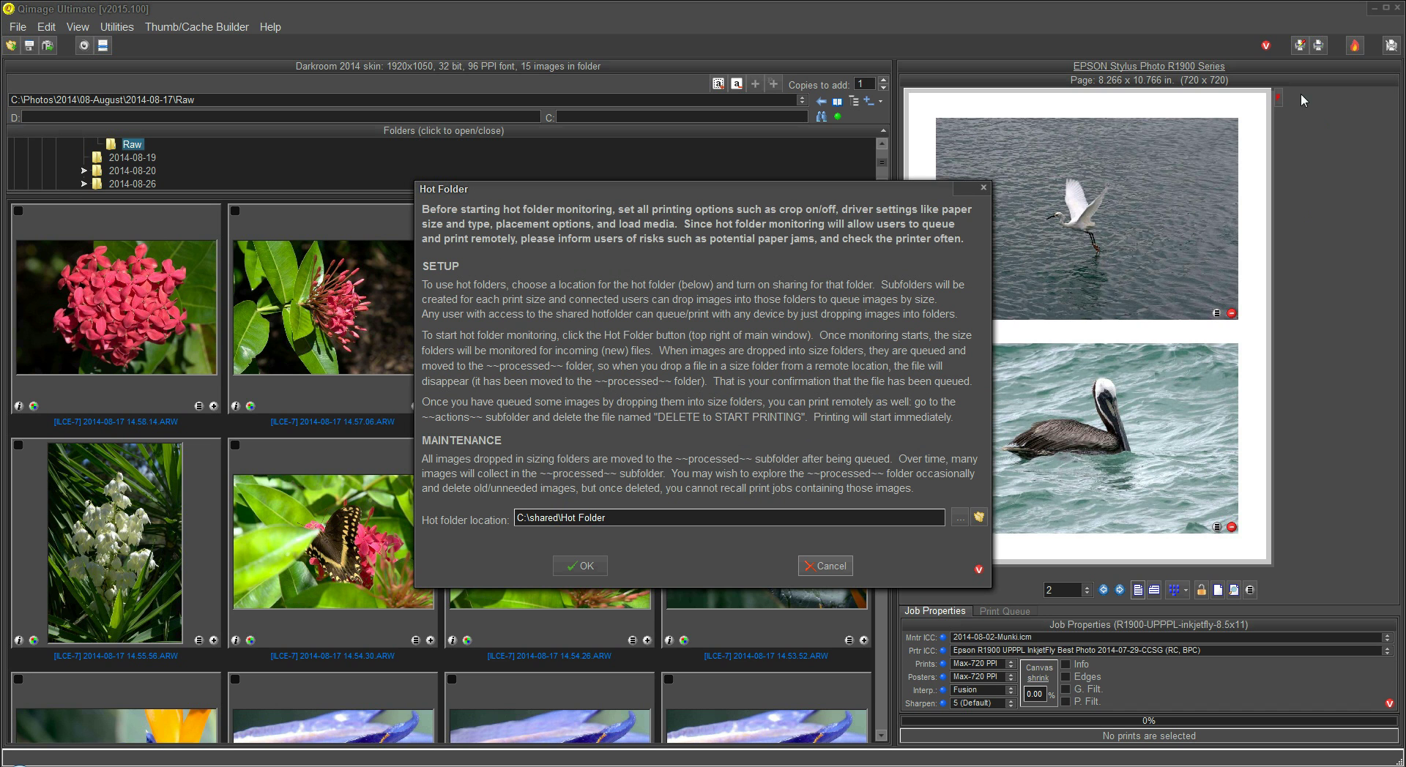
Step: Look into ~~processed~~ via the hot folder location, then cancel the Hot Folder settings unchanged
click(979, 519)
double_click(641, 137)
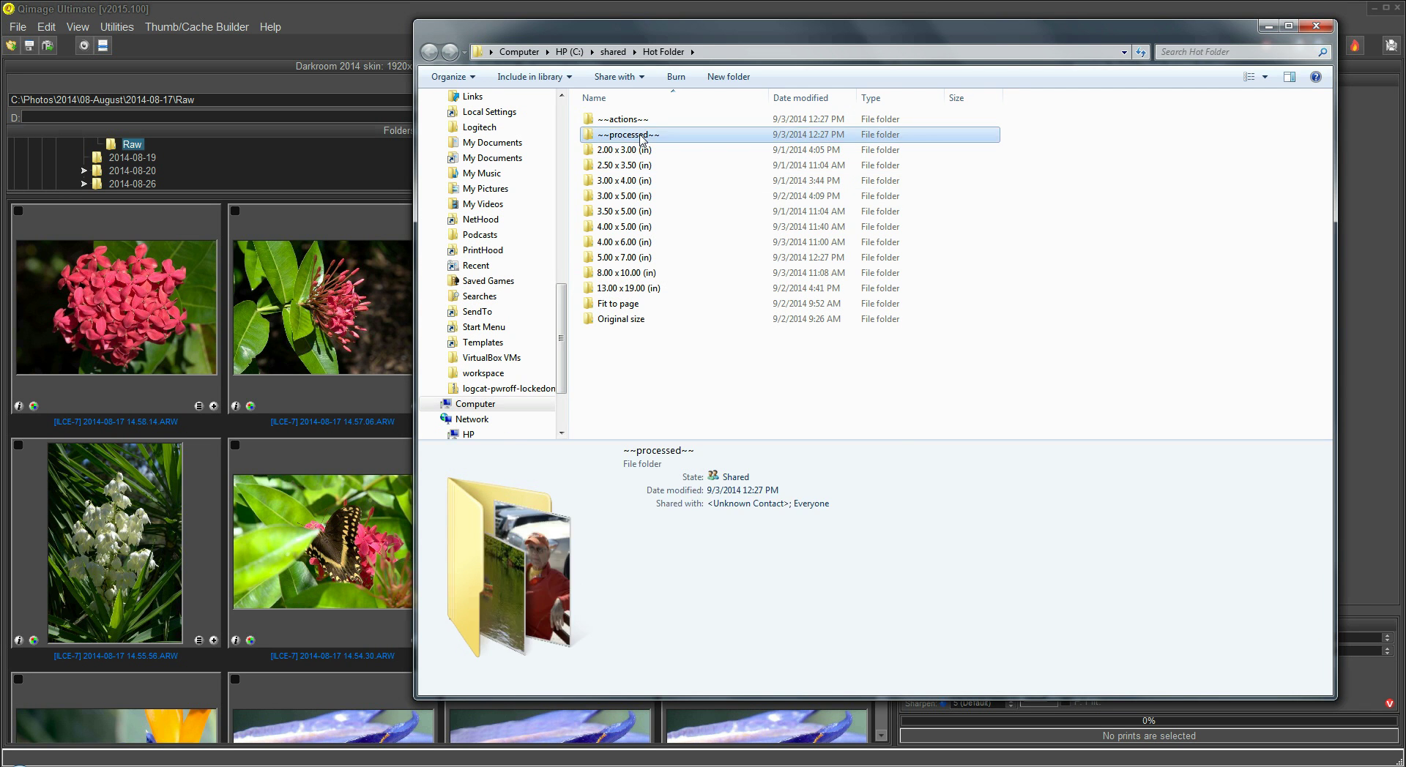
click(1316, 26)
click(805, 572)
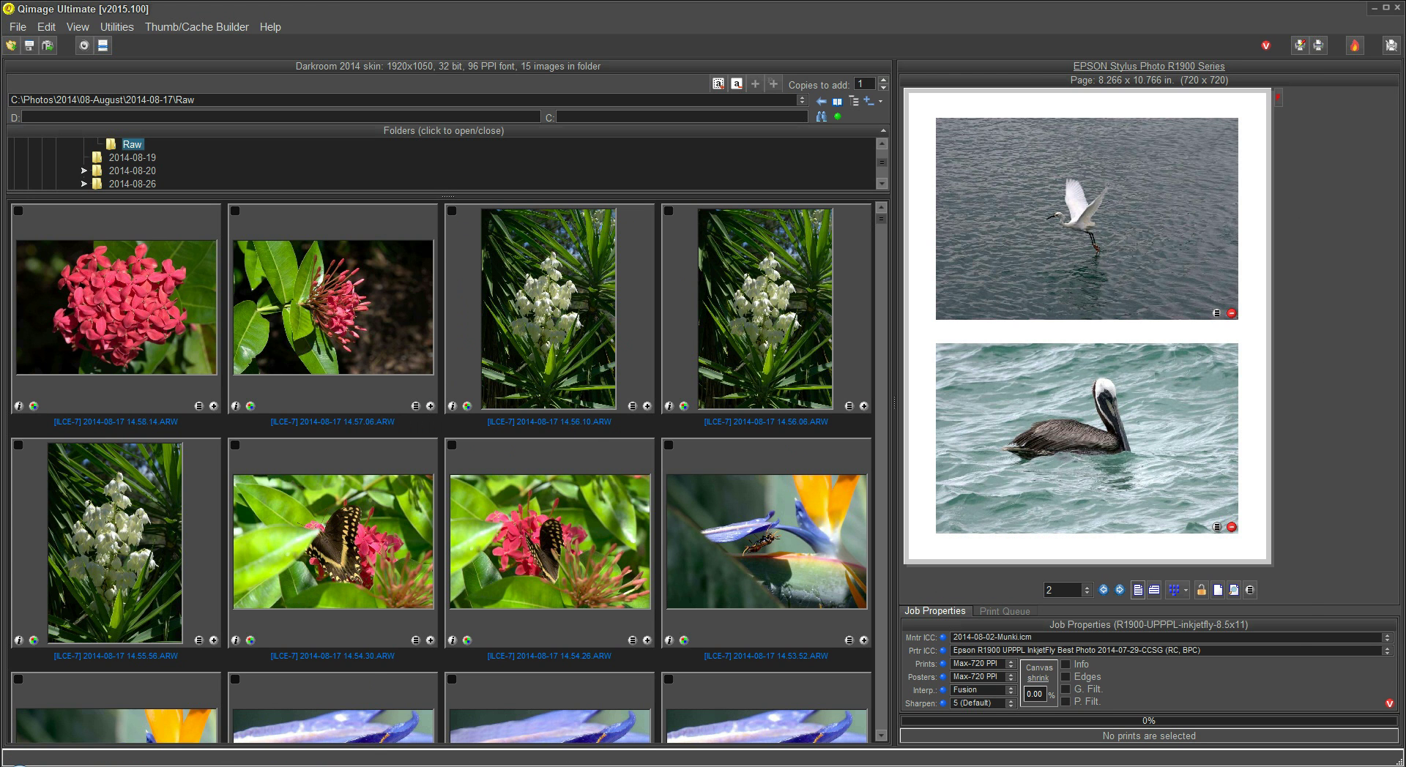
Step: Switch to the Hot Folder Explorer window and open ~~actions~~ with its five control text files
key(alt+Tab)
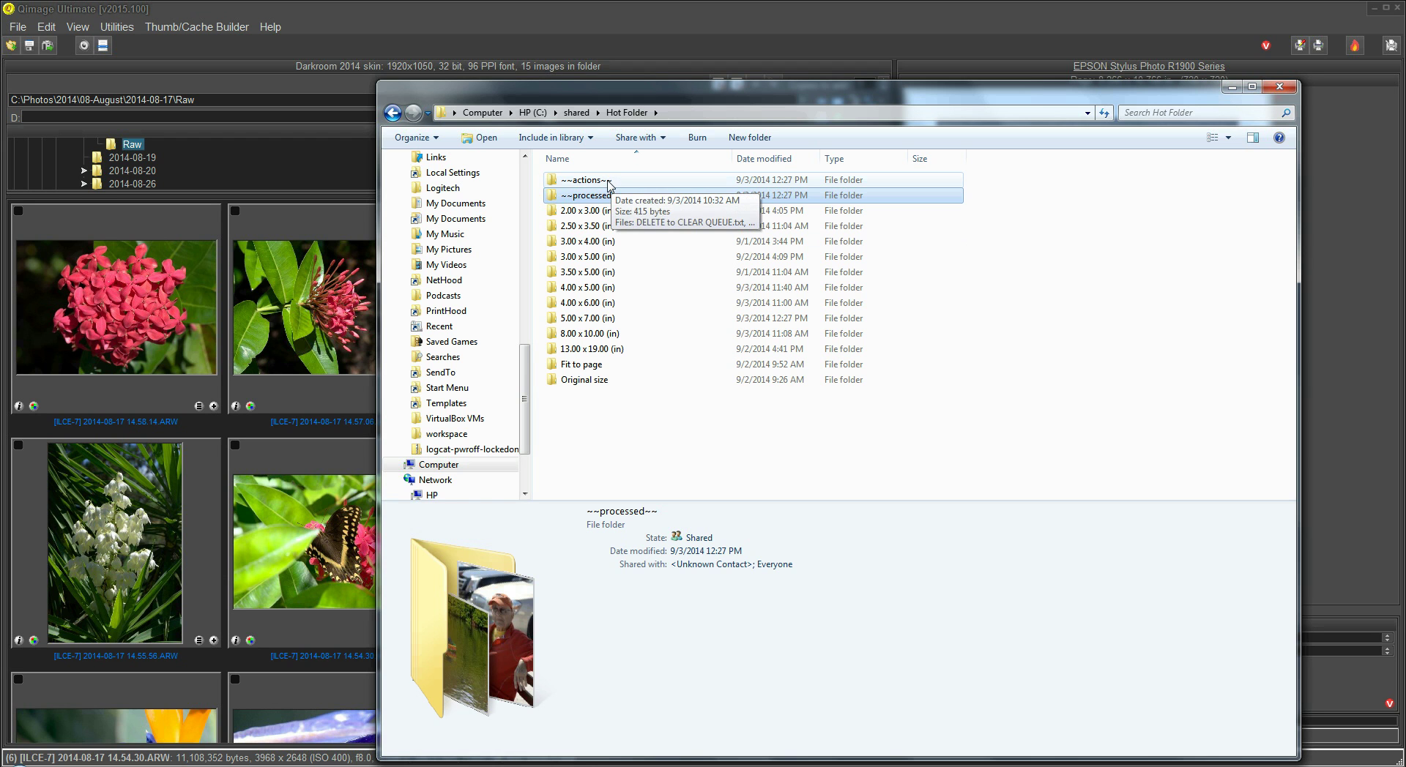
click(607, 181)
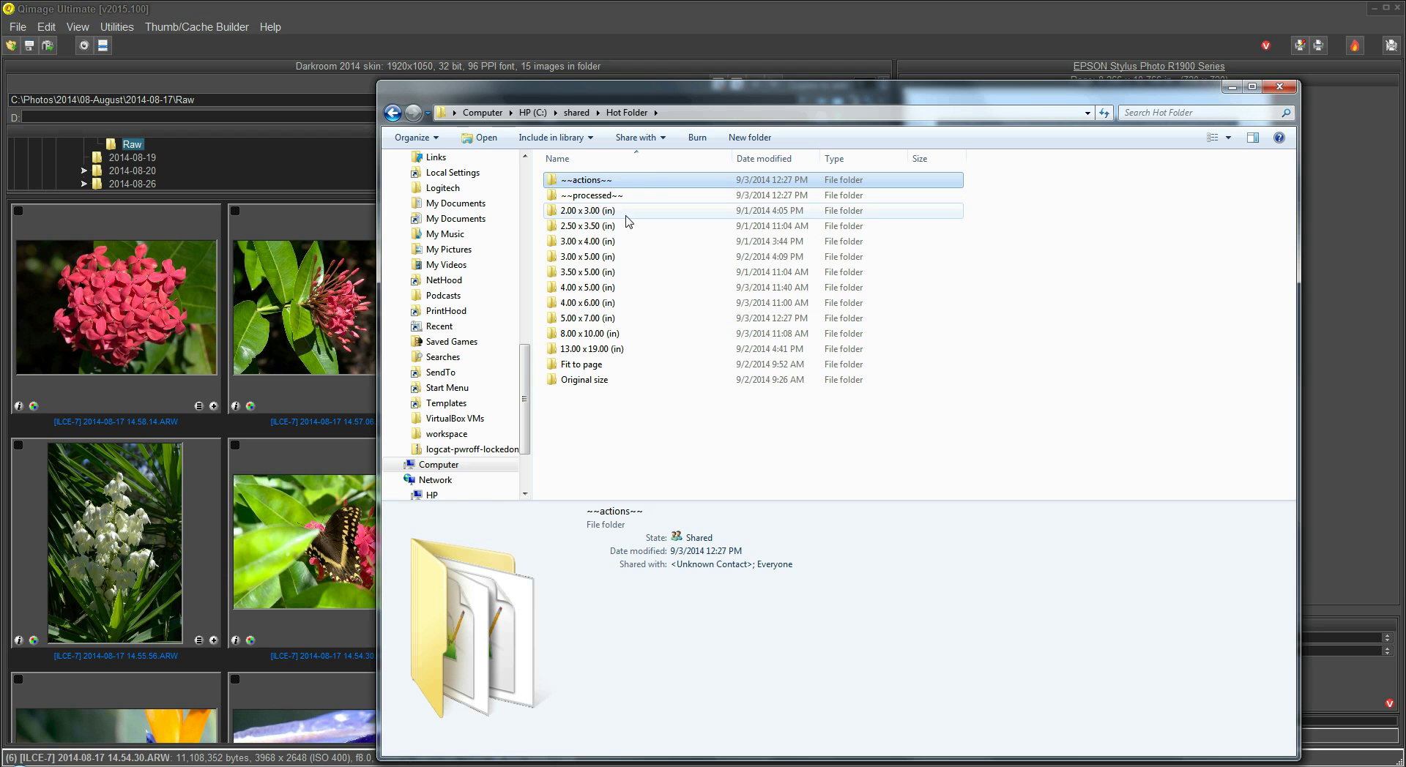
double_click(608, 181)
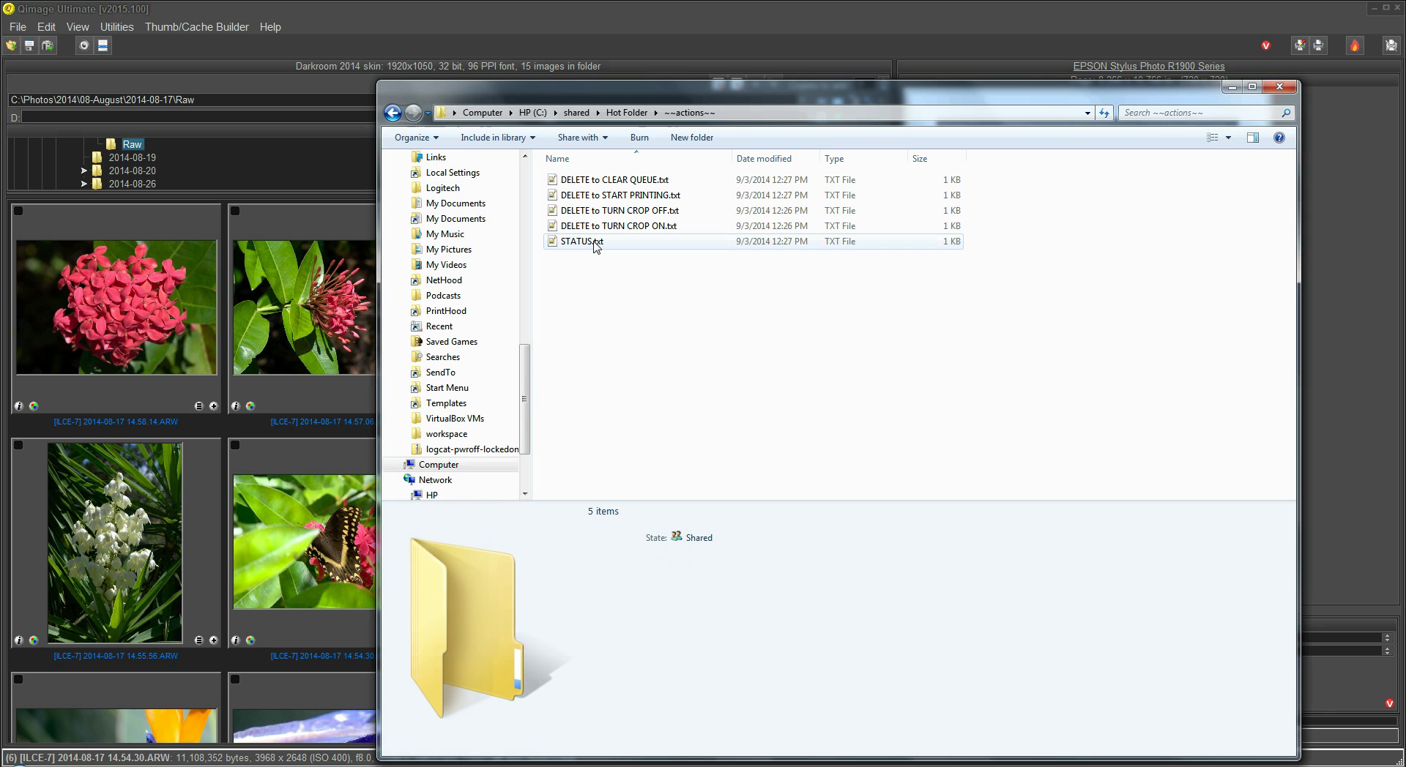
double_click(595, 243)
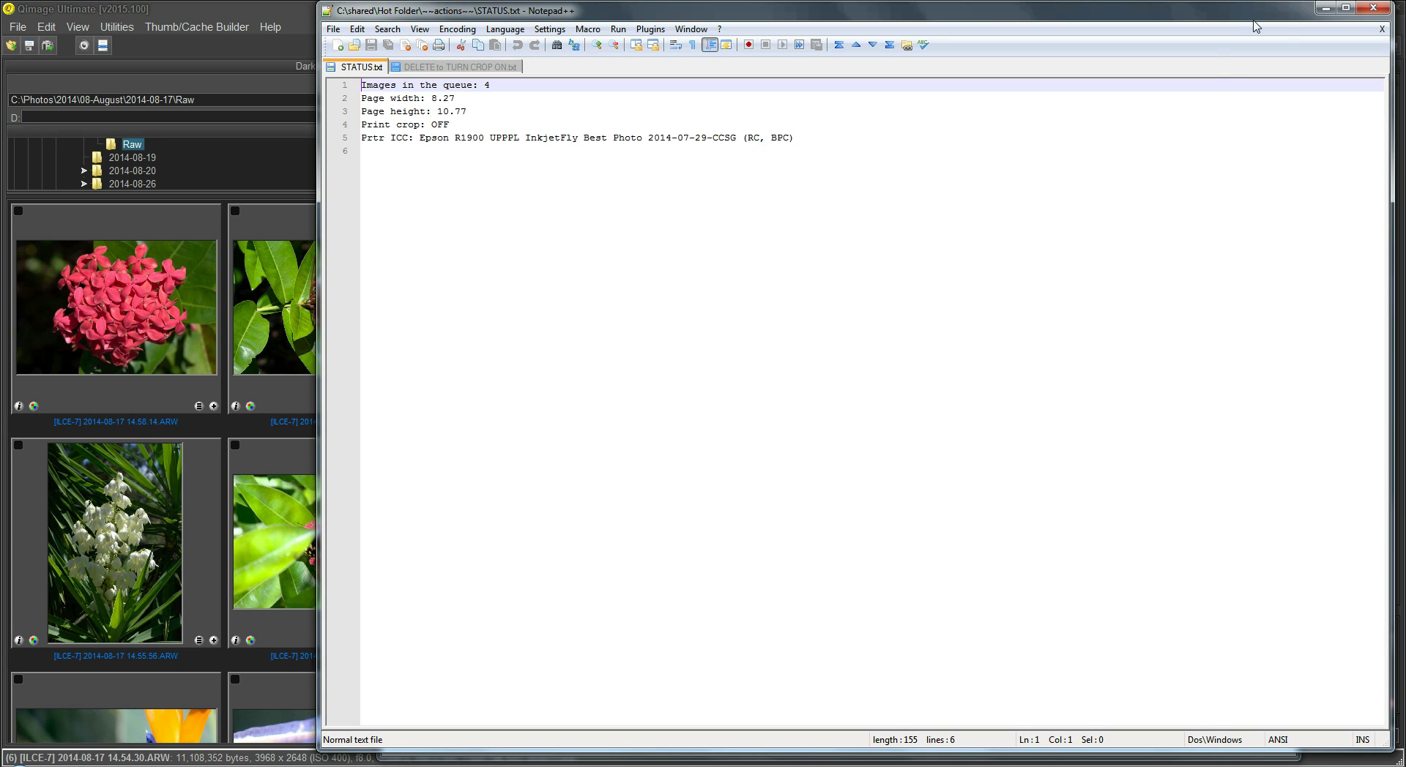
click(1375, 8)
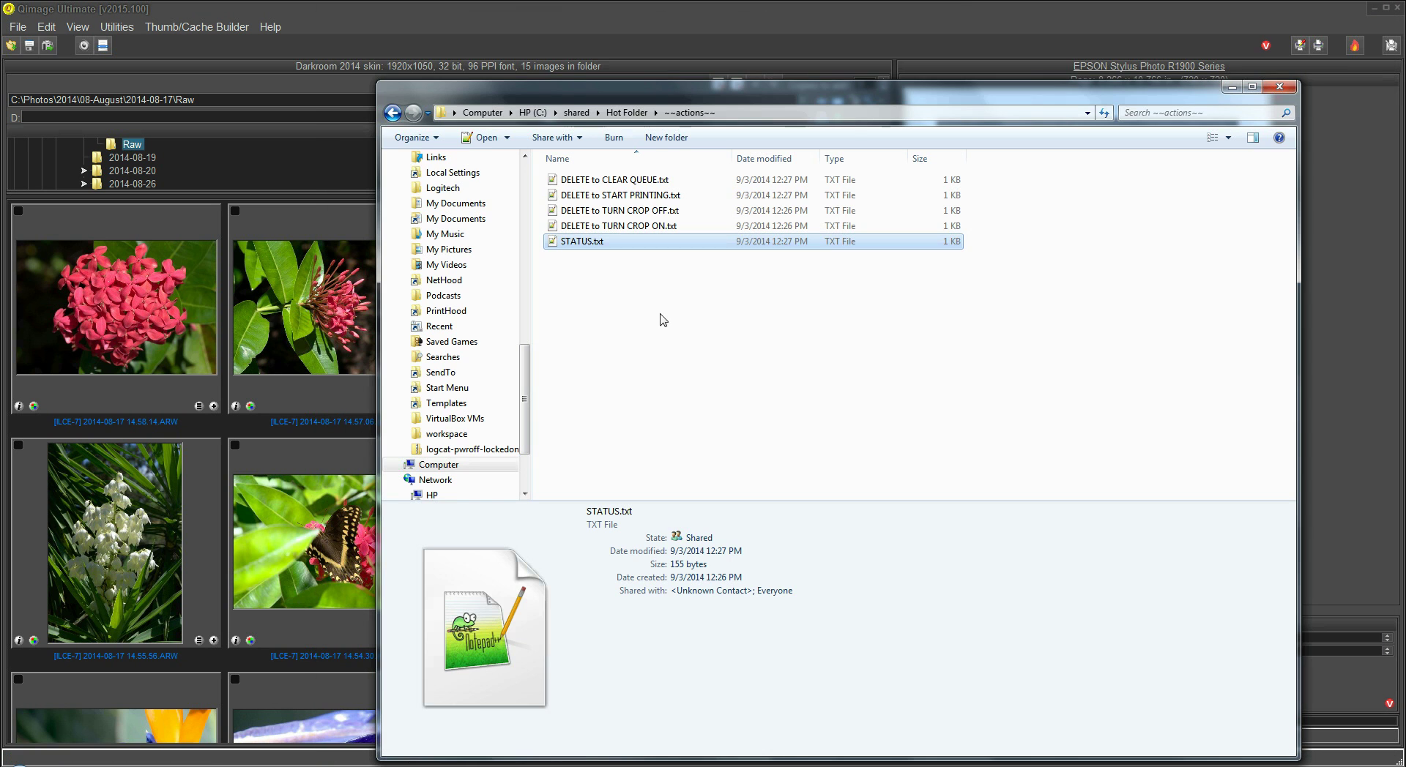
click(649, 228)
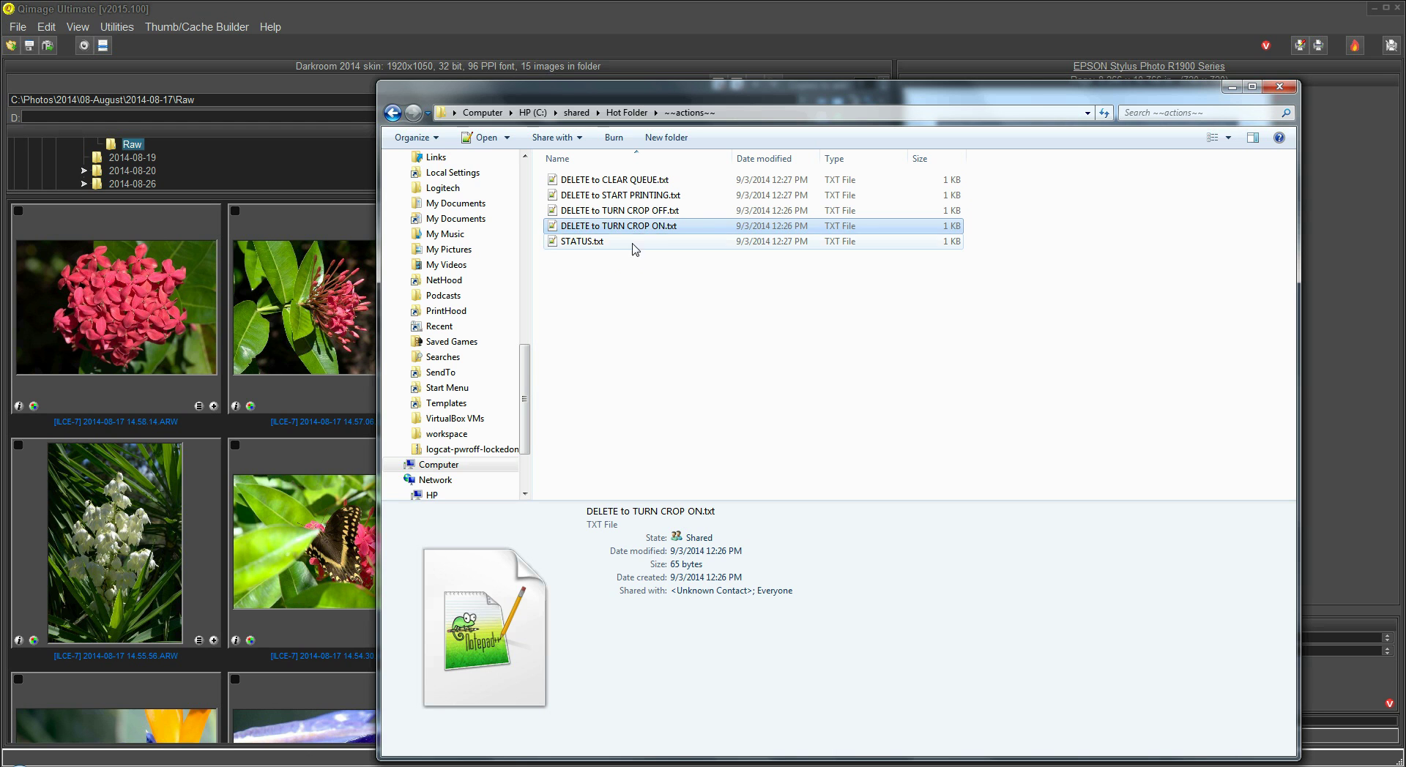
click(590, 242)
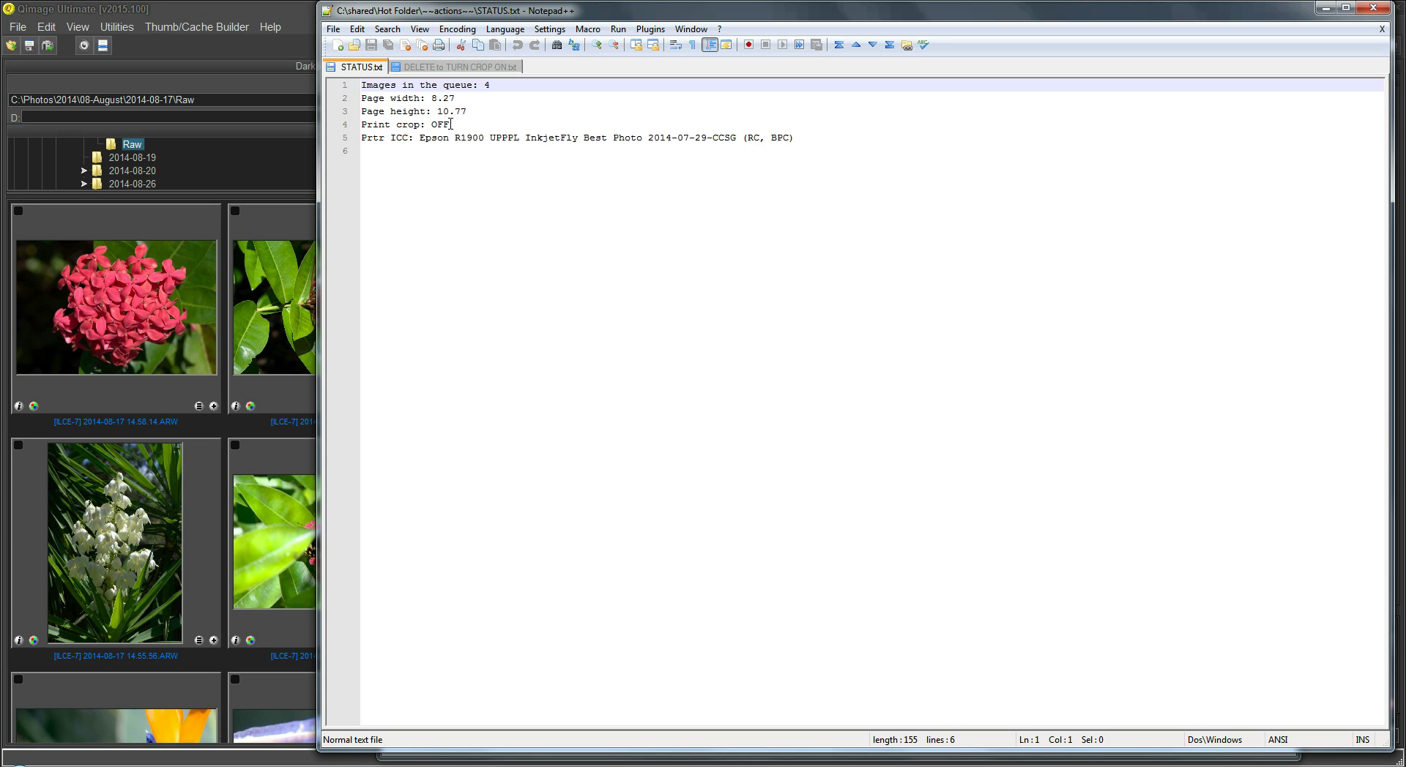
click(1372, 8)
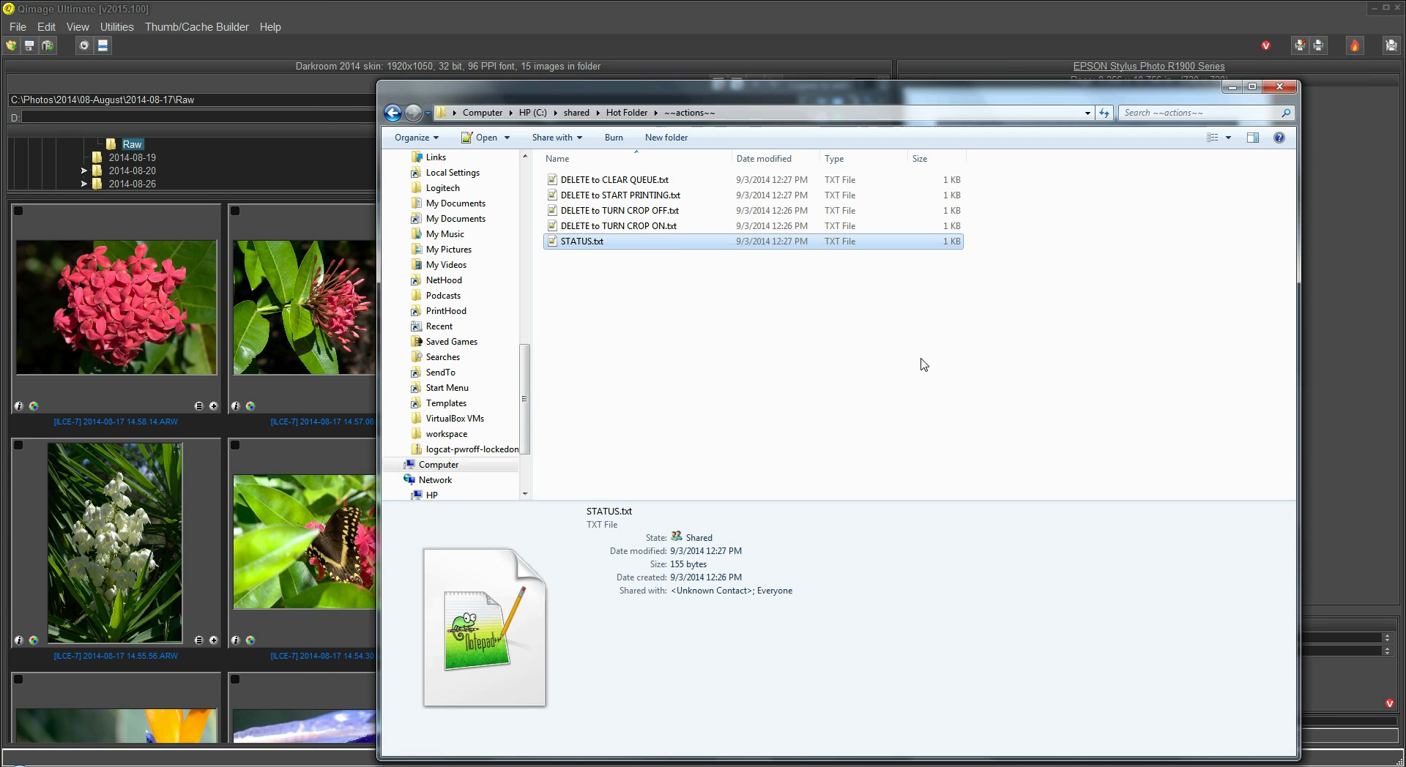
click(666, 229)
Step: Delete DELETE to TURN CROP ON.txt and check that STATUS.txt reads Print crop: ON
key(Delete)
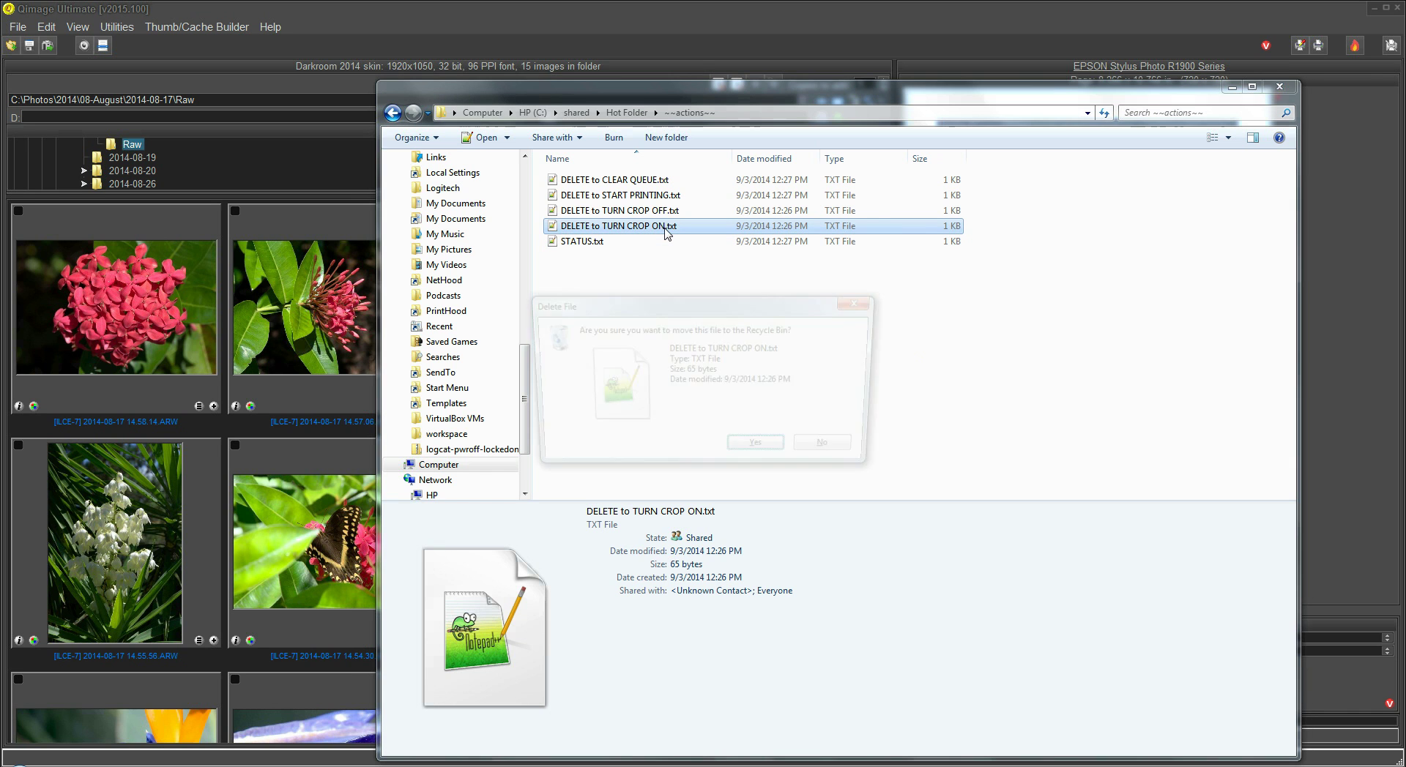
click(746, 452)
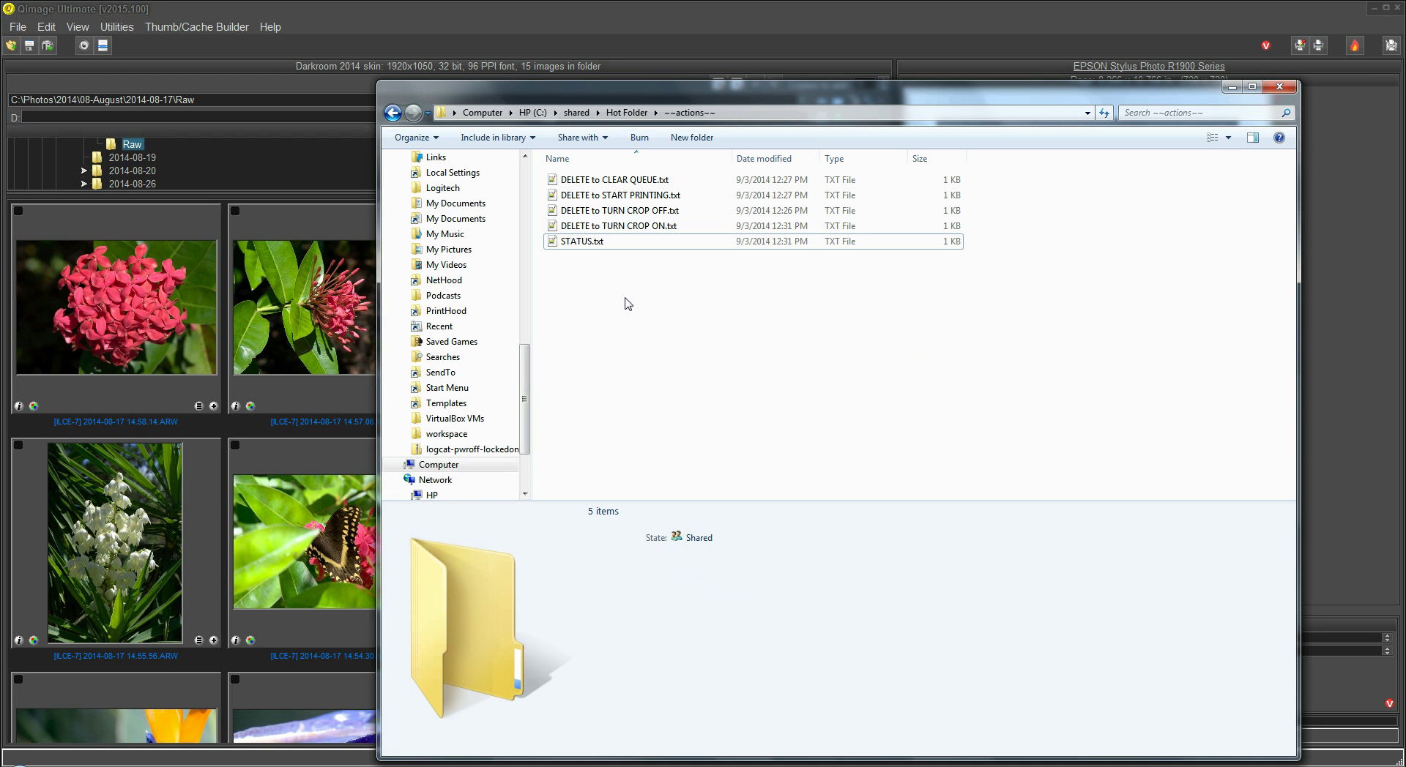
click(583, 243)
double_click(583, 244)
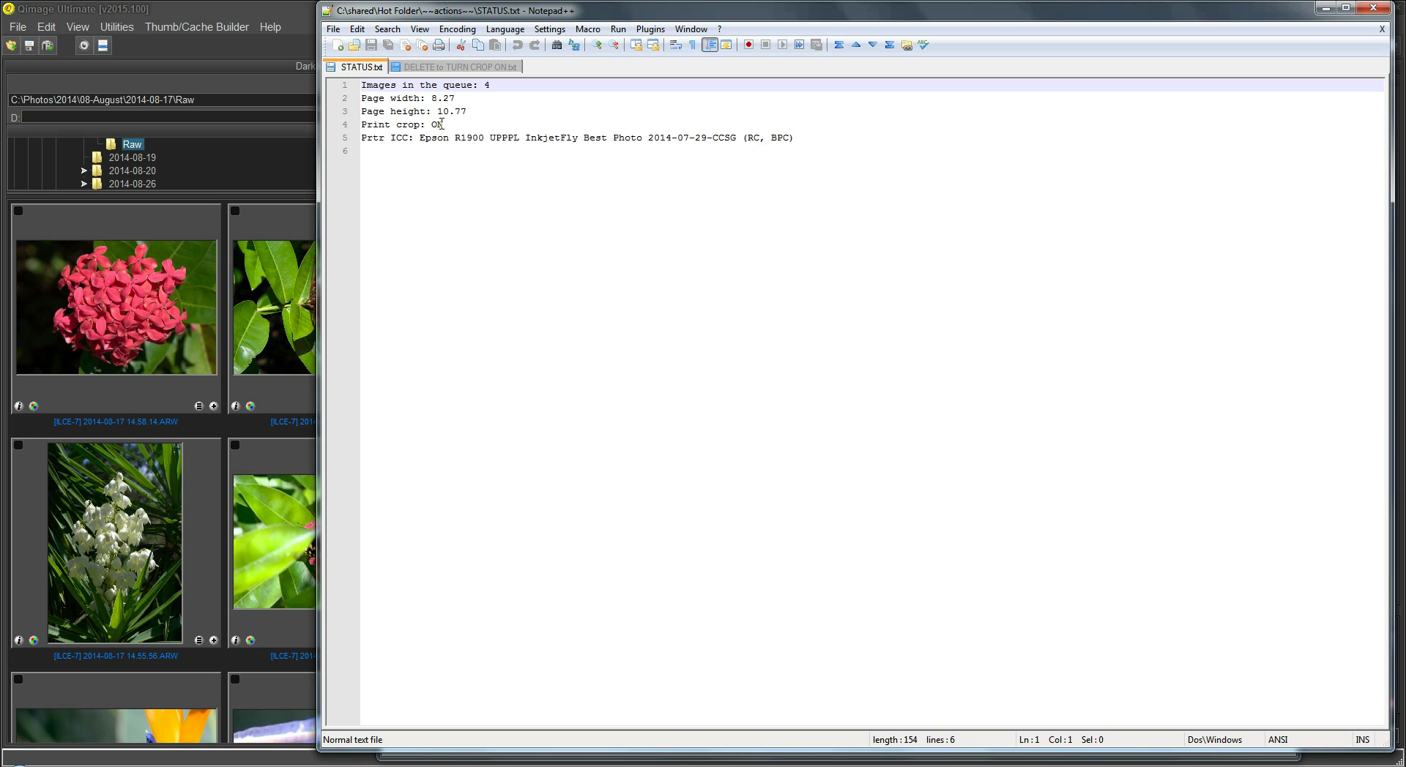
click(1374, 7)
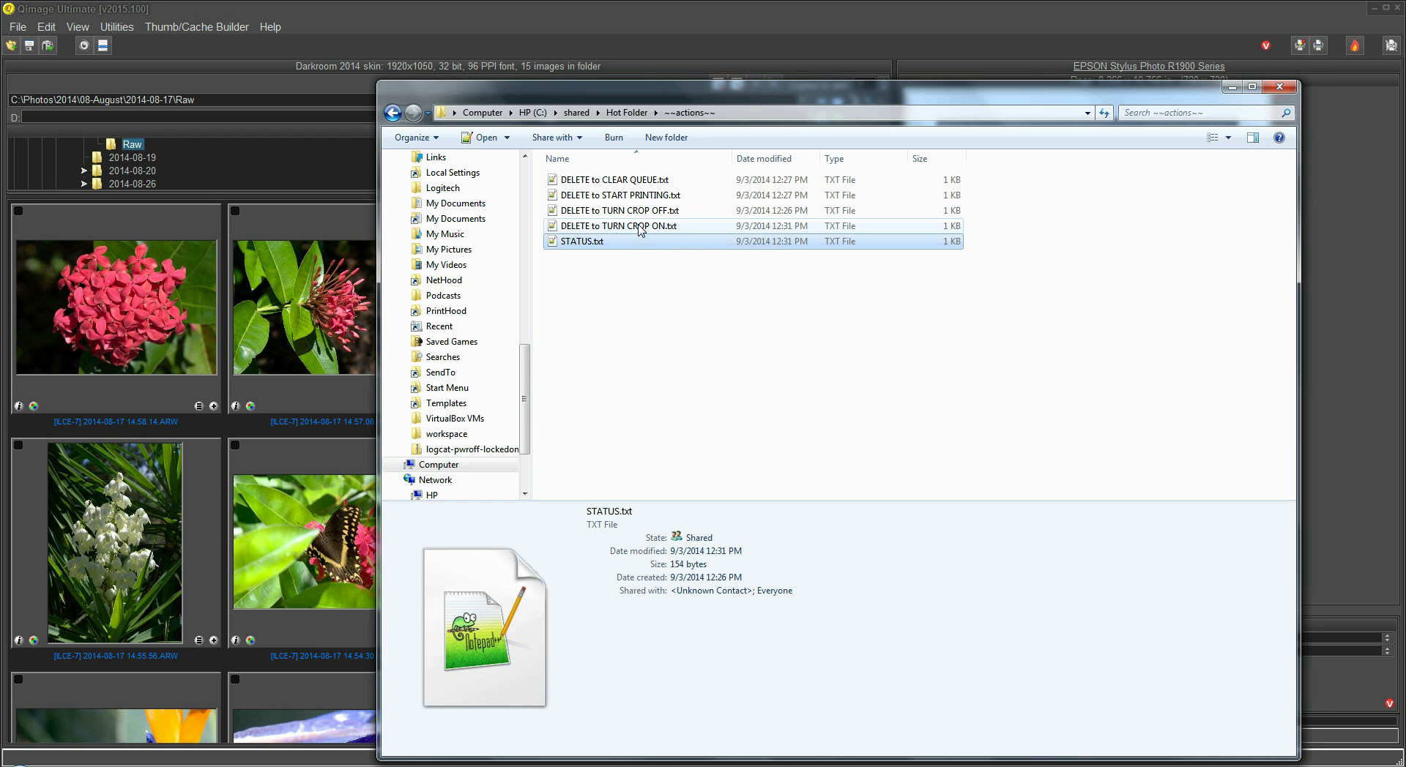
Step: Page through Qimage's print preview, then delete DELETE to START PRINTING.txt to start printing
click(1128, 11)
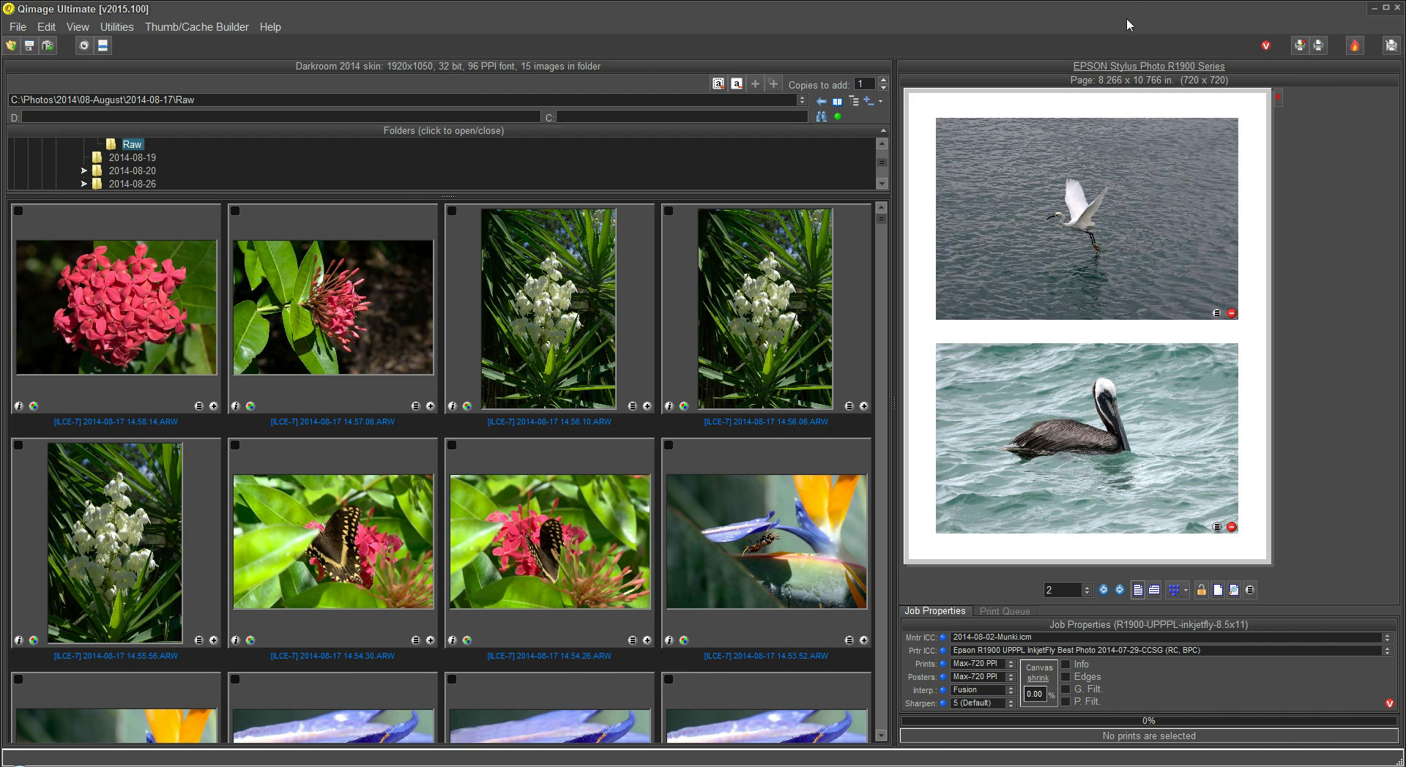
click(1119, 590)
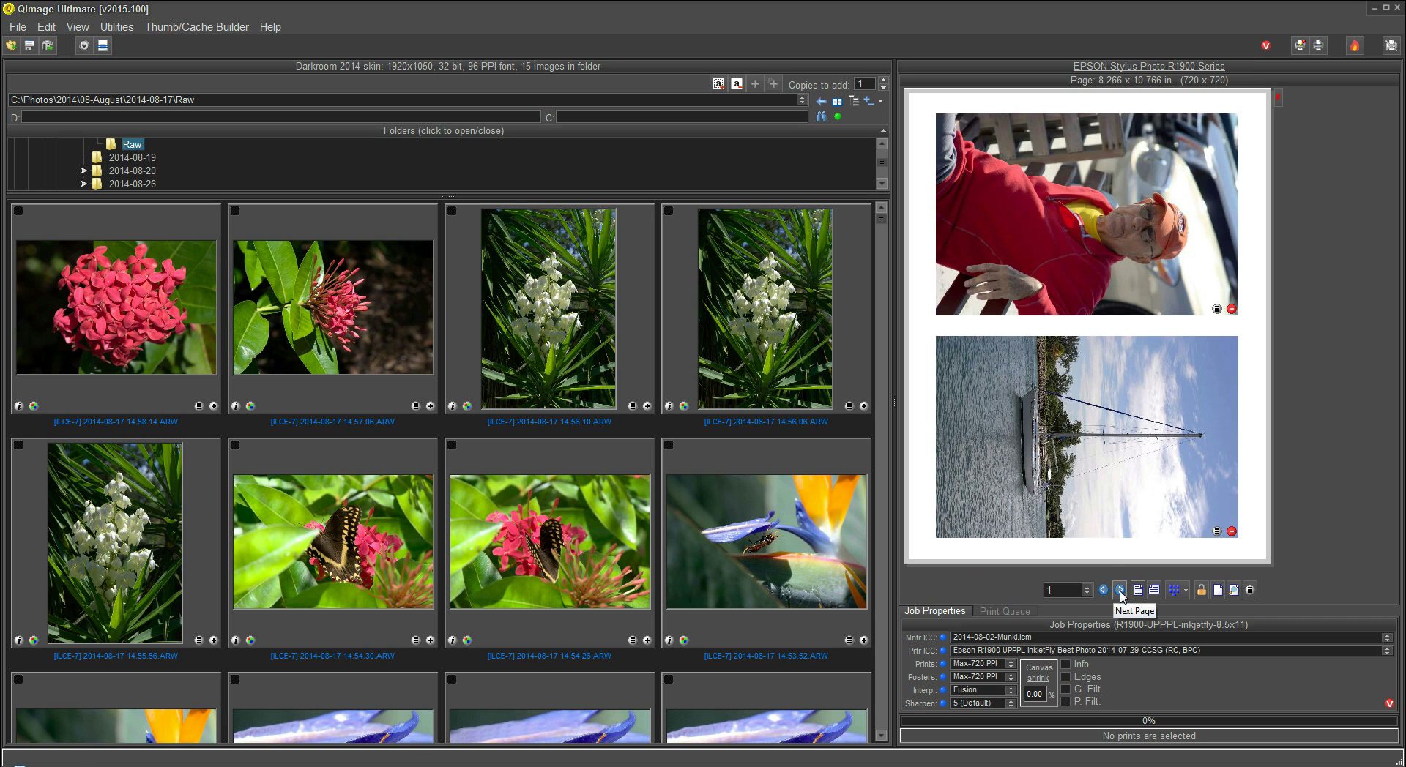
click(1120, 590)
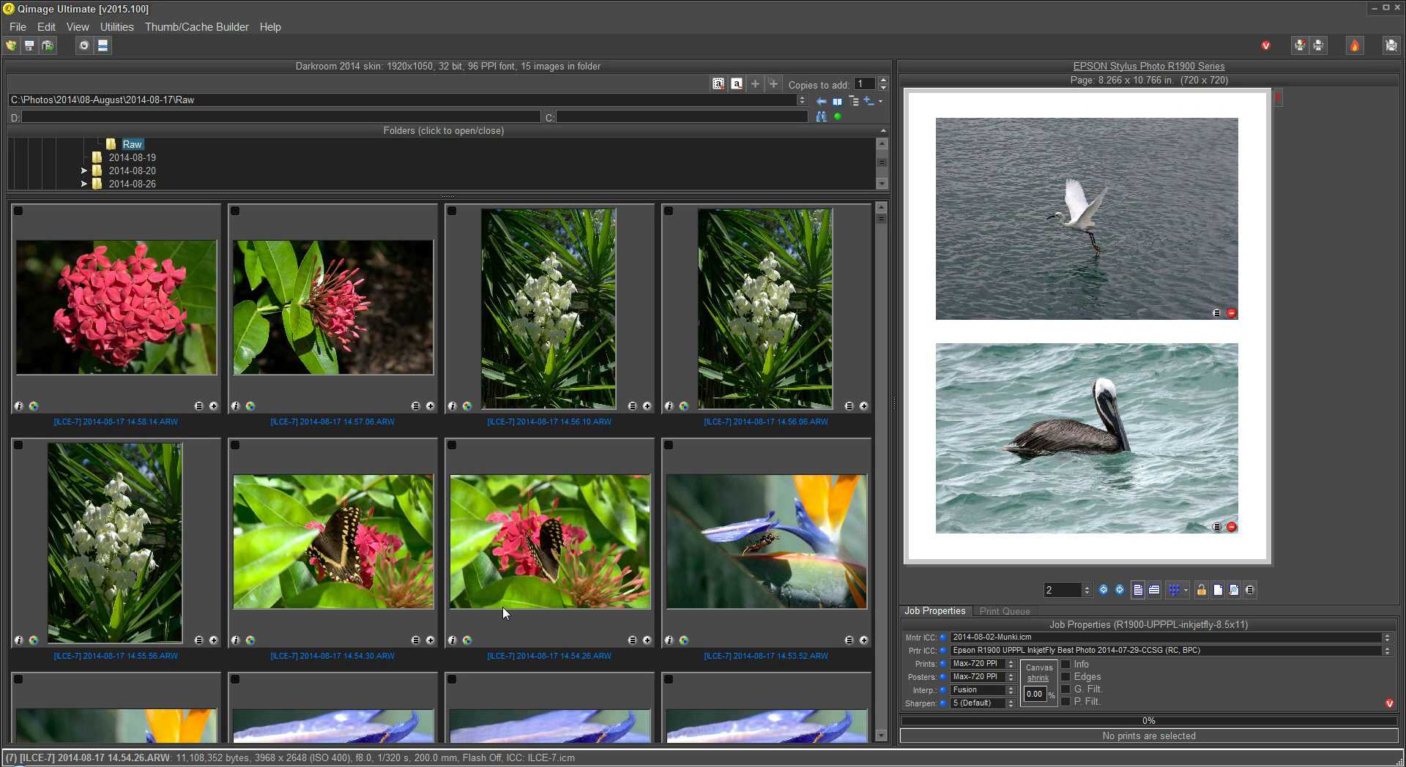
key(alt+Tab)
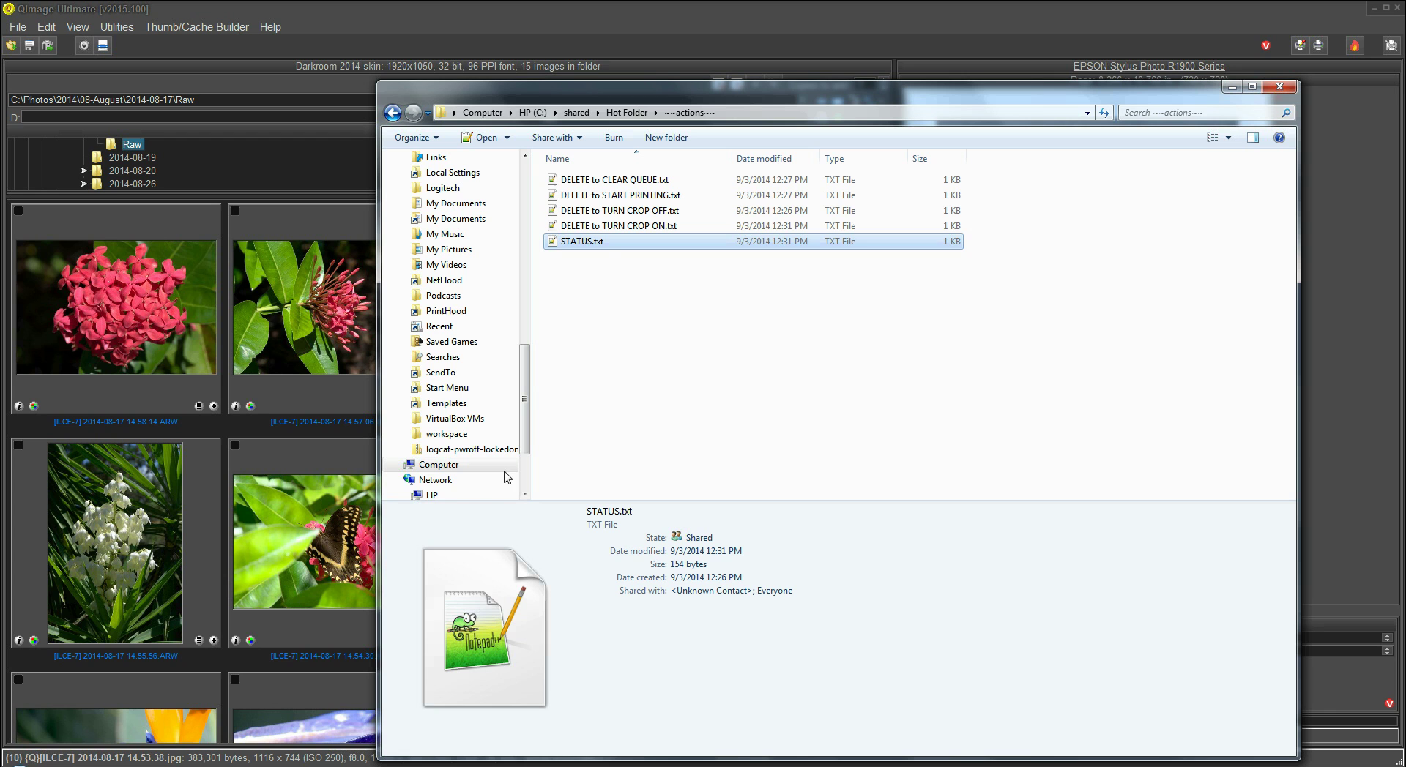
click(641, 199)
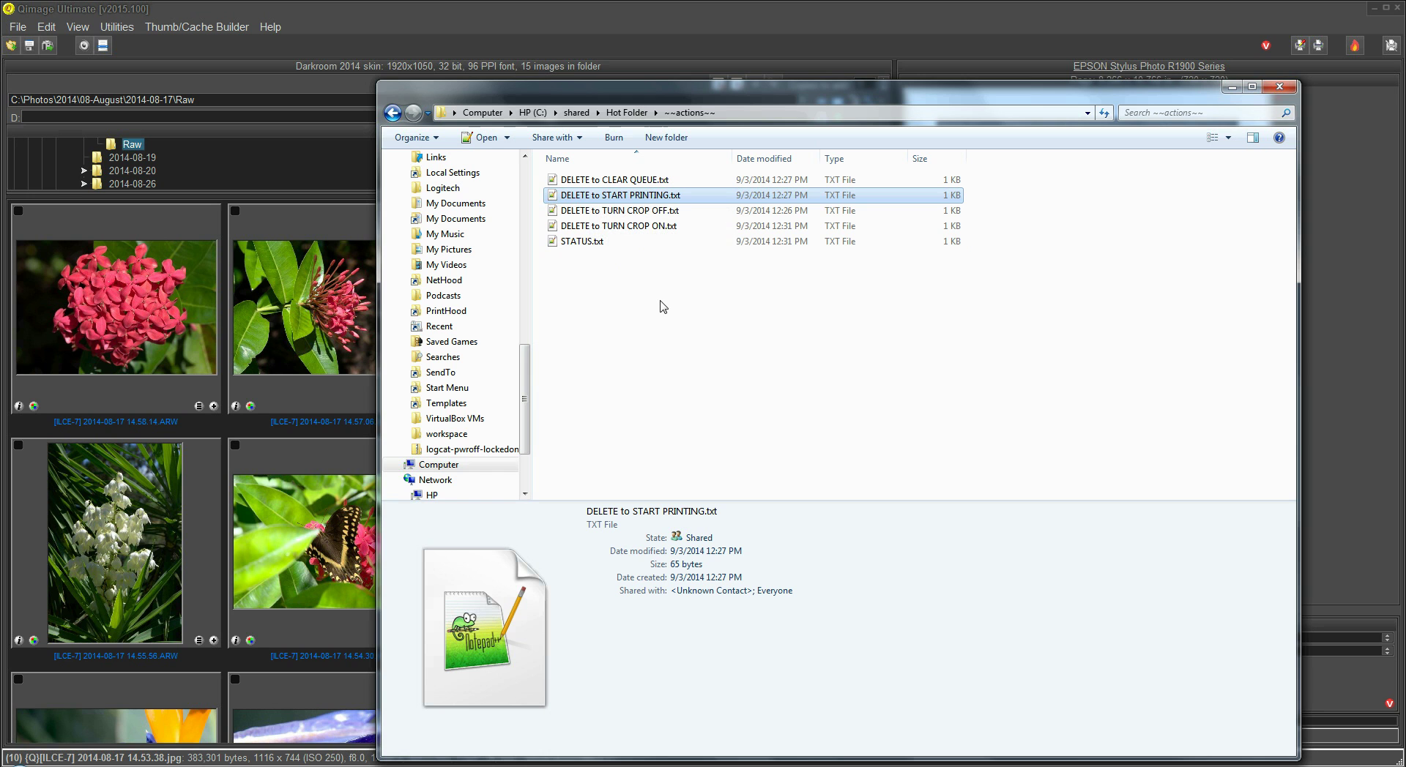
key(Delete)
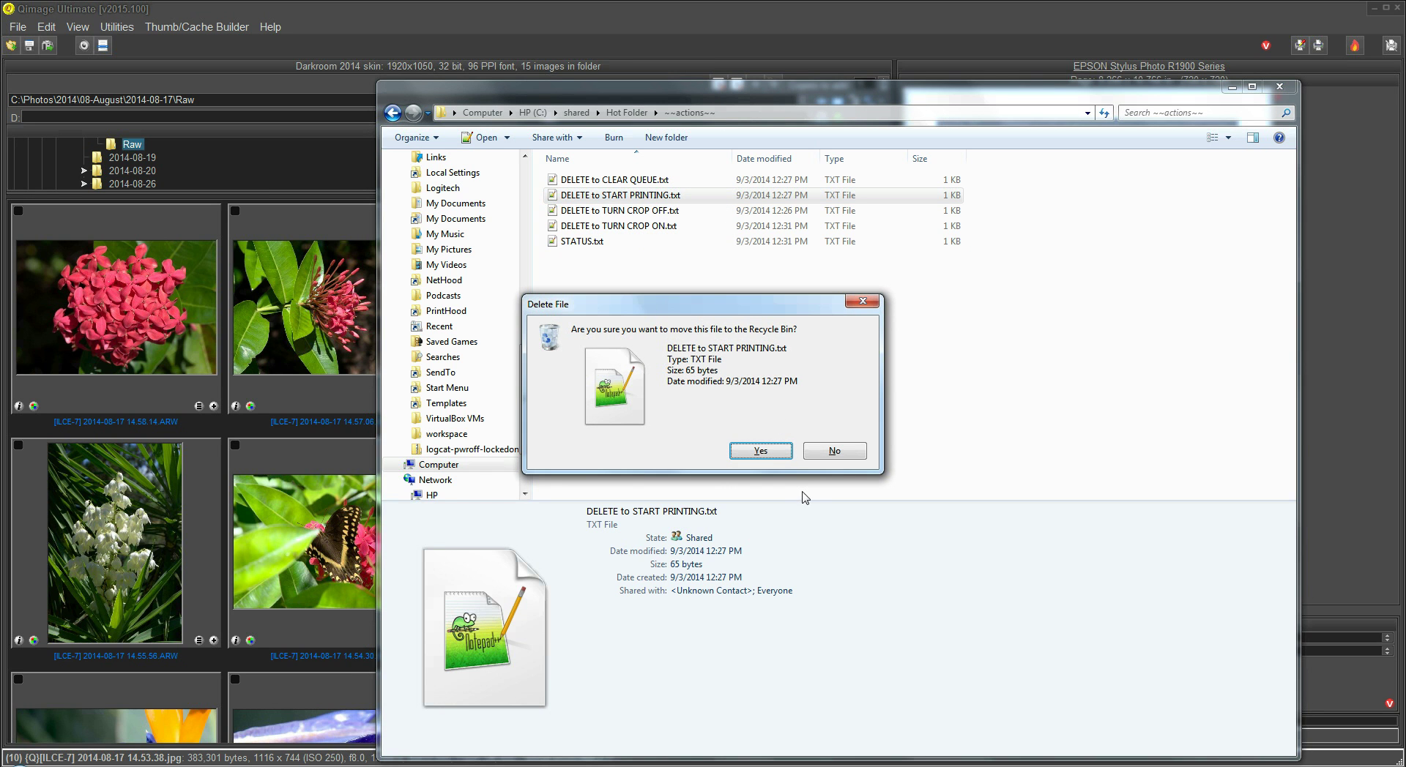
click(770, 452)
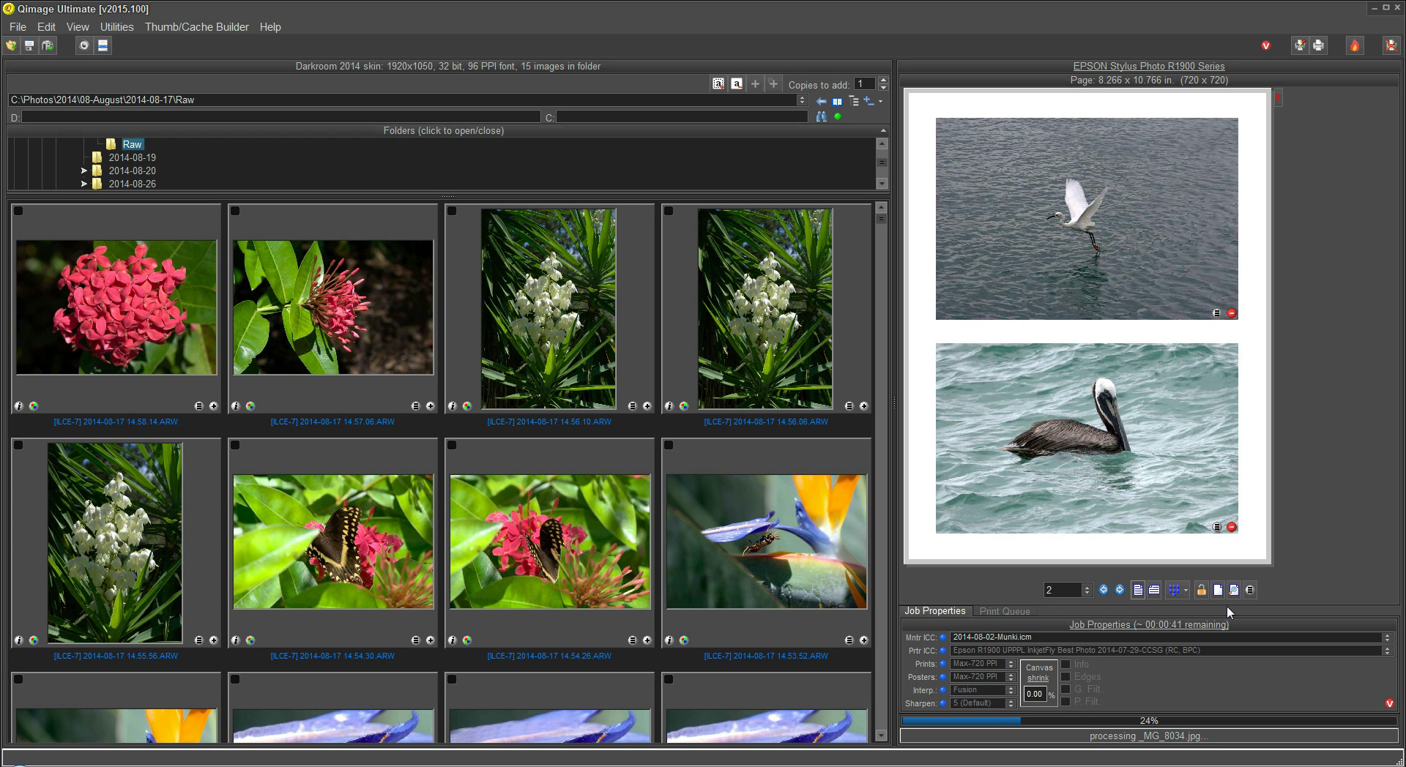
Step: Stop the running print job and close the EPSON Status Monitor
click(1390, 46)
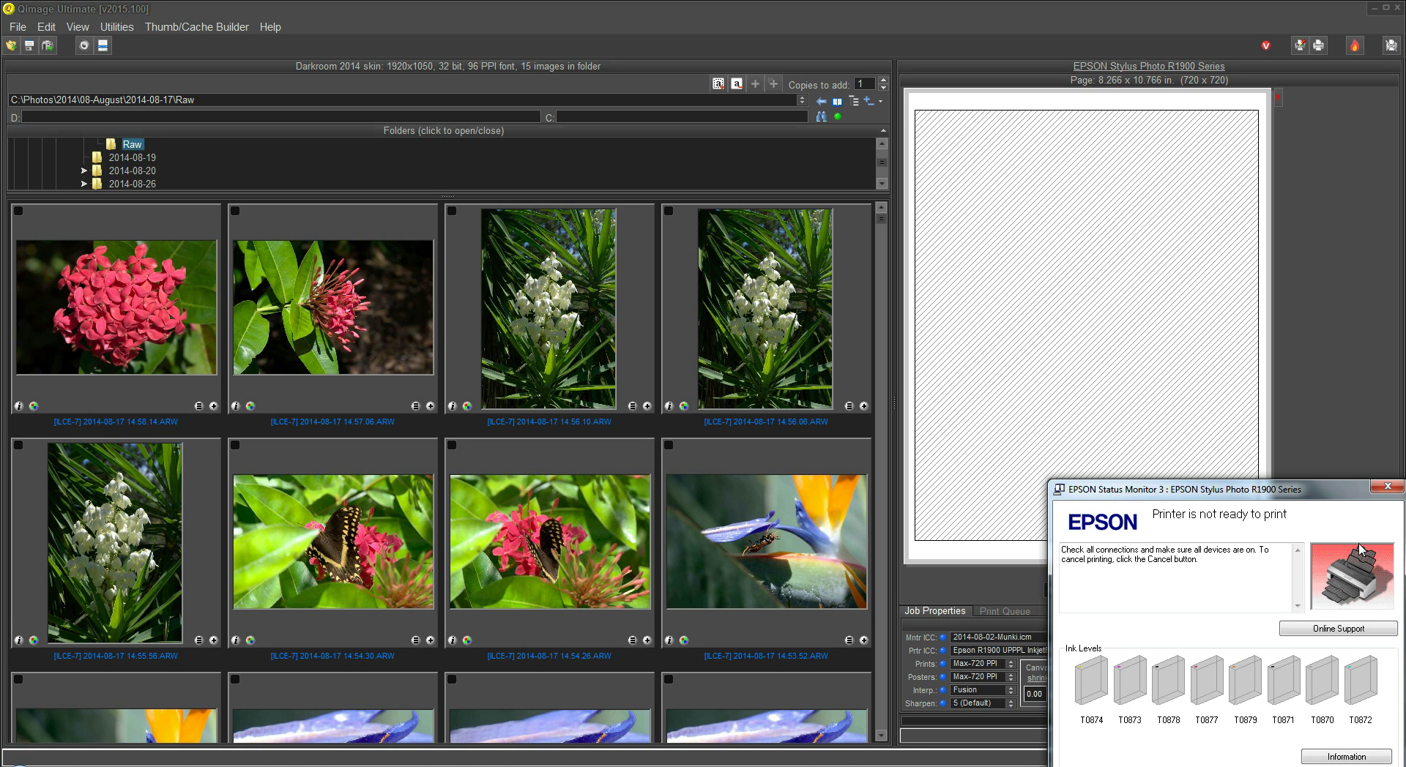
click(1388, 487)
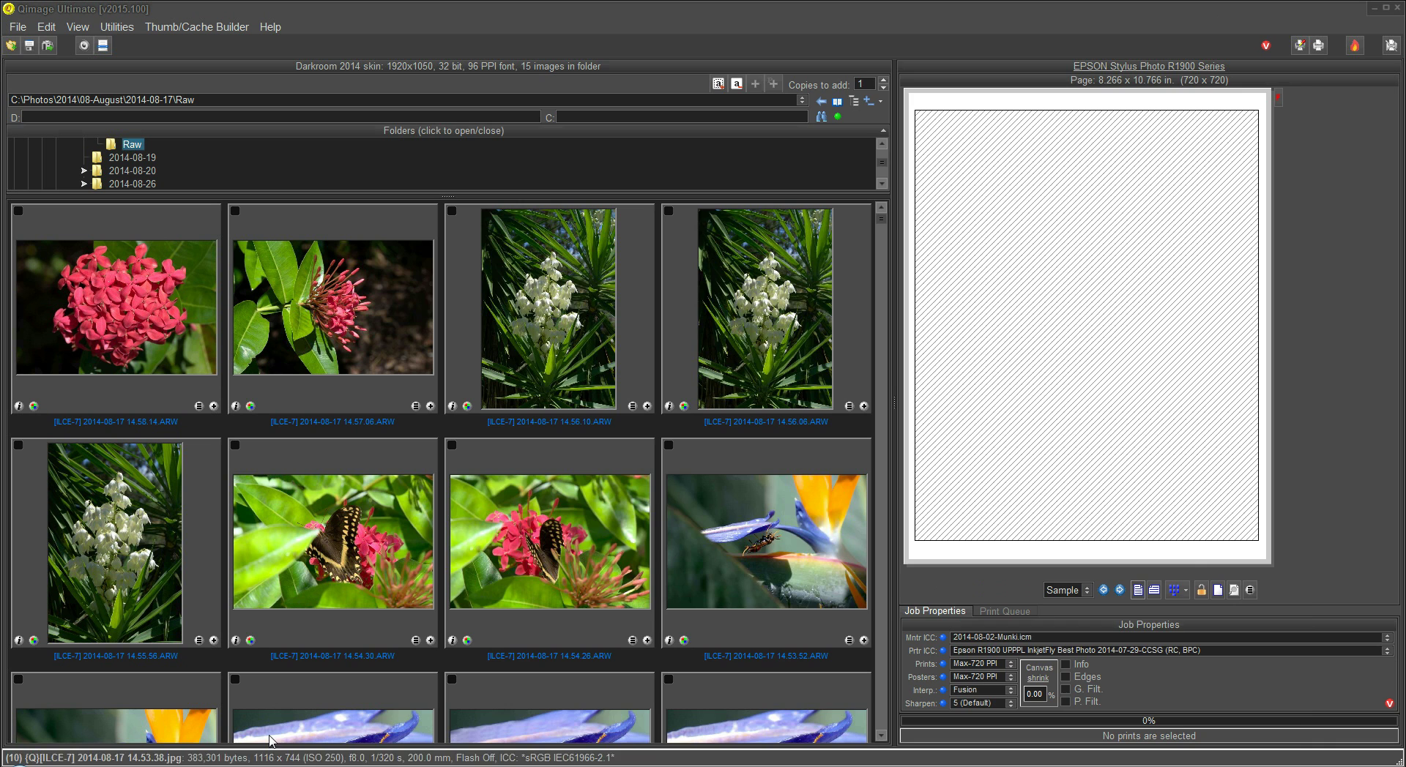
key(alt+Tab)
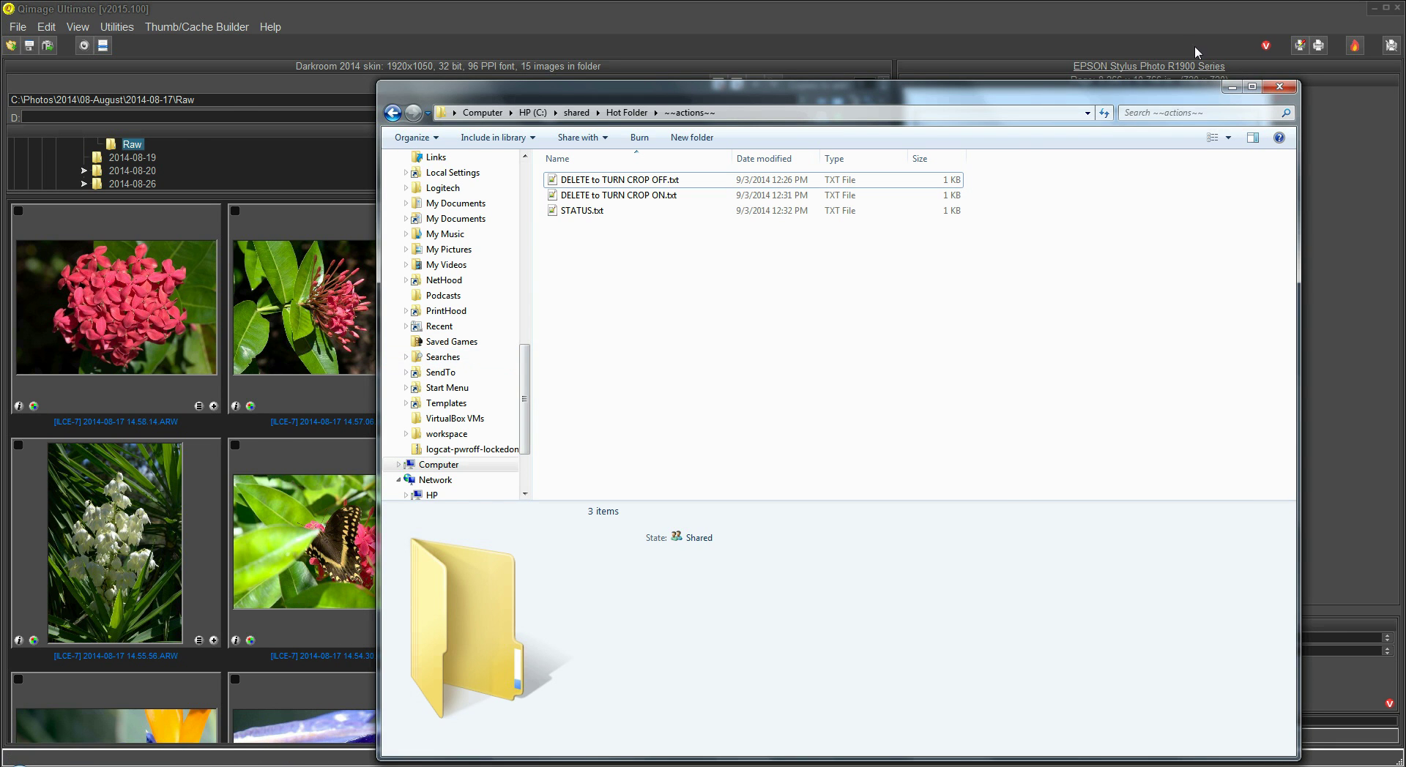
Step: Read STATUS.txt showing 0 images queued with crop ON, then bring Qimage back forward
click(1222, 12)
click(1321, 315)
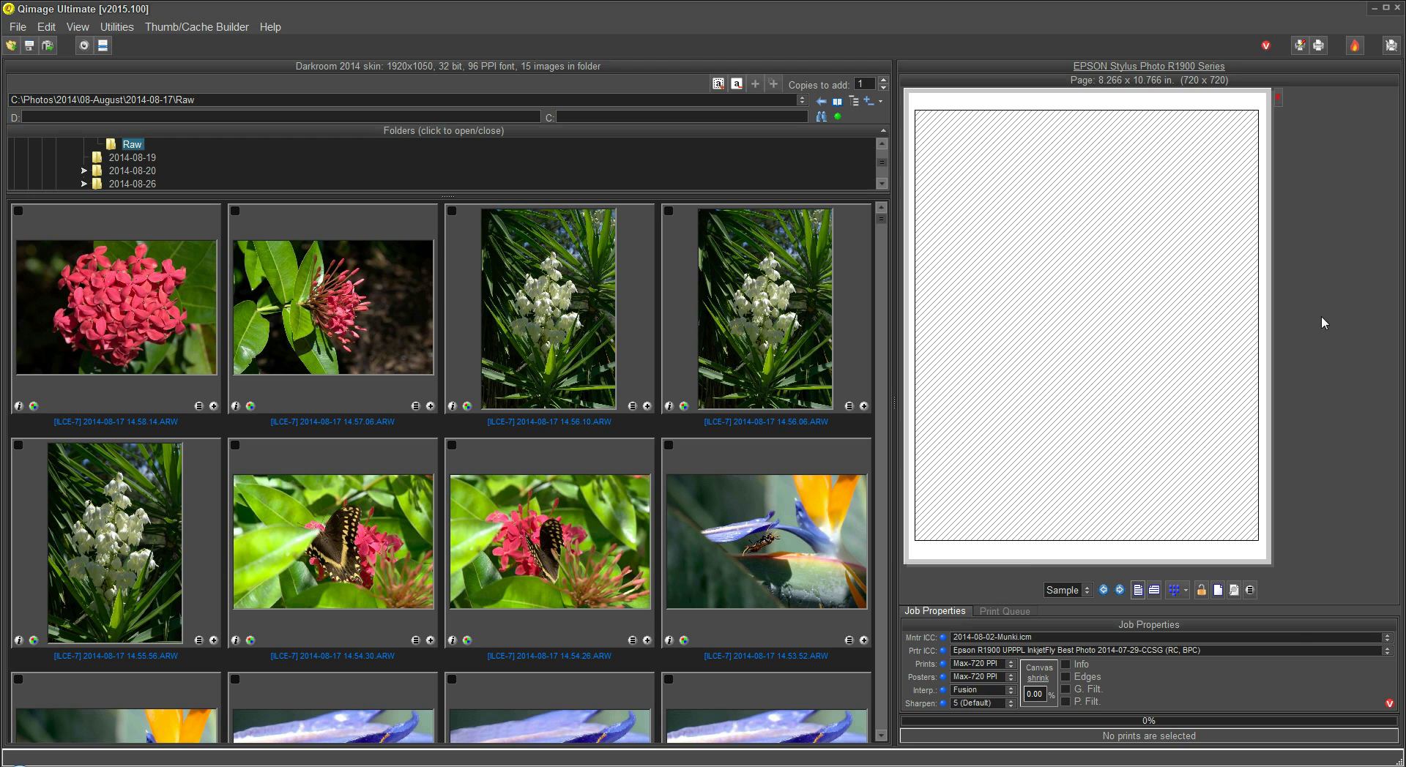
key(alt+Tab)
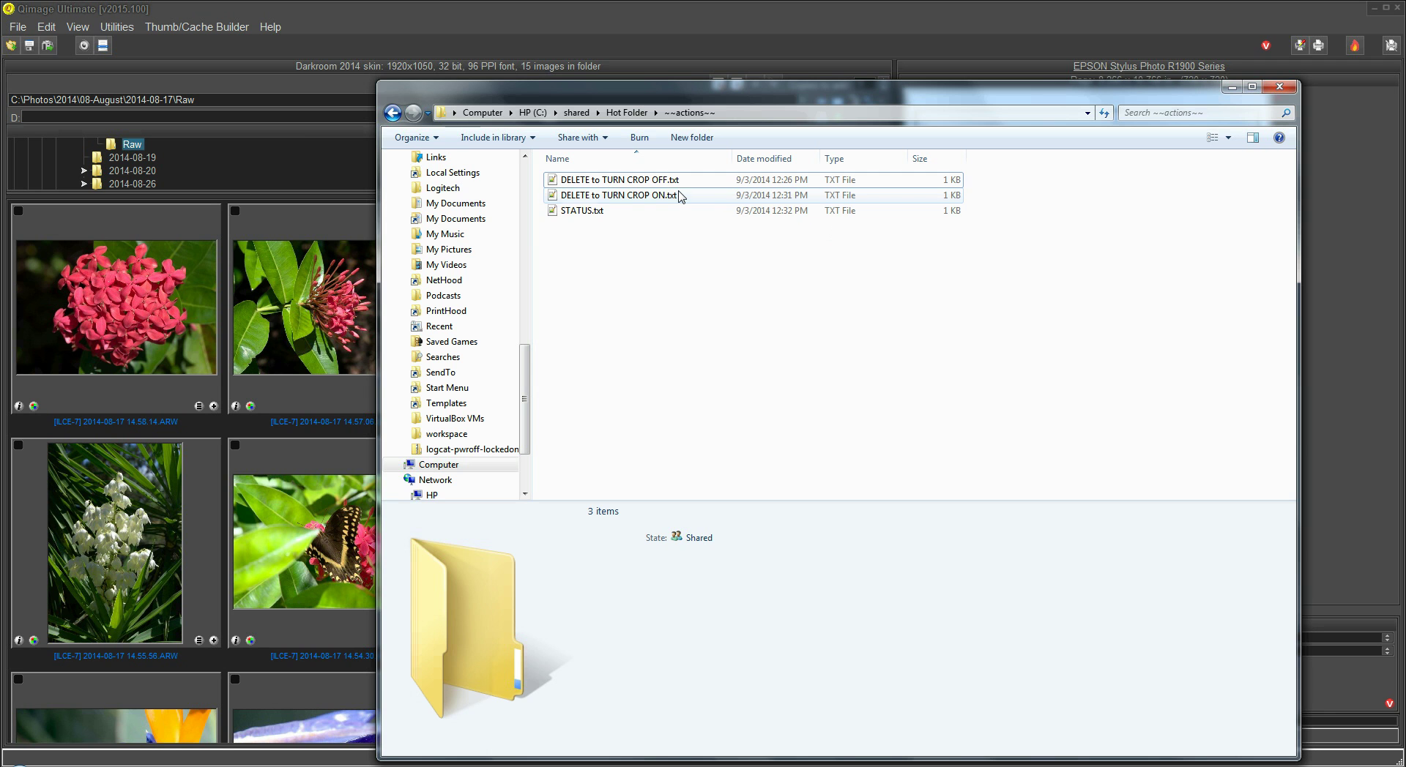
double_click(605, 211)
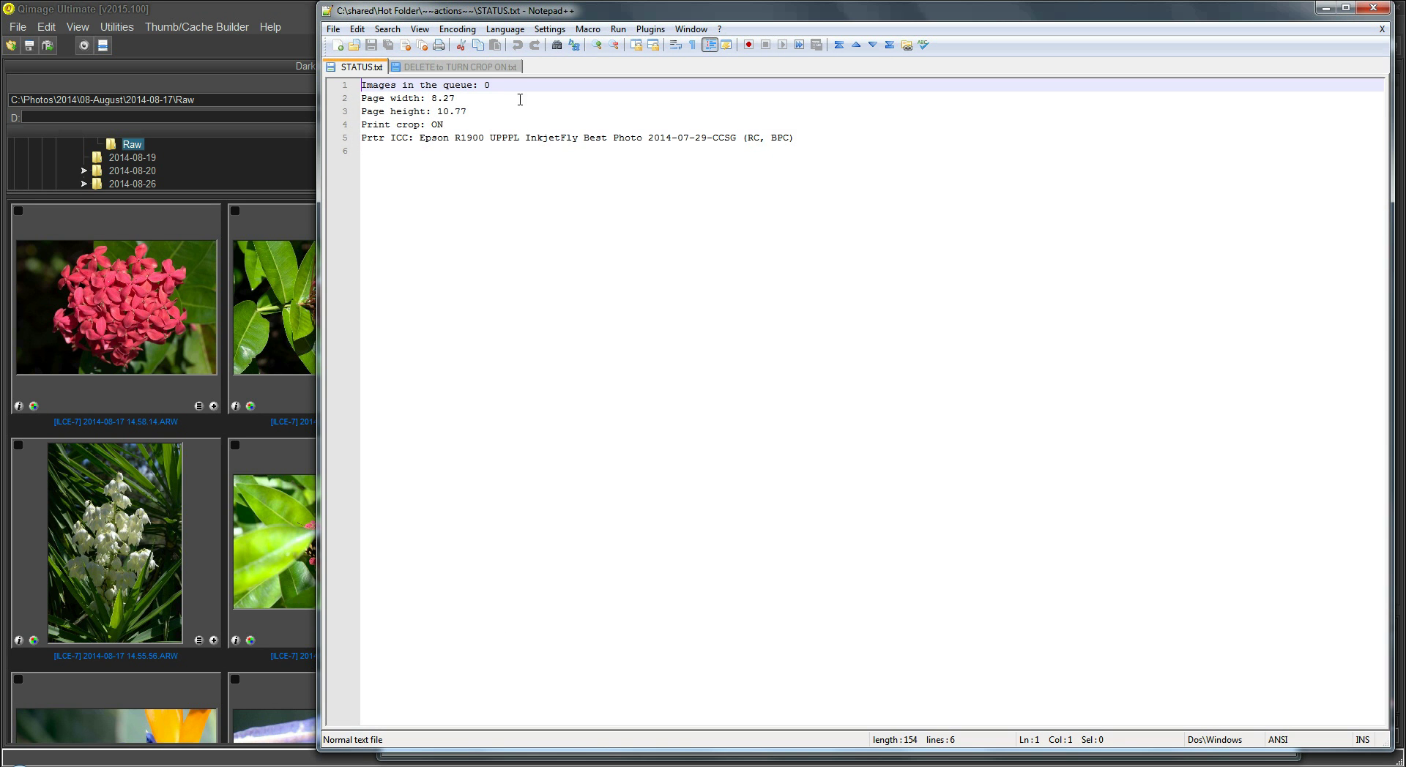
click(1373, 8)
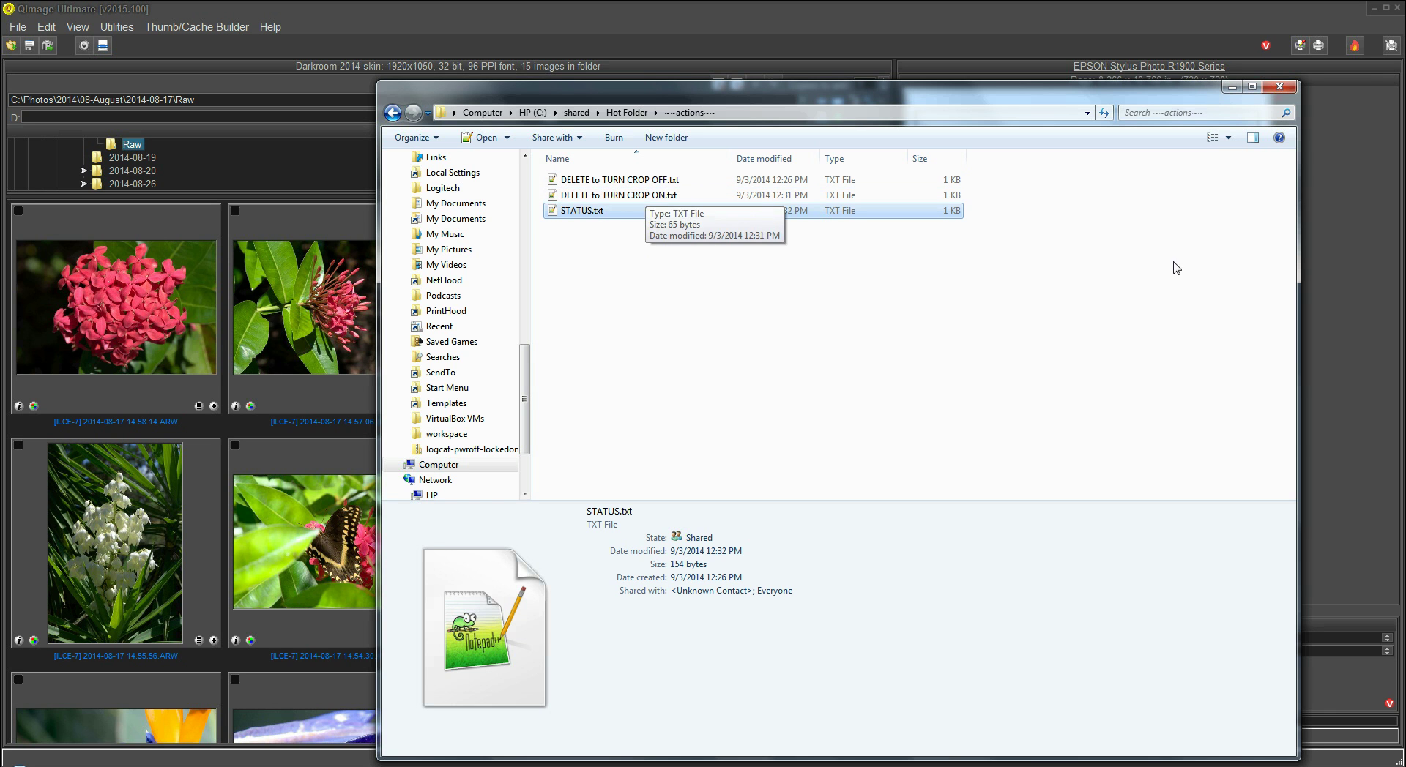
click(1316, 288)
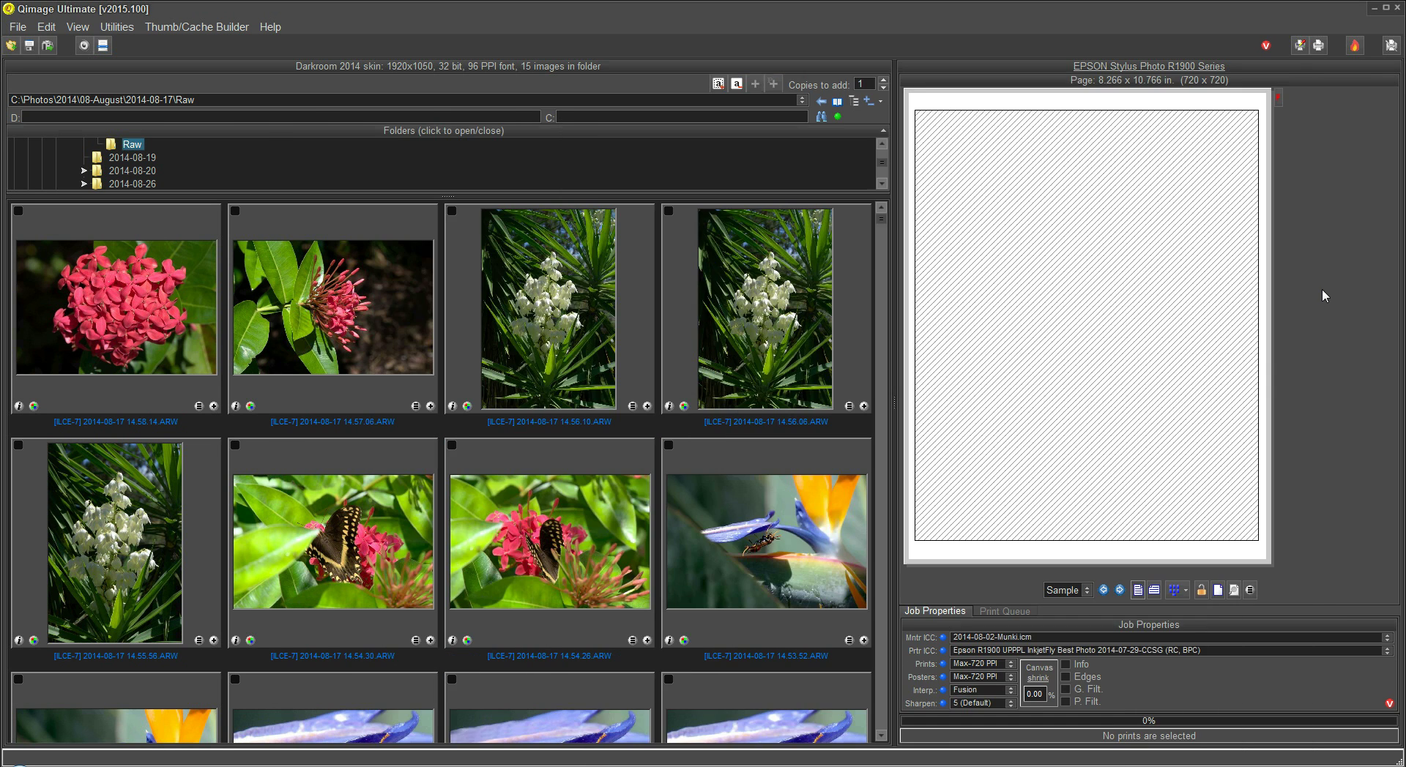
Step: Toggle auto crop off and back on for the 8.00 x 10.00 print size in Print Properties
click(1251, 593)
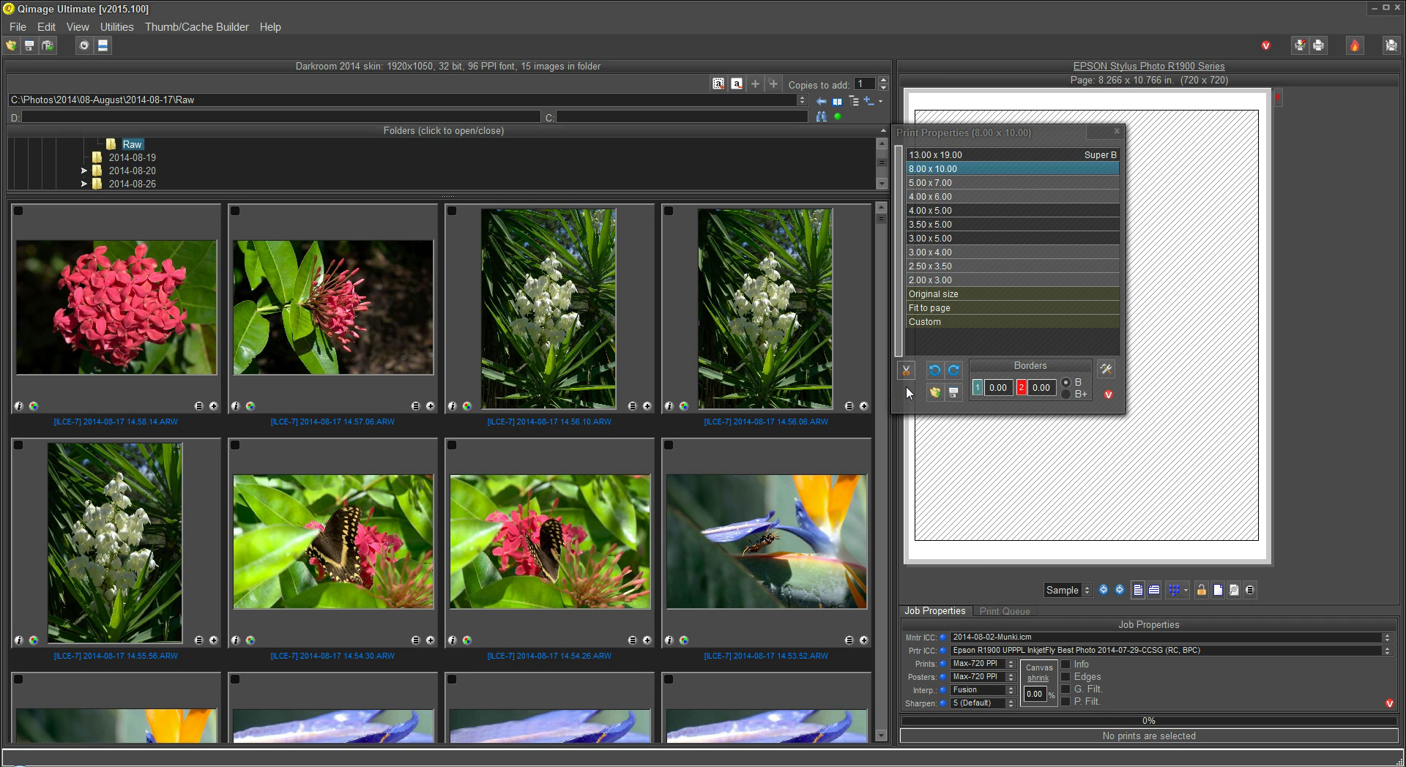
click(906, 374)
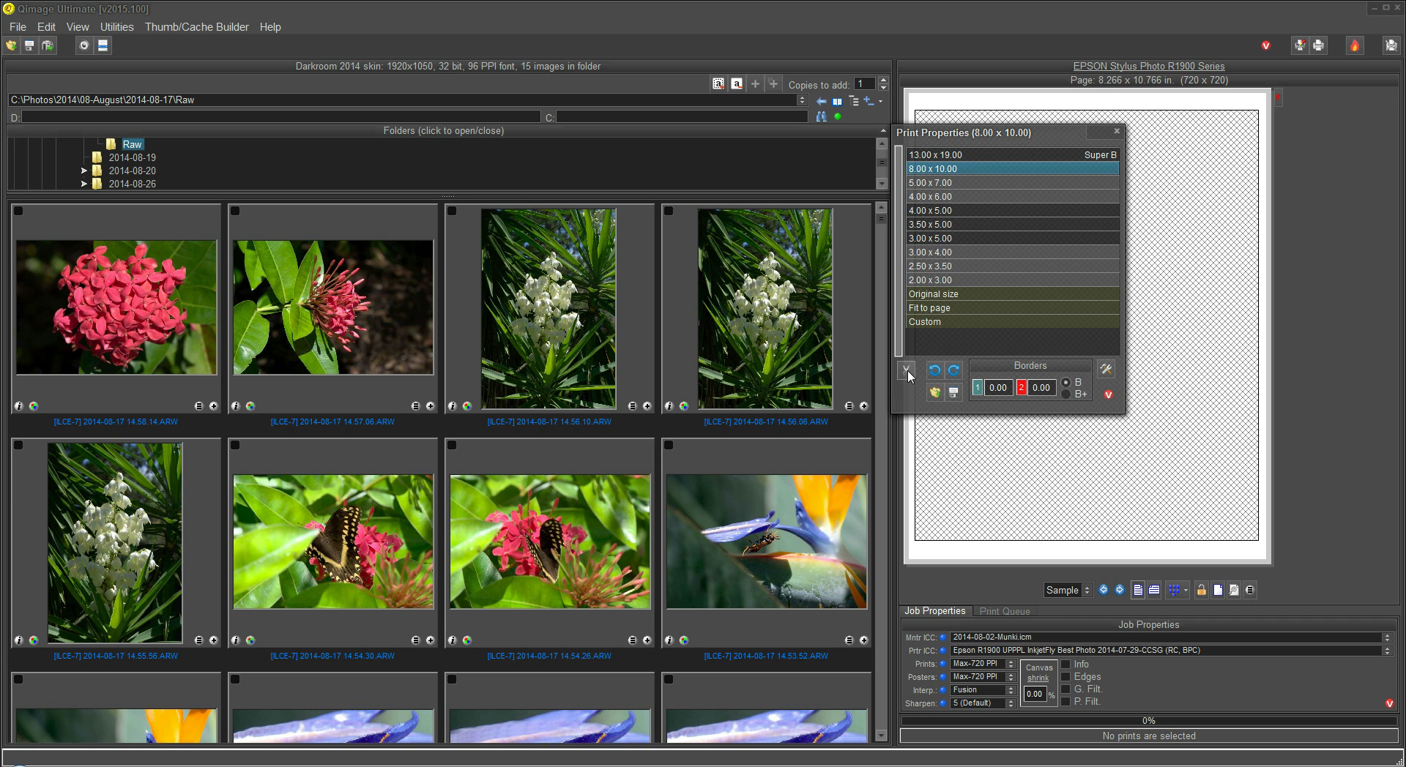
click(908, 373)
click(1116, 131)
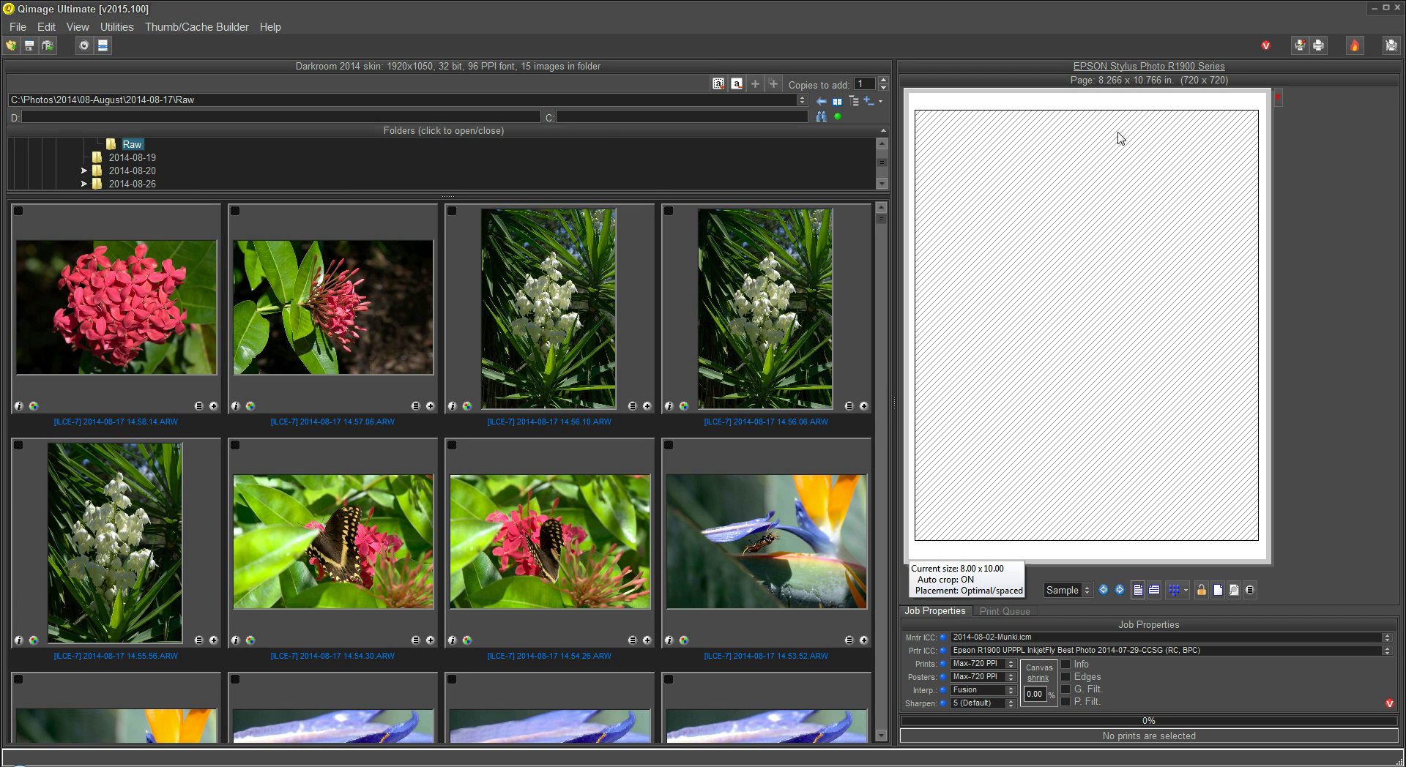
click(145, 761)
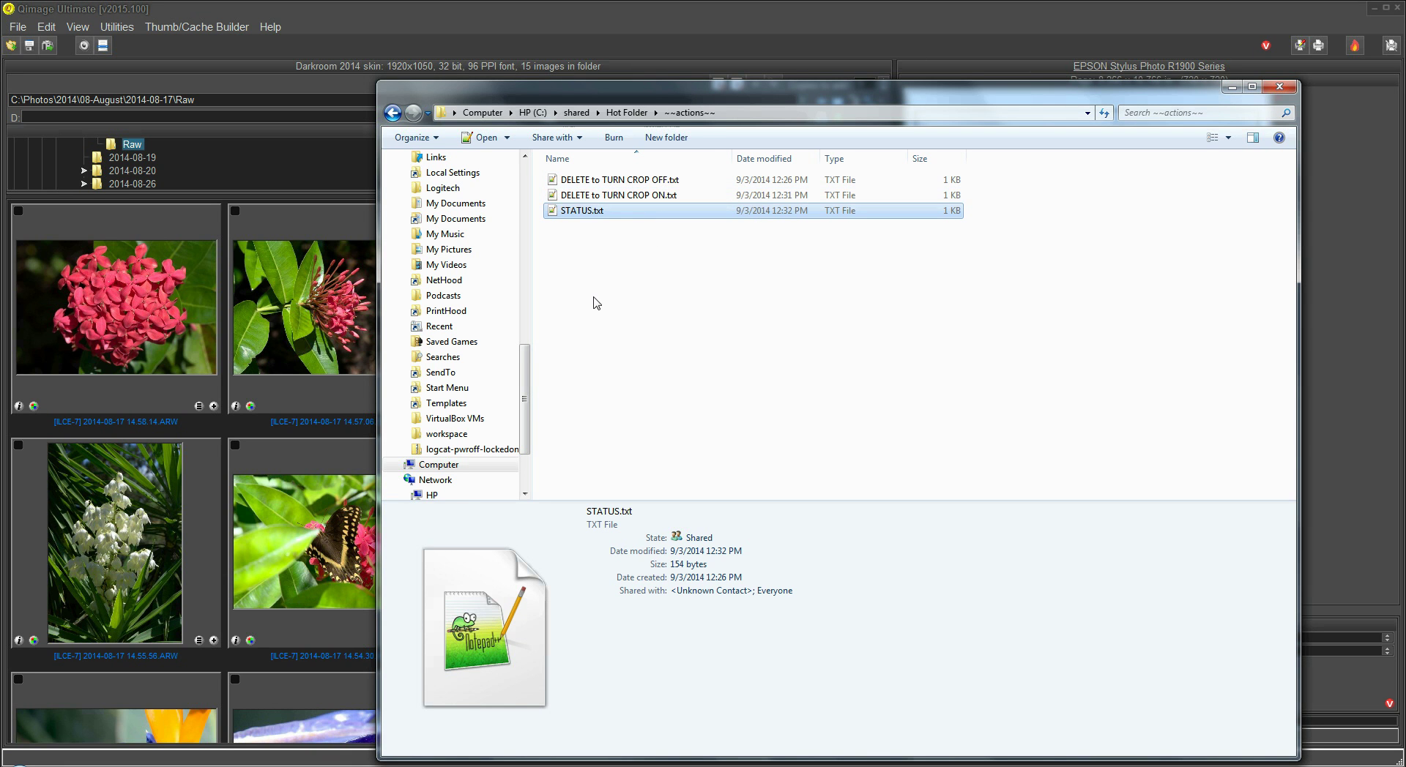
Step: Delete DELETE to TURN CROP OFF.txt to switch print crop off, then go up to Hot Folder
key(Up)
key(Up)
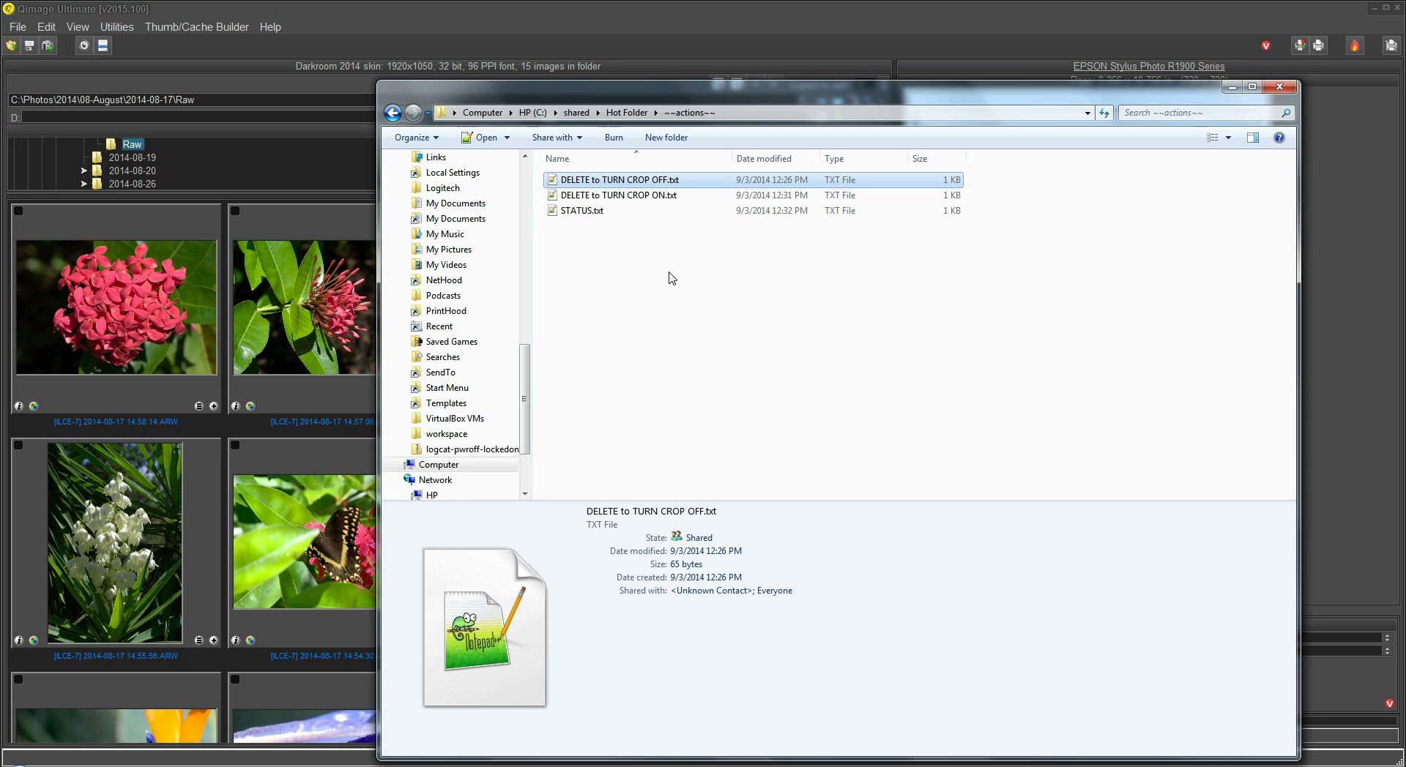
key(Delete)
click(773, 455)
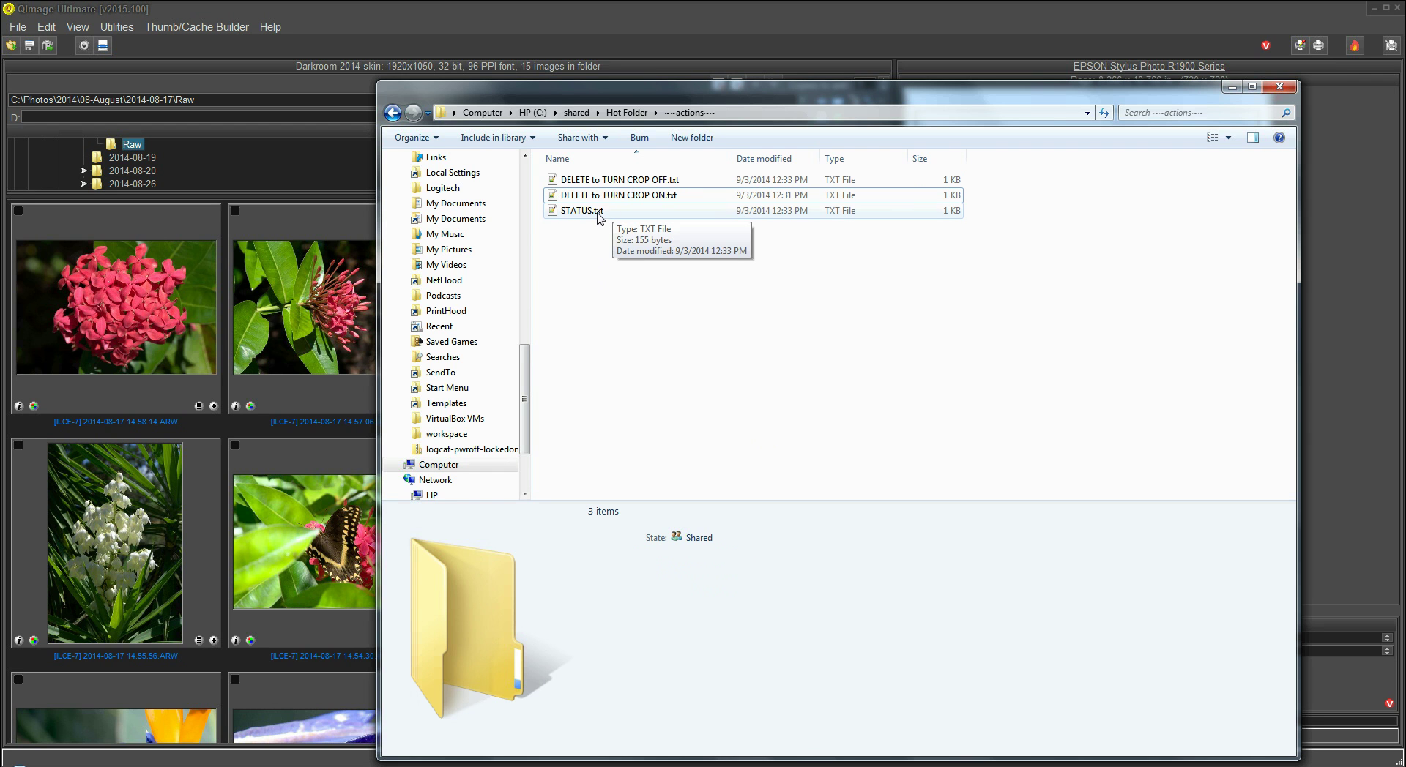
click(626, 112)
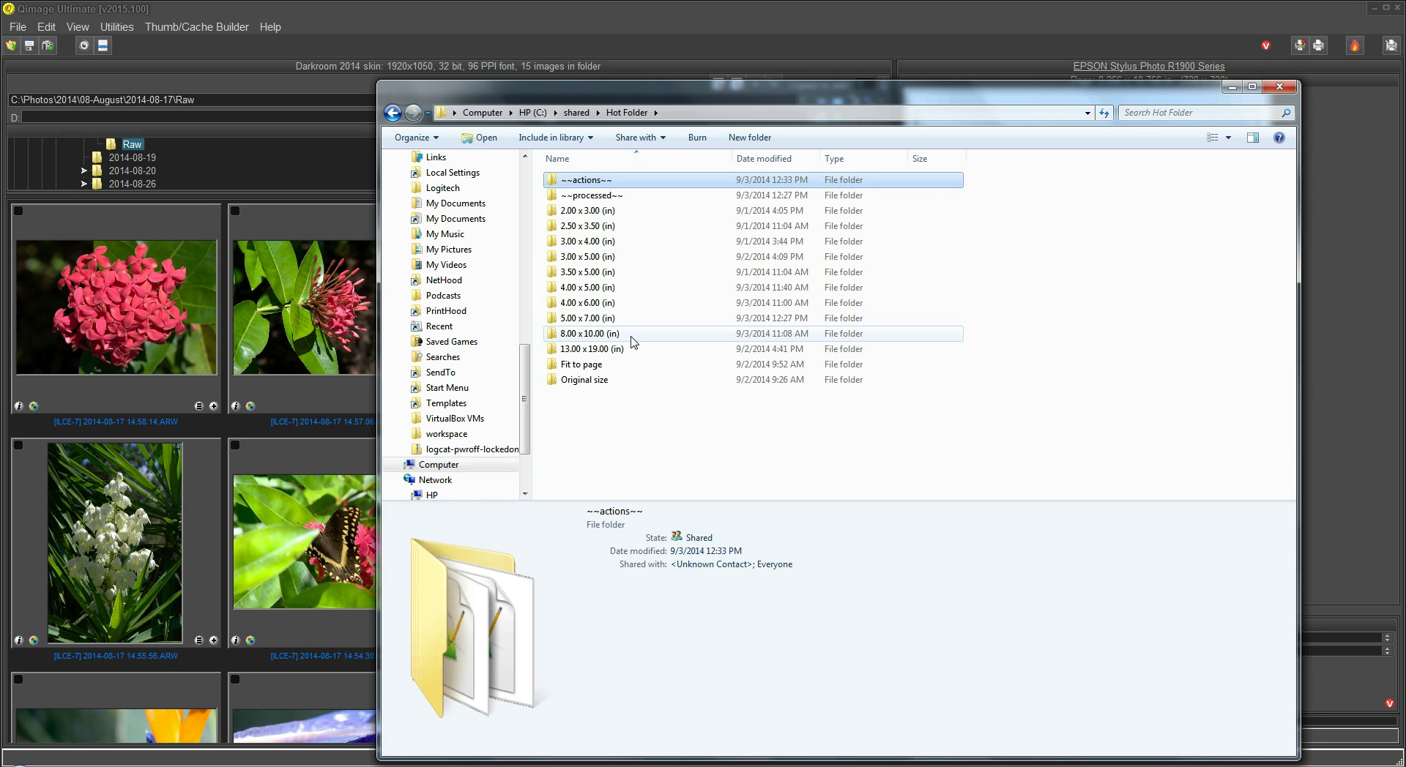
Step: In ~~actions~~, delete DELETE to TURN CROP ON.txt and verify STATUS.txt shows Print crop: ON
double_click(583, 180)
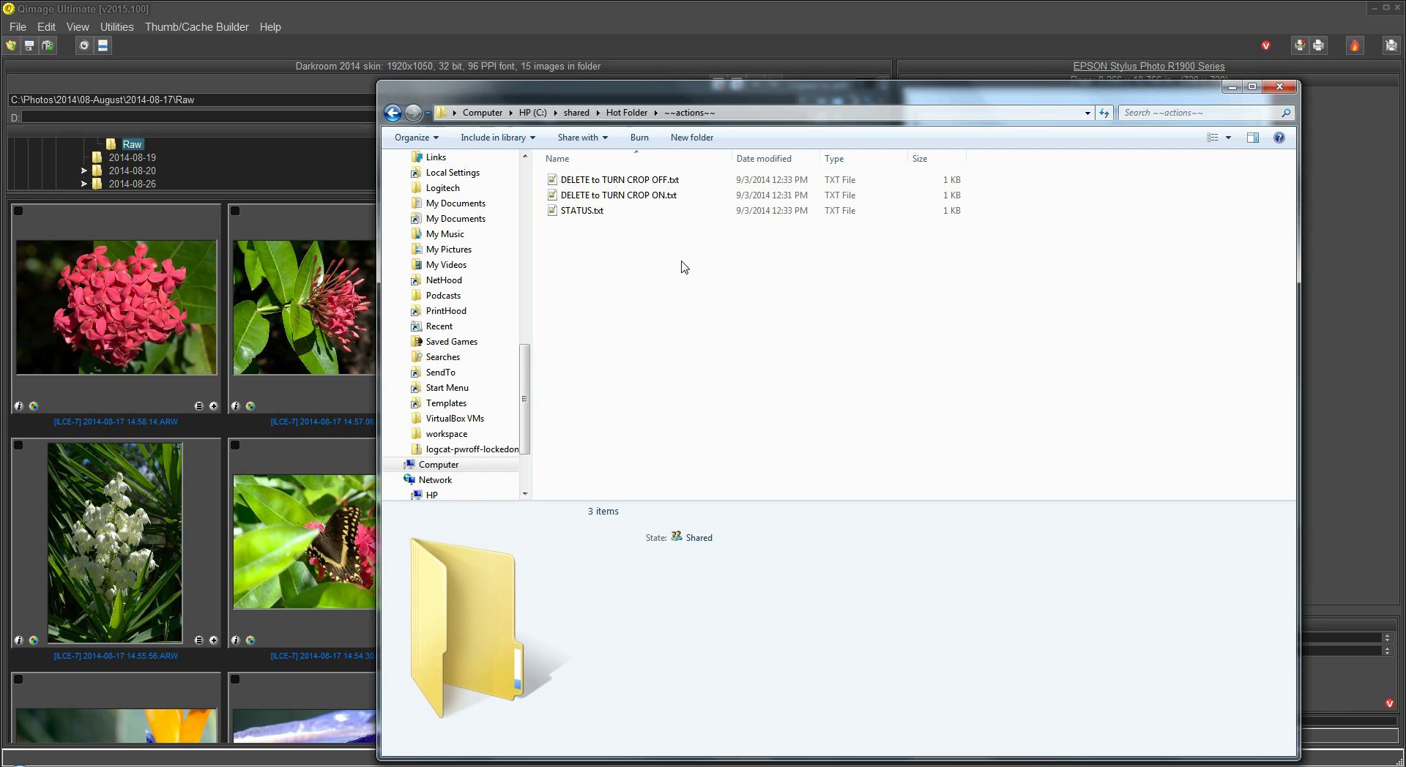
click(635, 198)
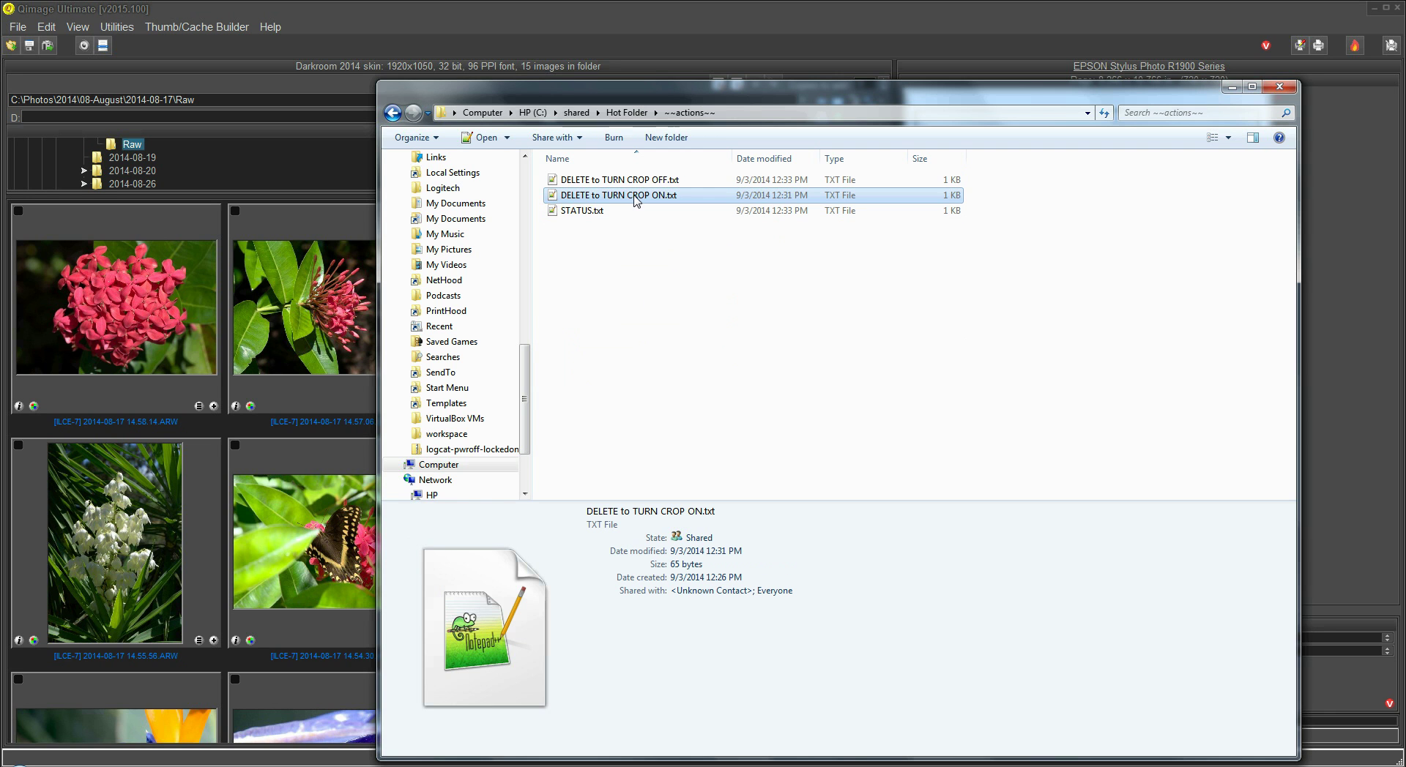
key(Delete)
click(769, 450)
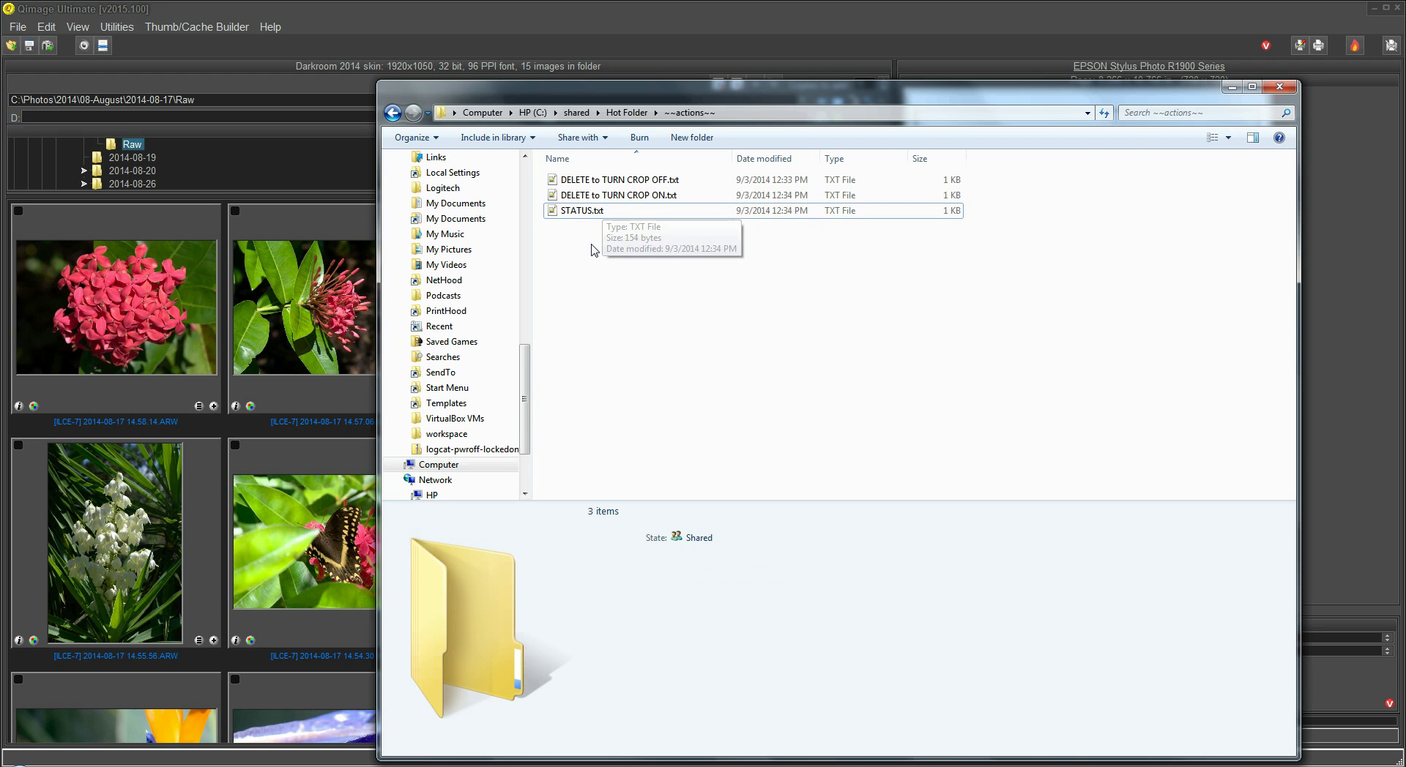
double_click(600, 213)
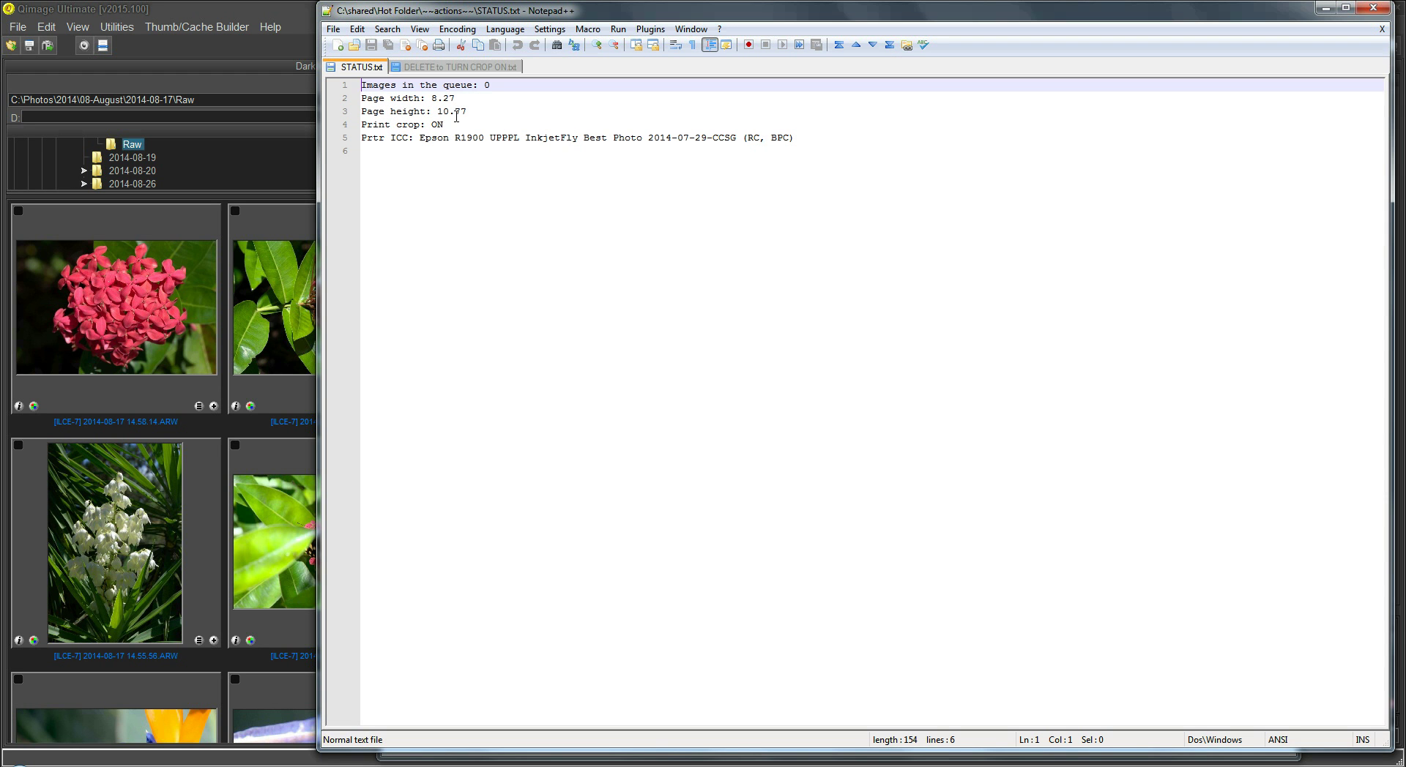
click(1369, 11)
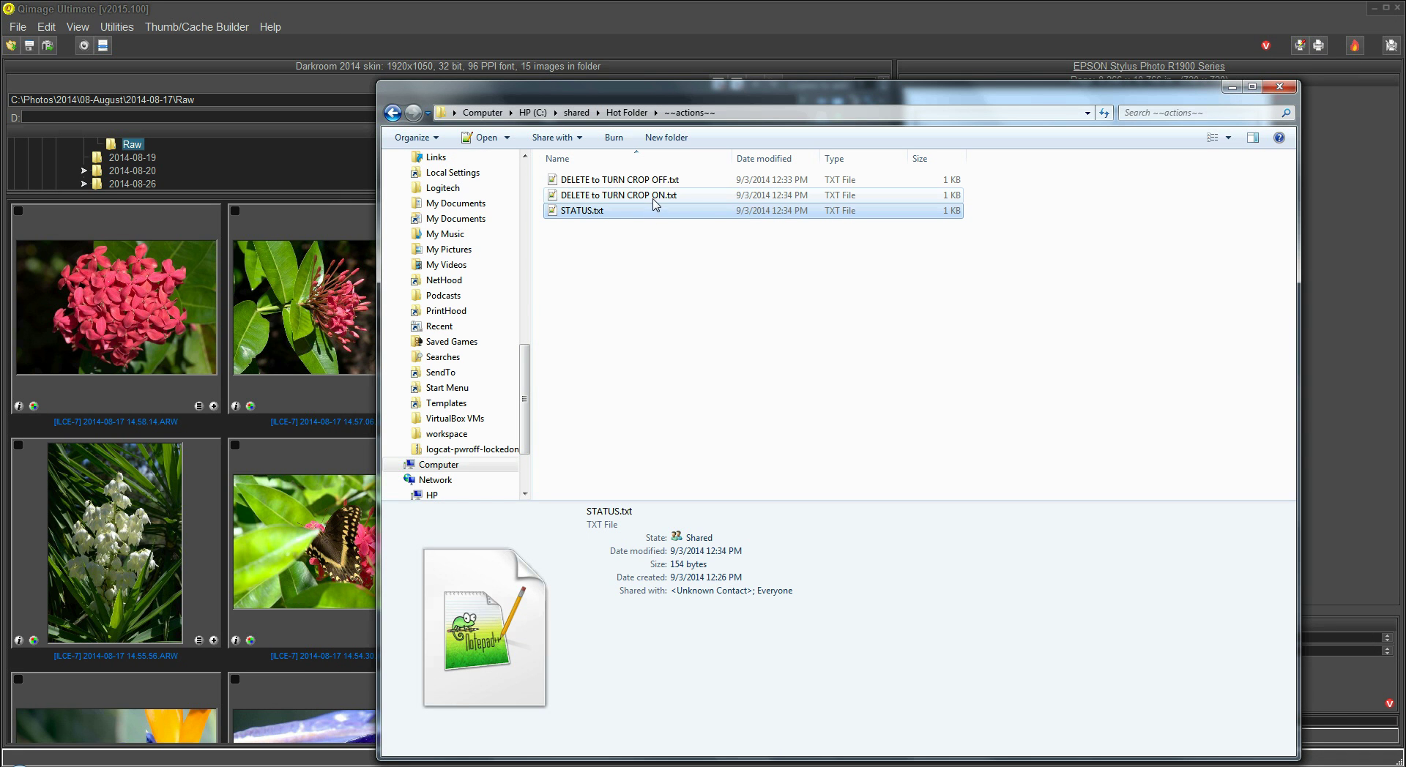
Step: Look inside the 5.00 x 7.00 (in) folder, then open ~~actions~~ listing the crop files and STATUS.txt
click(634, 113)
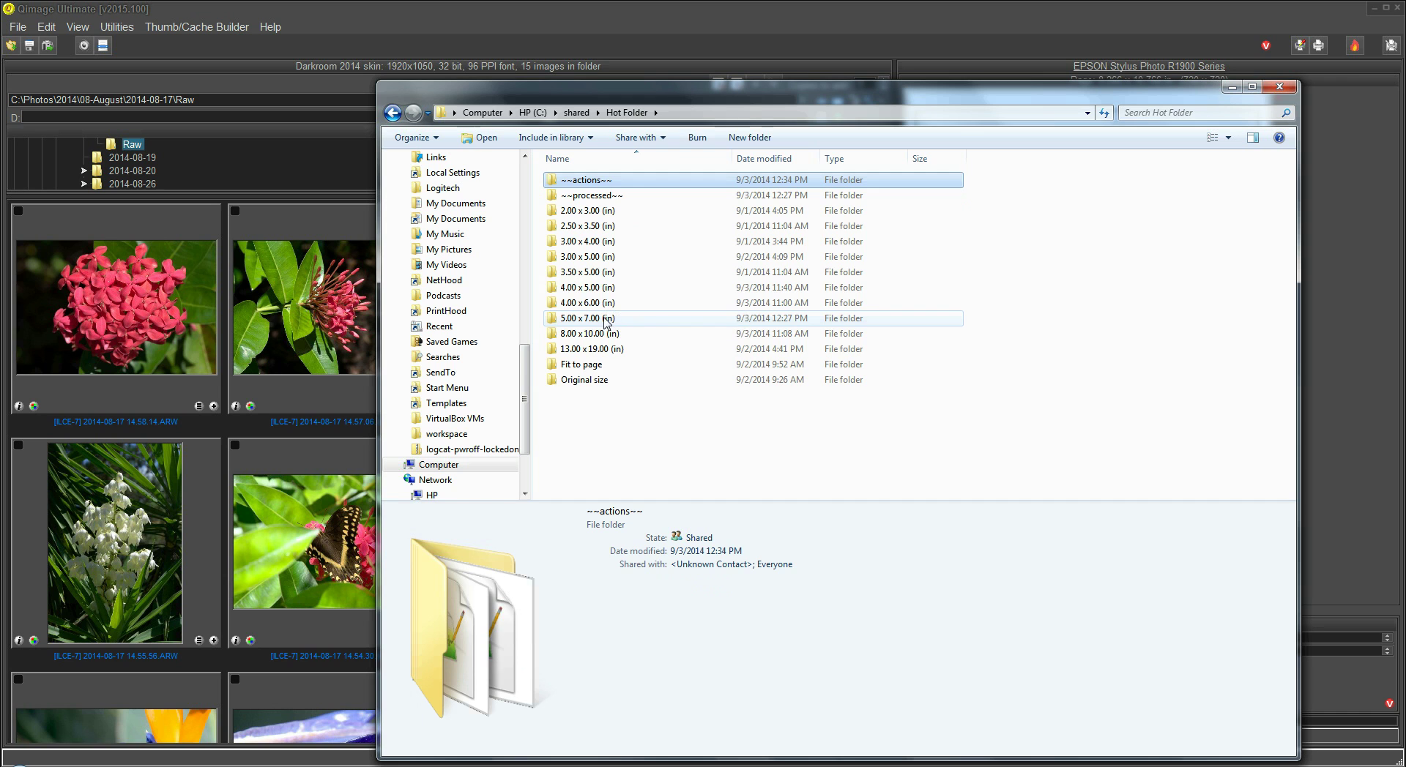
double_click(597, 318)
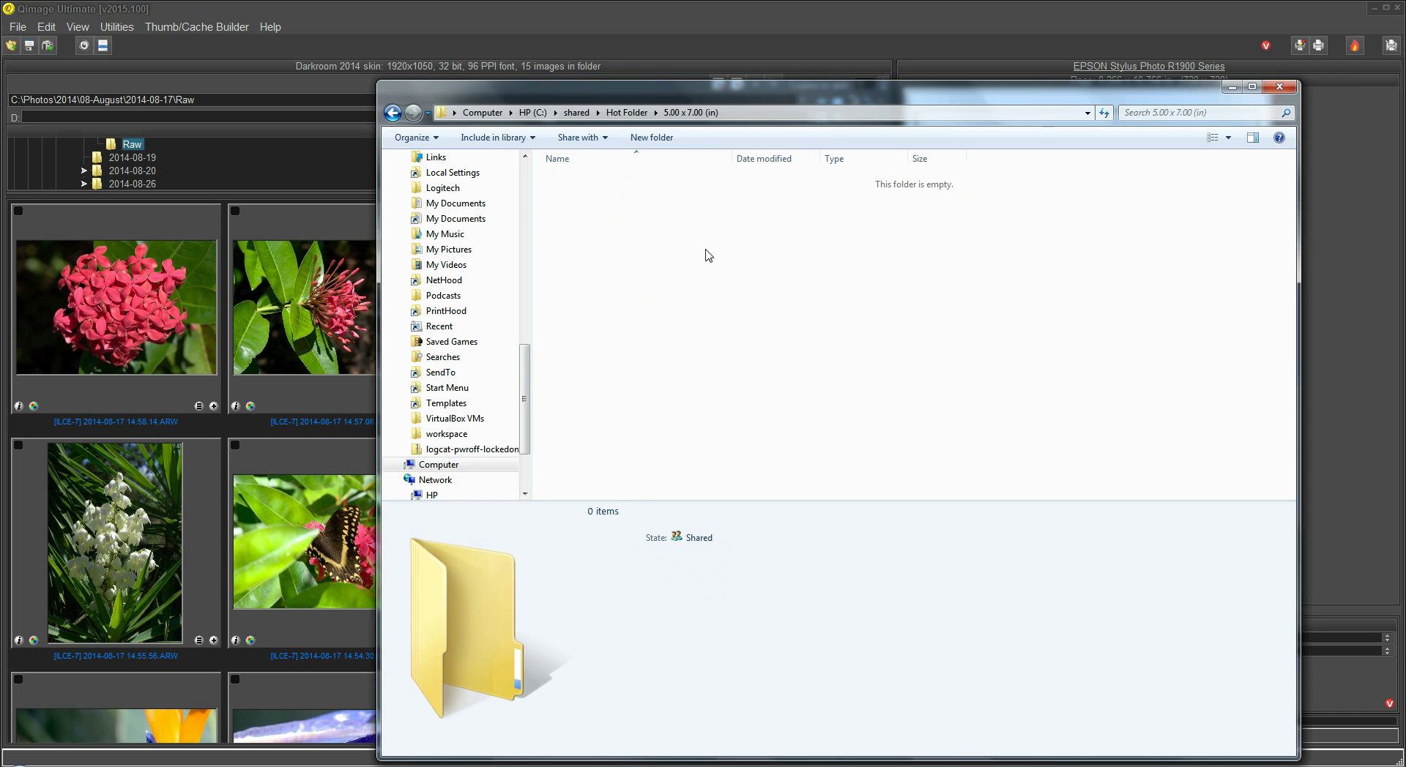
click(627, 113)
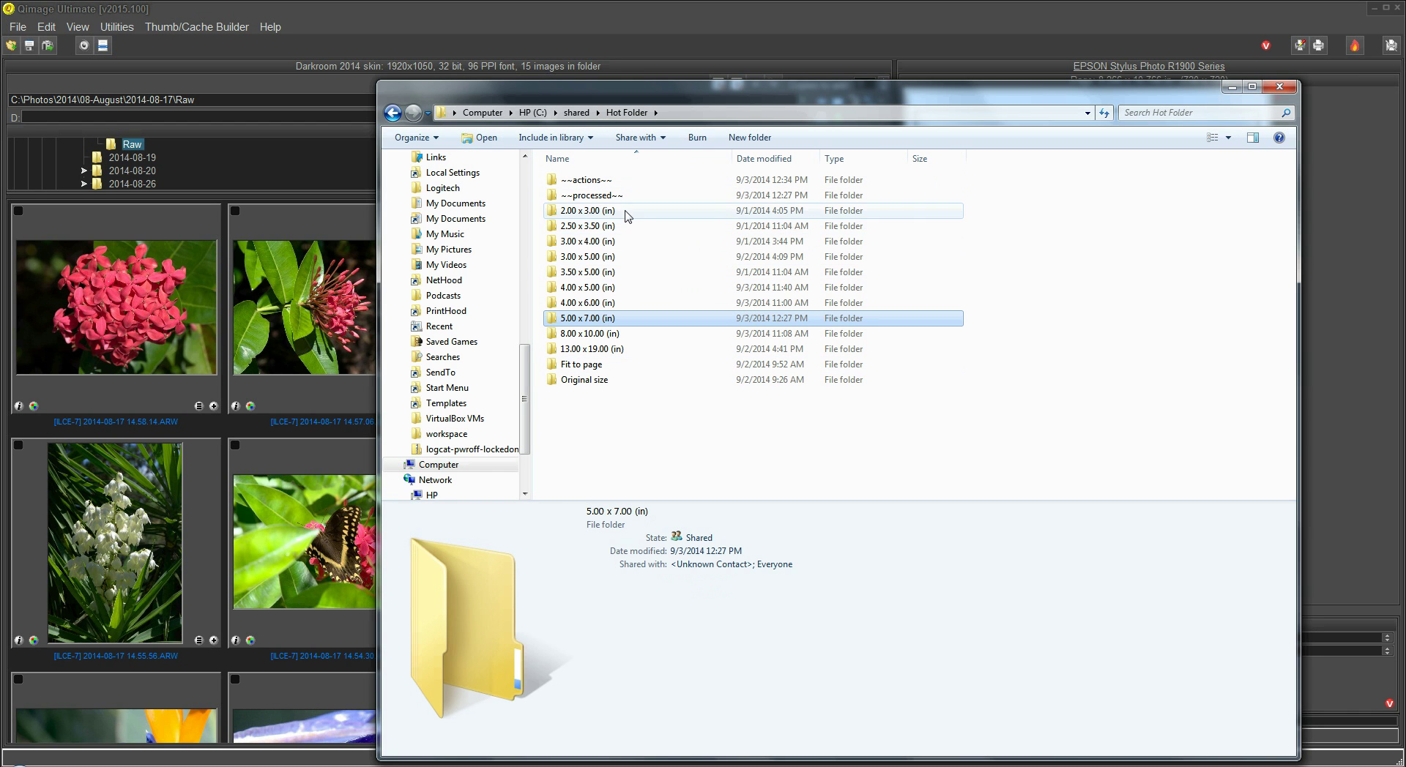
double_click(617, 181)
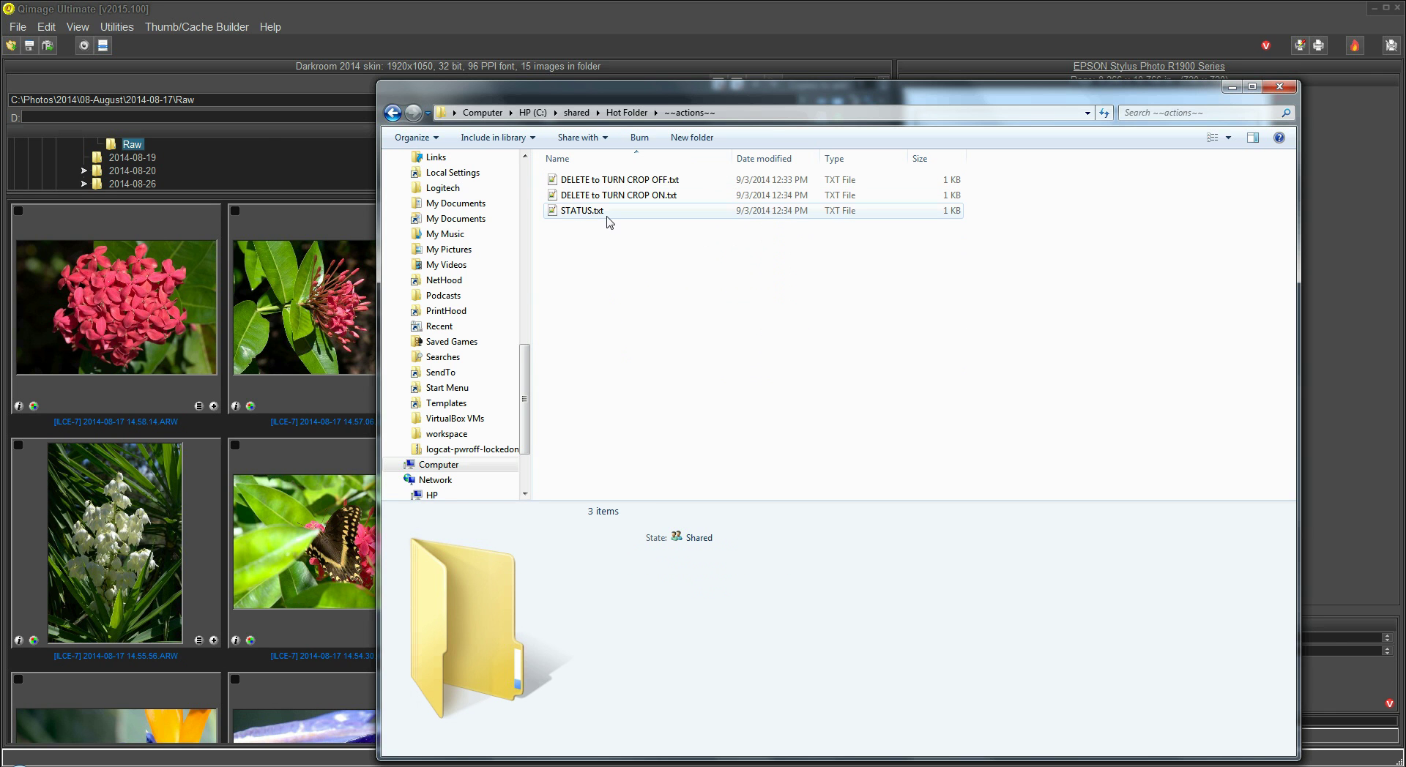
Step: Switch Qimage's flame Hot Folder button so monitoring is OFF
click(1176, 29)
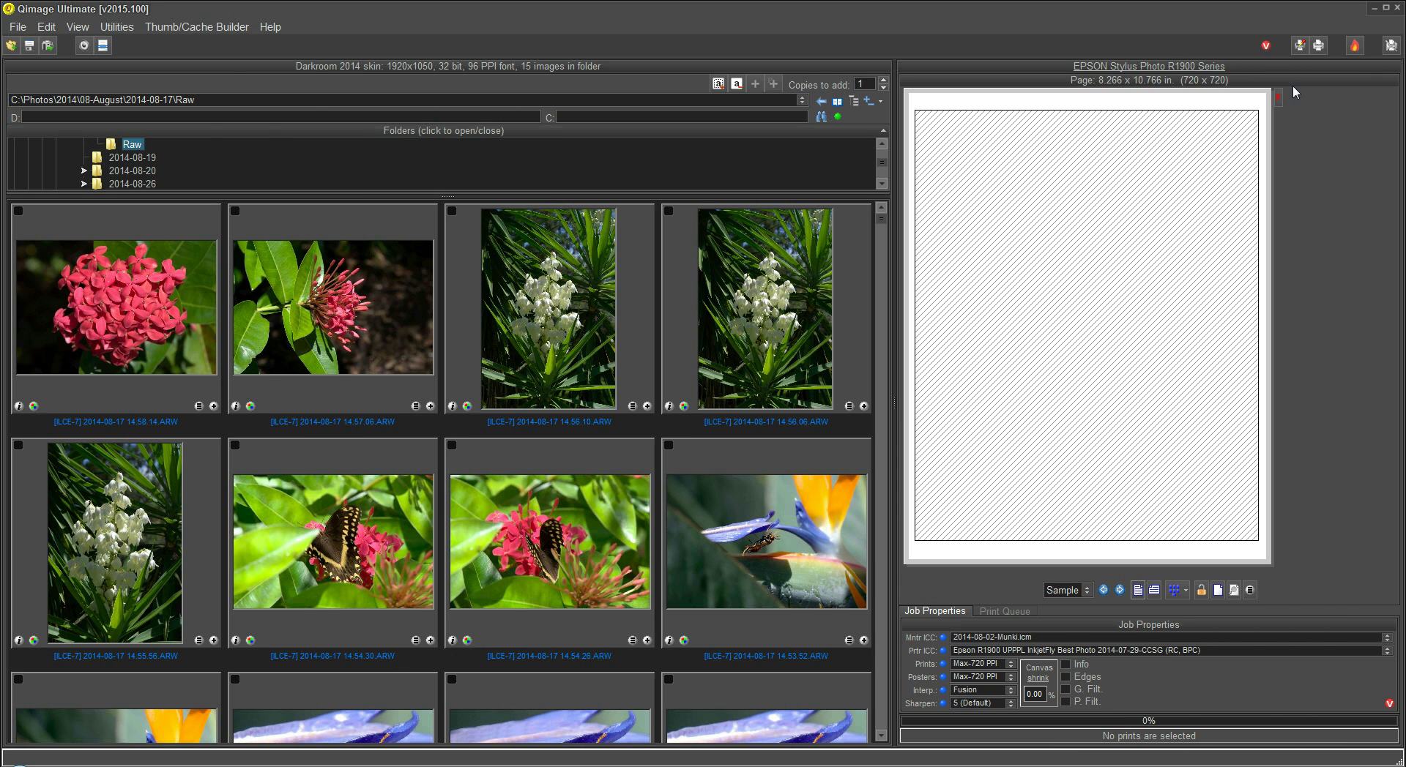
click(1351, 50)
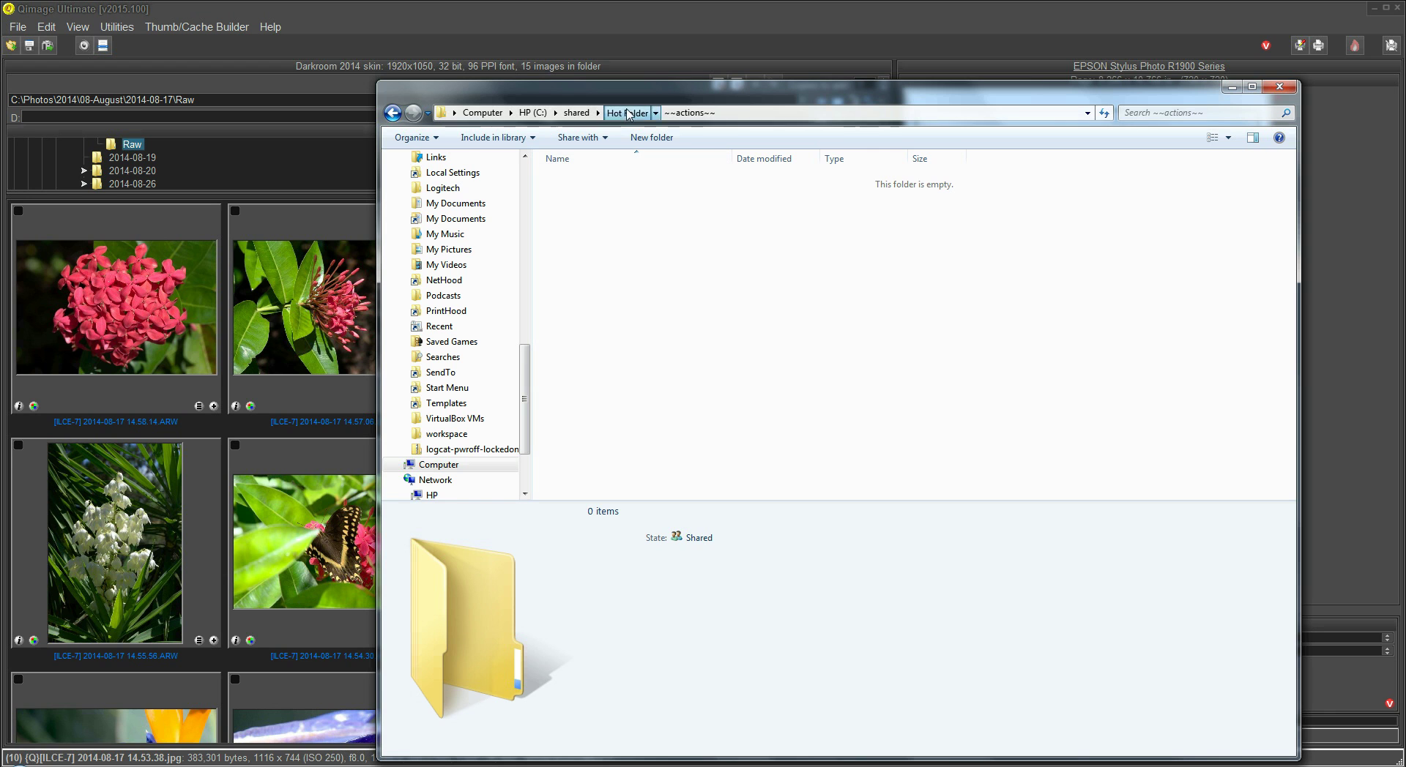
Step: Reopen ~~actions~~ from Hot Folder to see it empty, then bring Qimage forward
click(628, 114)
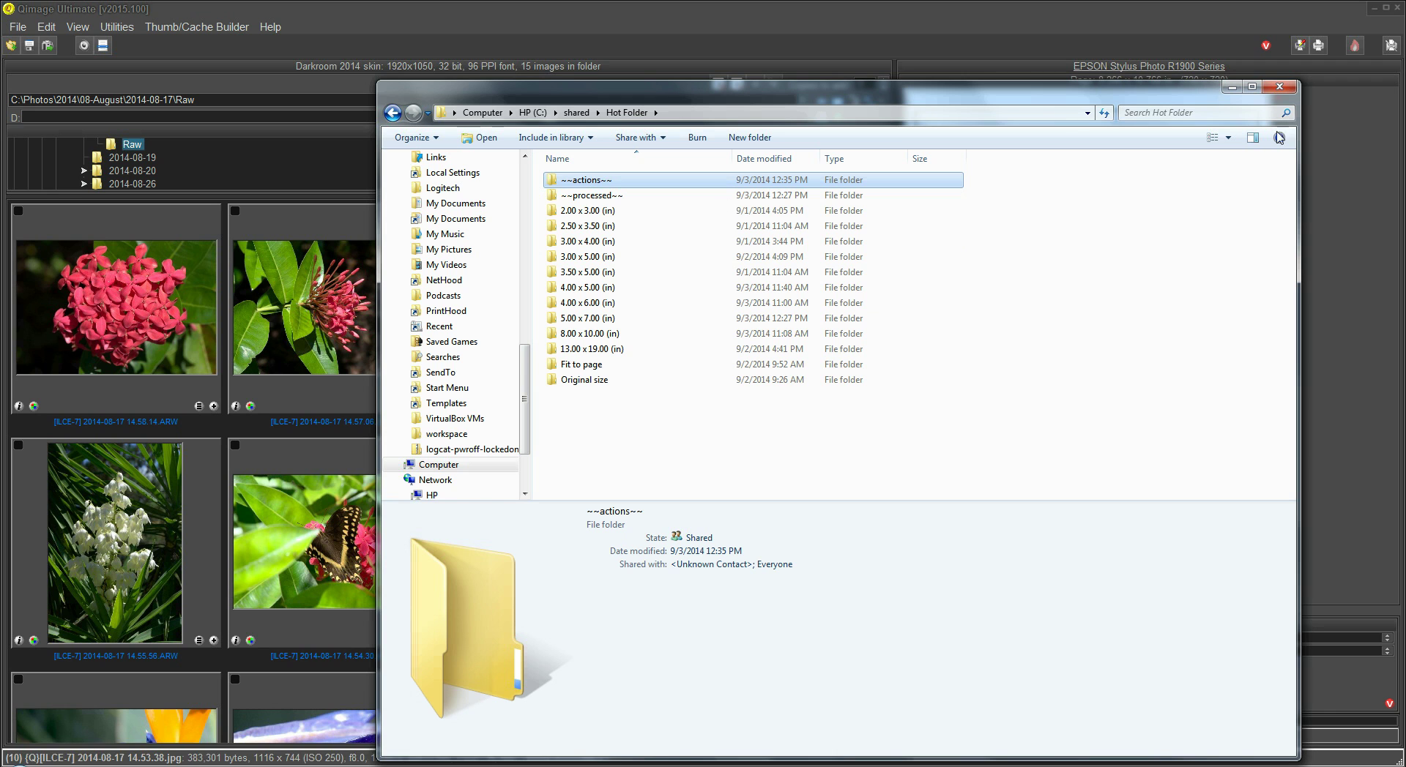
double_click(611, 183)
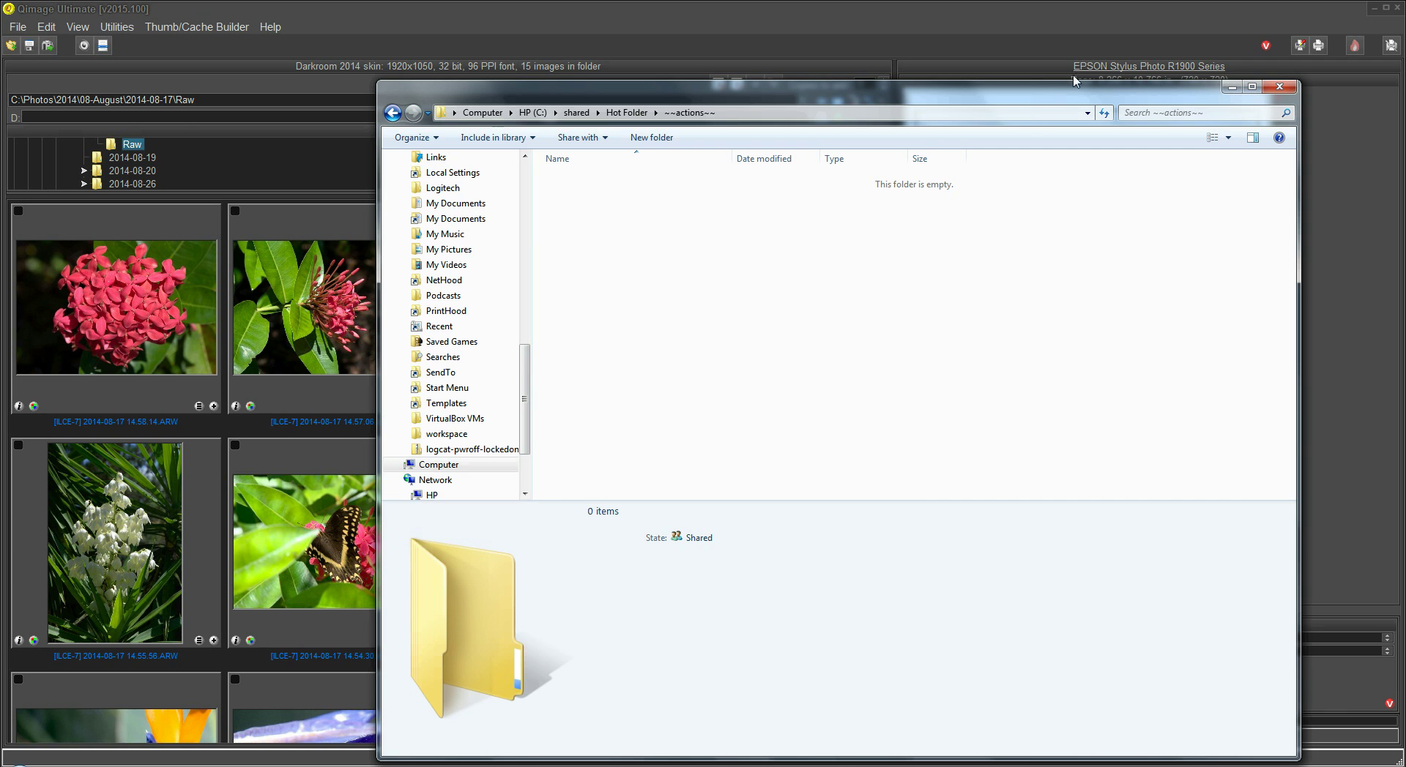
click(1126, 9)
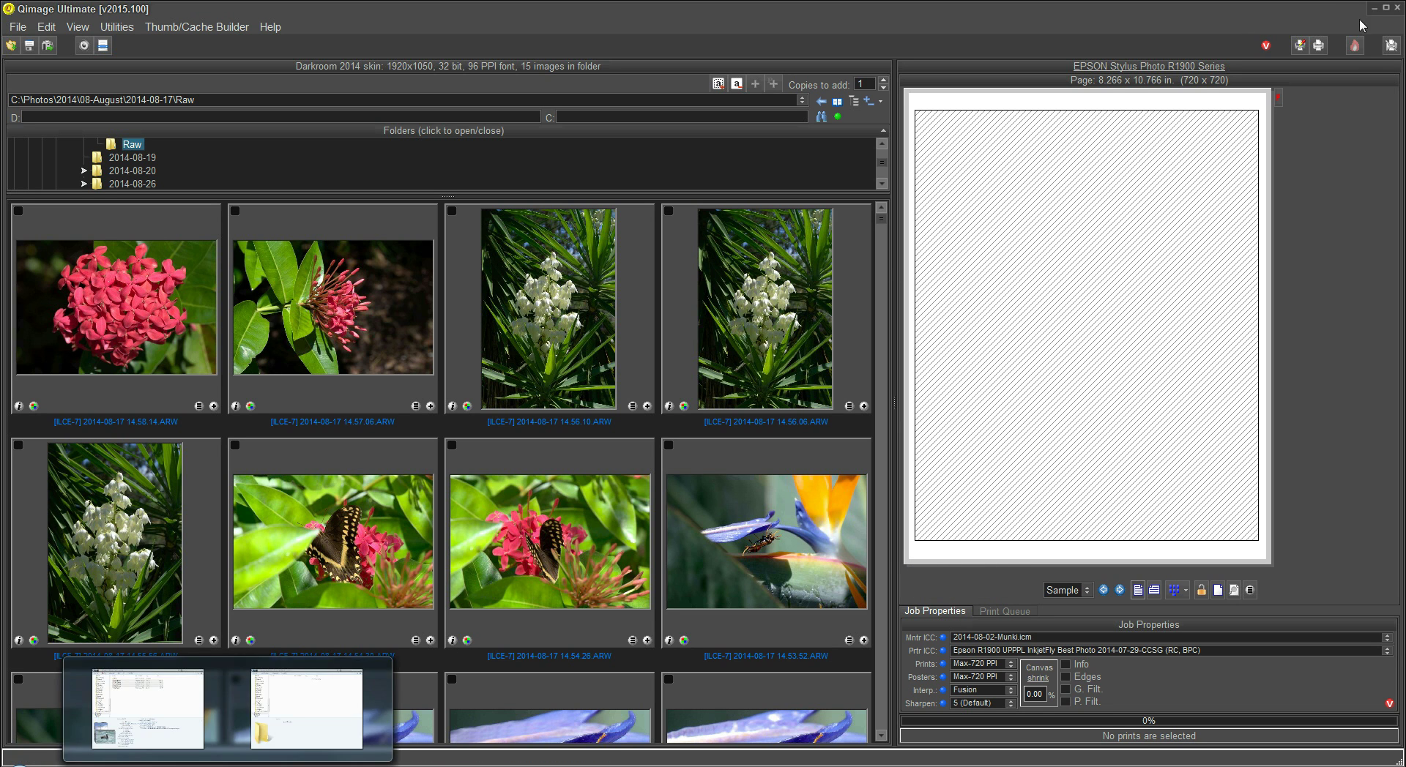
Step: Turn hot folder monitoring back ON and open the Hot Folder's 5.00 x 7.00 (in) folder
click(1356, 49)
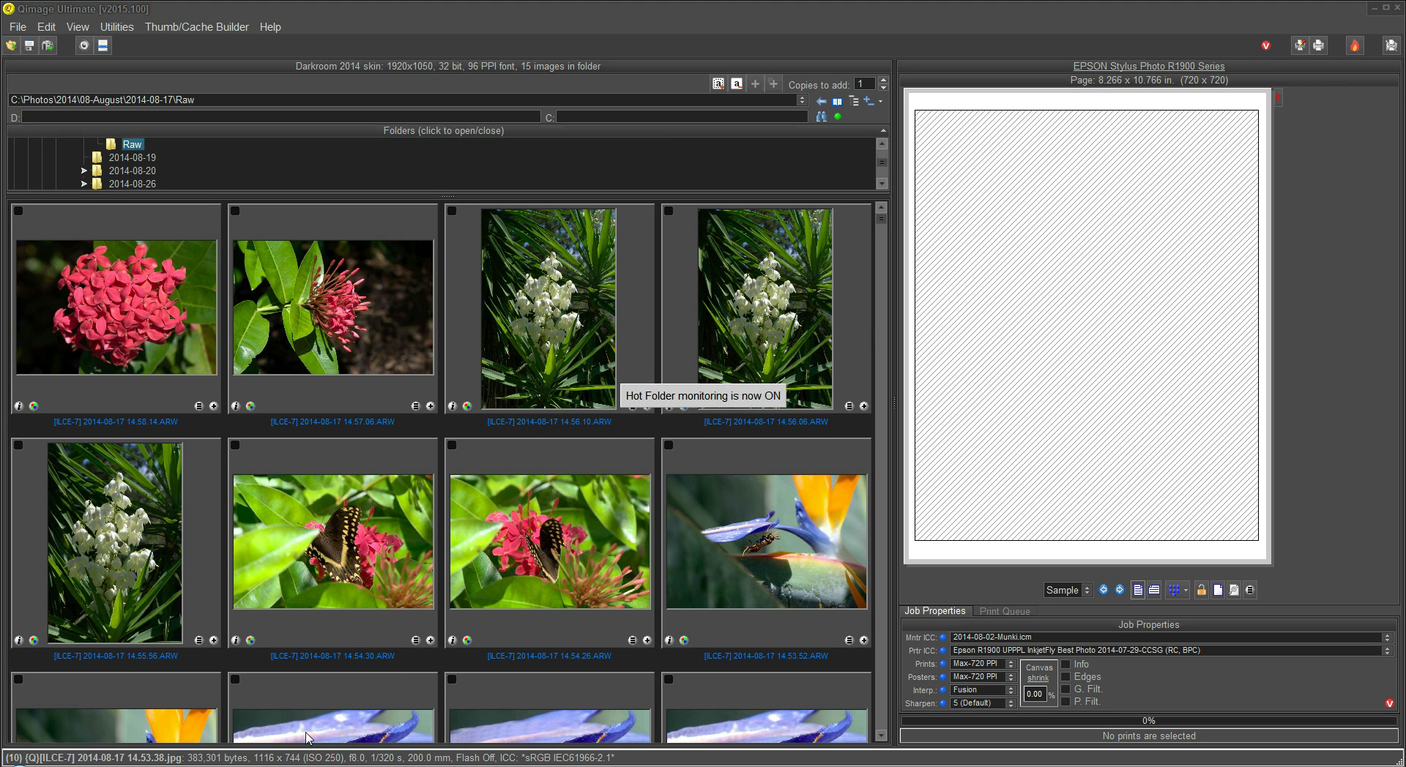
mouse_move(227, 766)
click(307, 708)
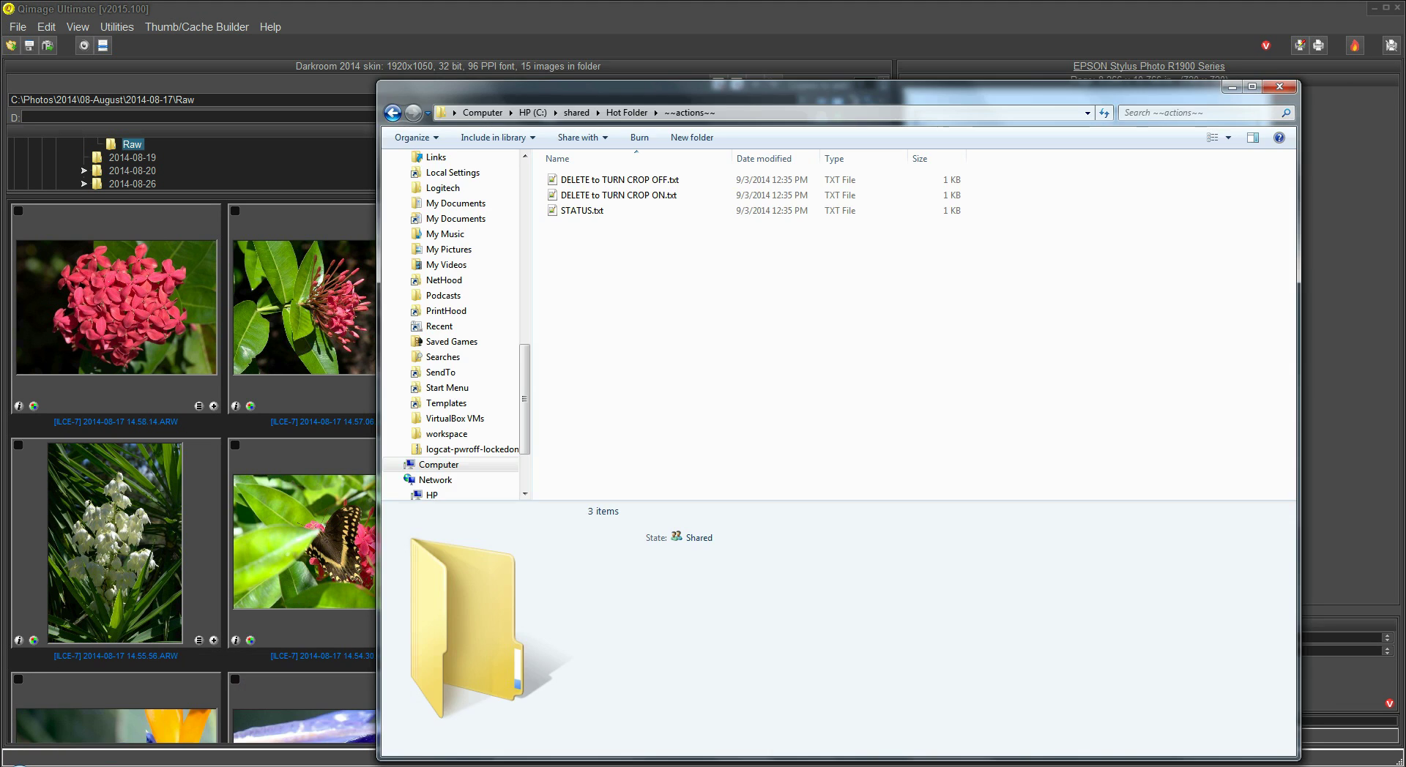
click(627, 112)
double_click(612, 320)
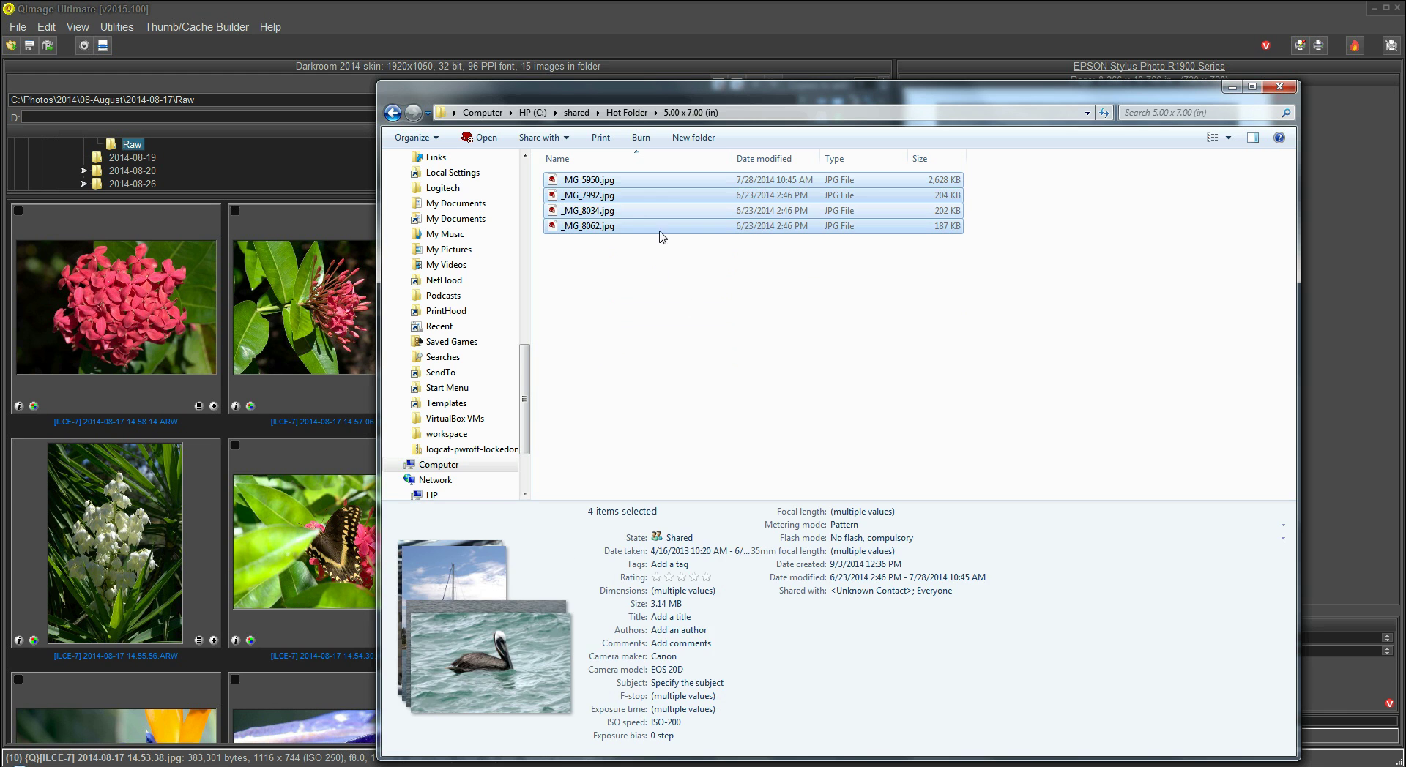
Step: Resize the pelican print _MG_8062.jpg to 2.00 x 3.00 so it sits on page 2 beneath the egret
click(1194, 22)
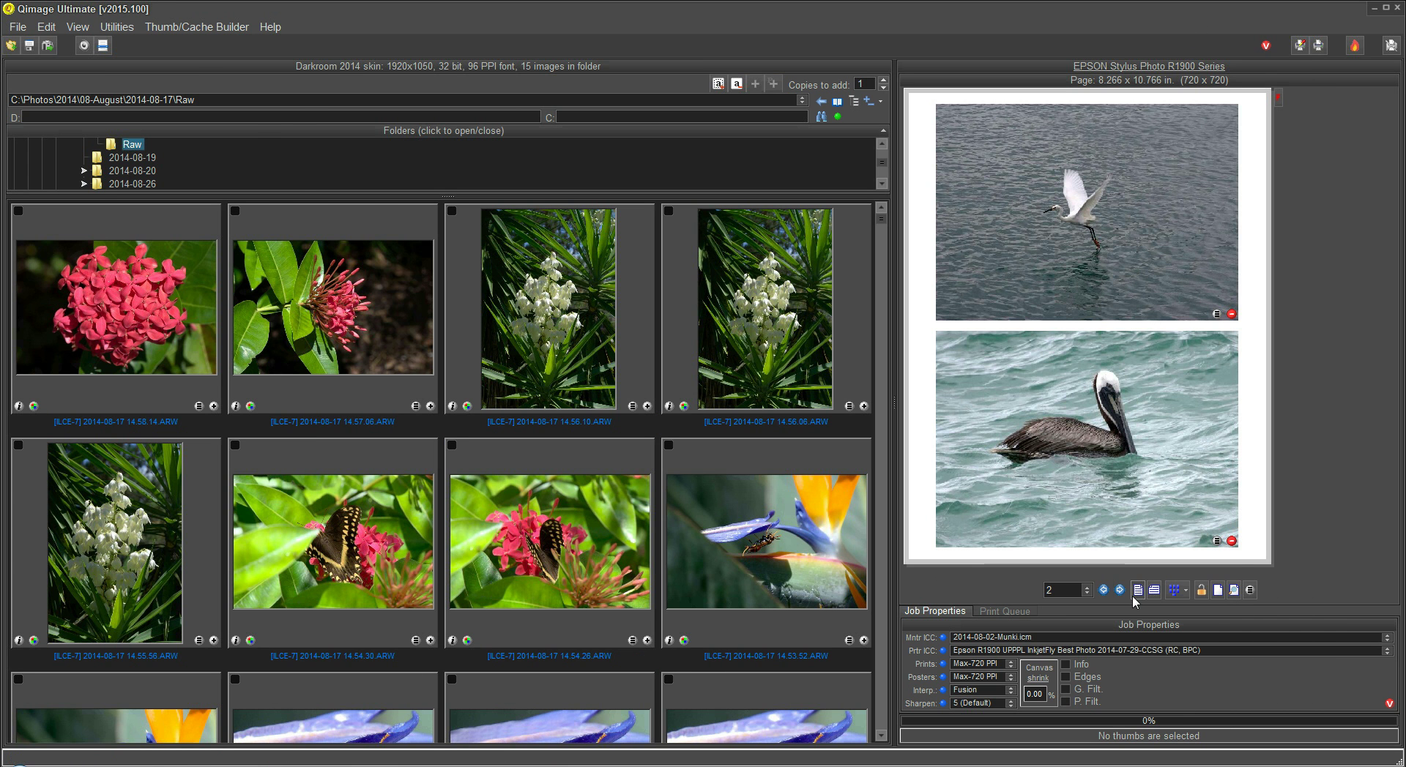
click(1103, 590)
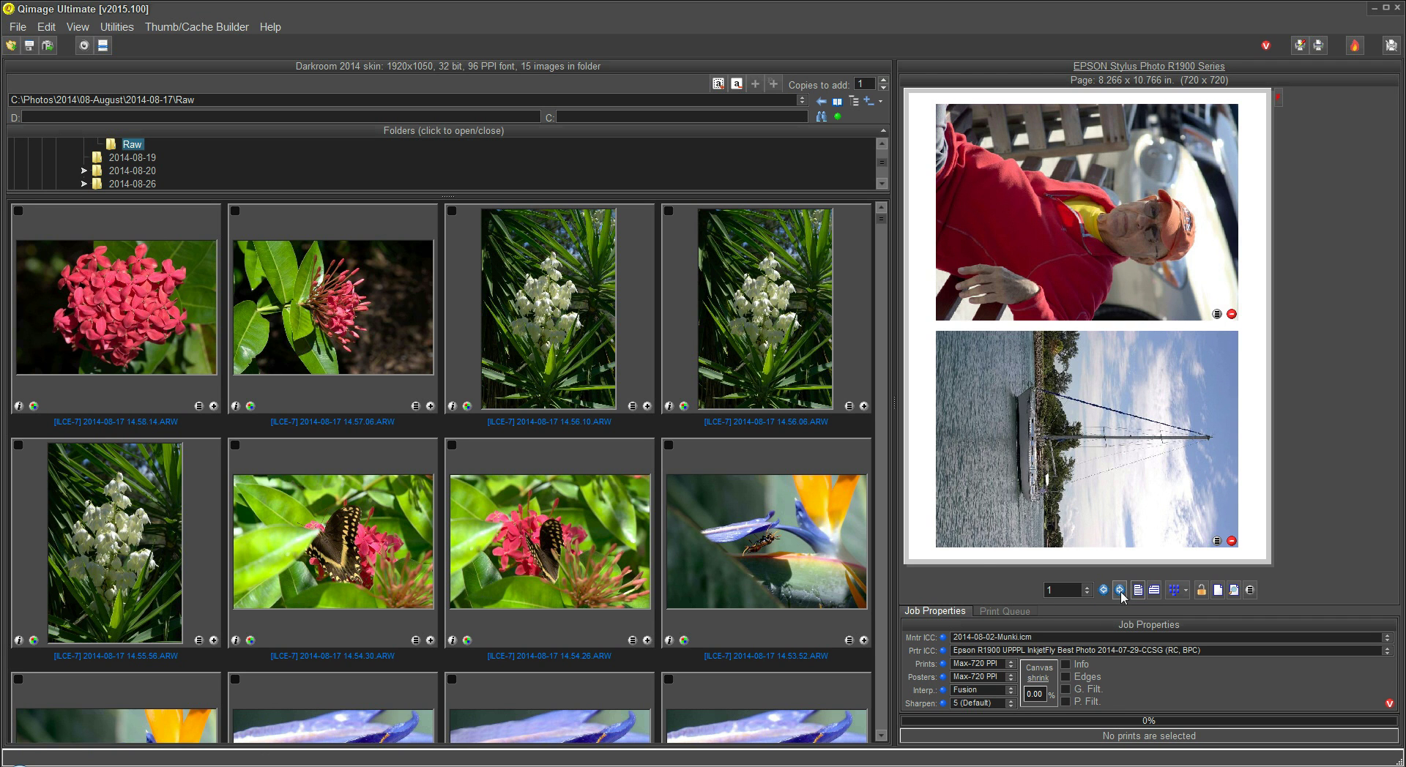
click(1119, 590)
click(1198, 500)
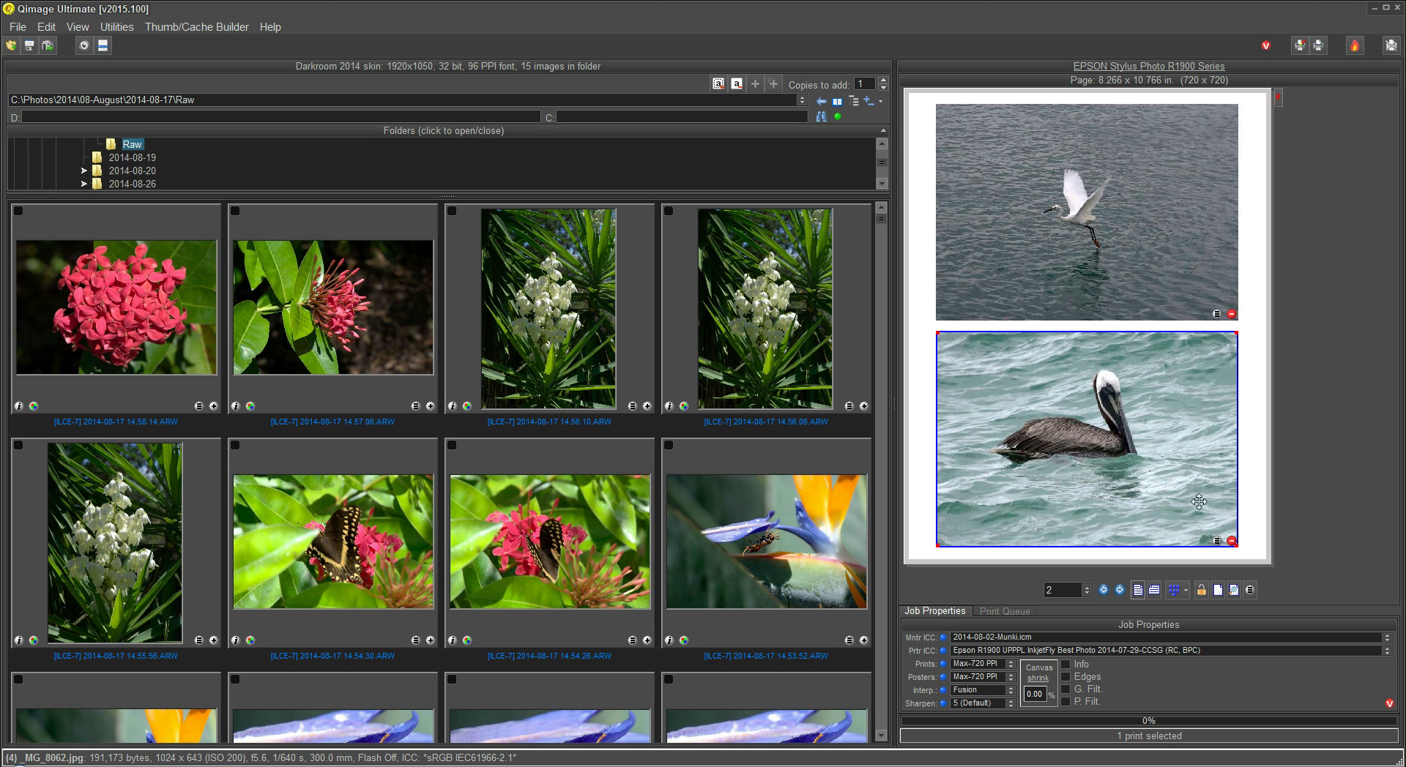
click(1217, 541)
click(696, 168)
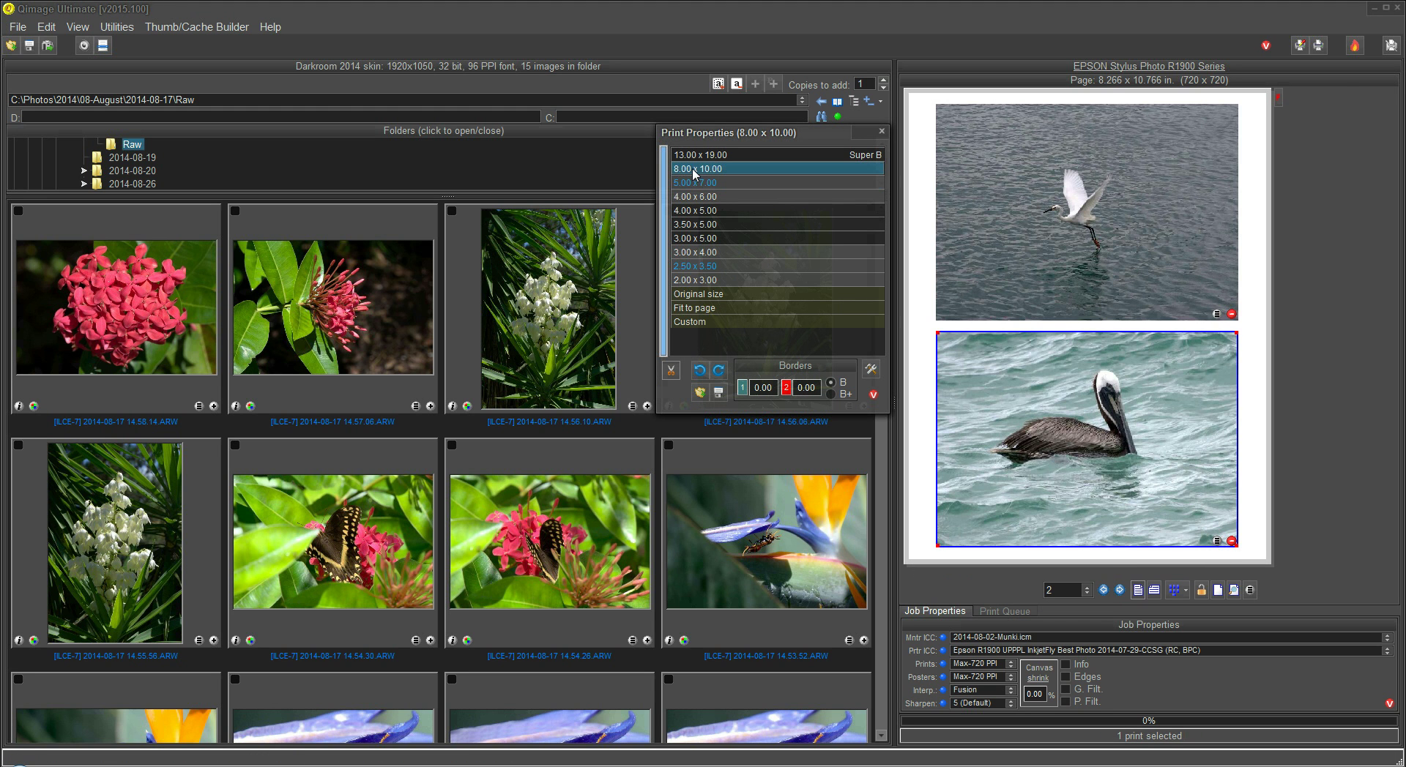
click(1118, 590)
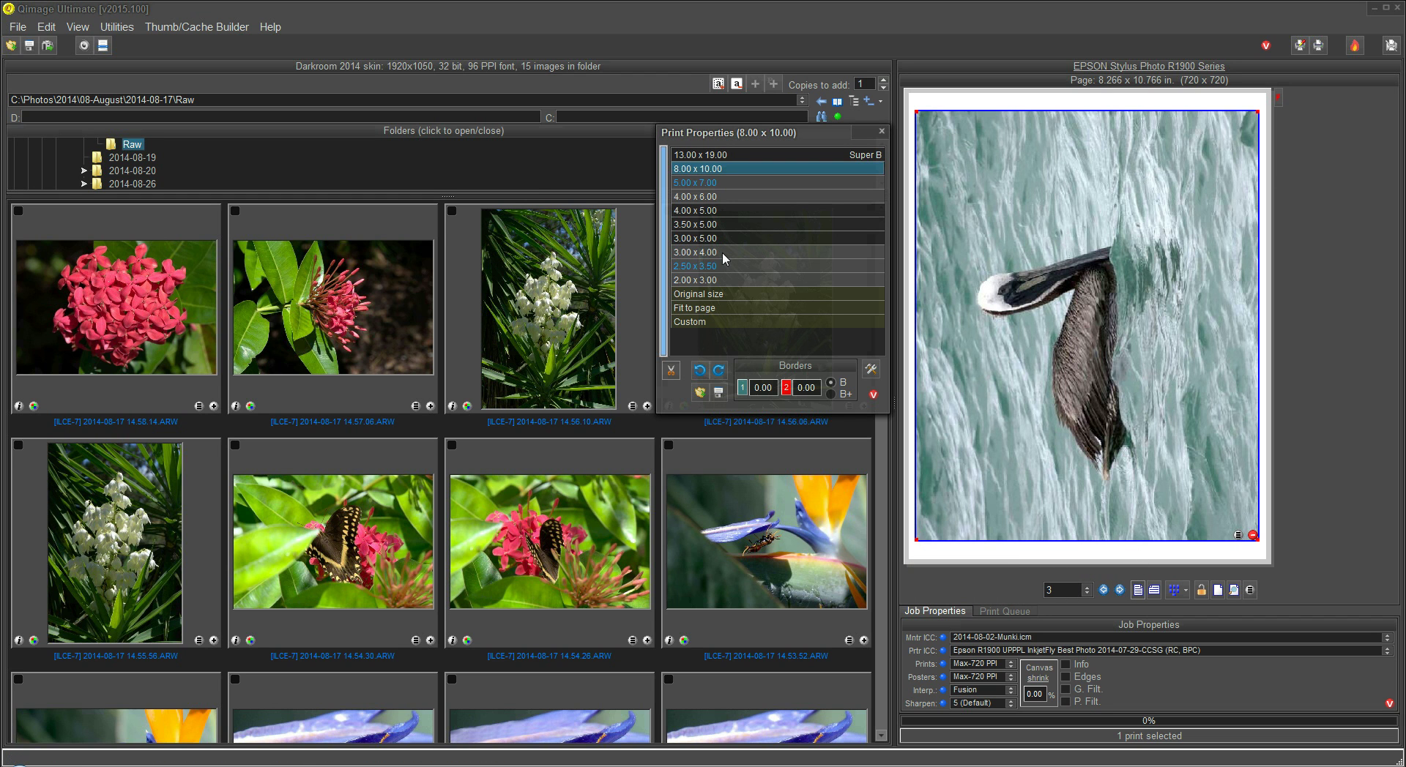
click(732, 281)
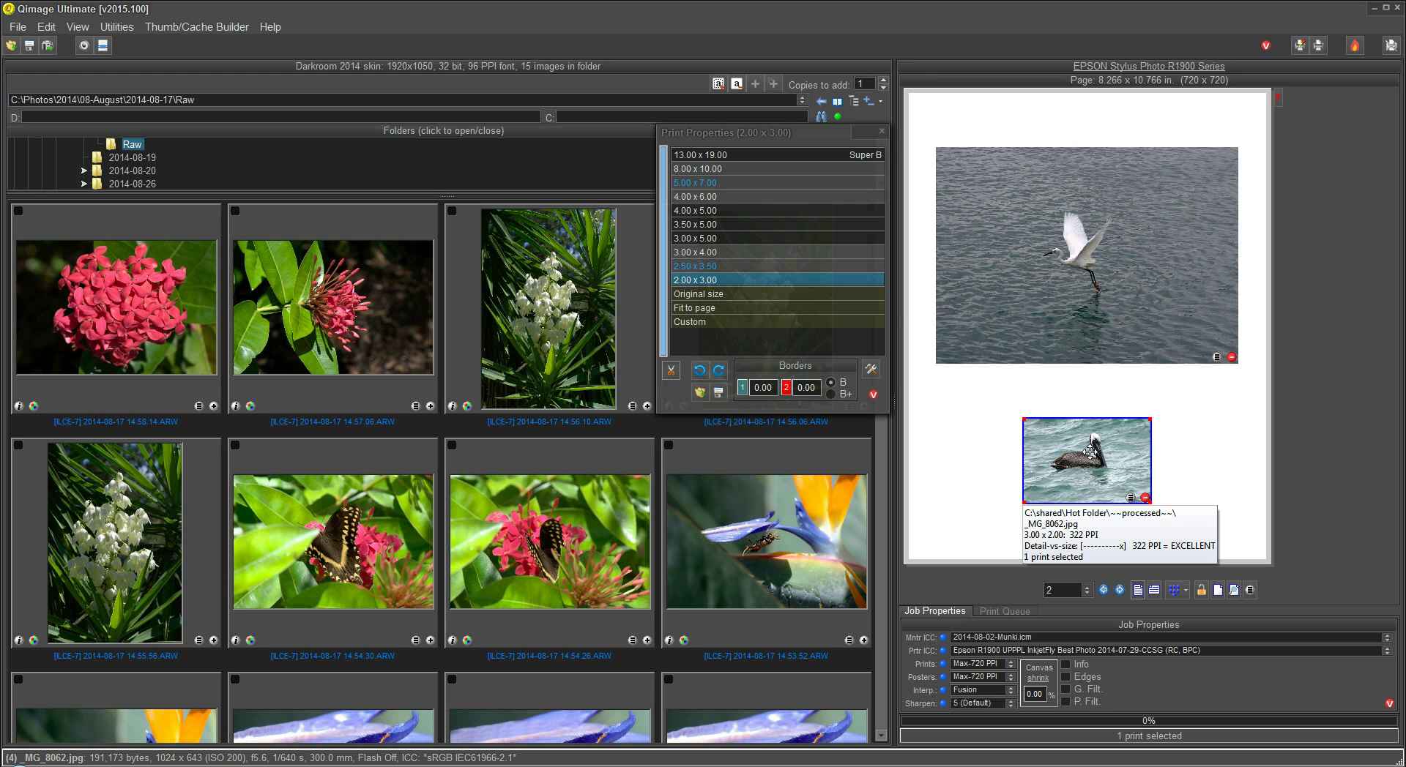
click(882, 132)
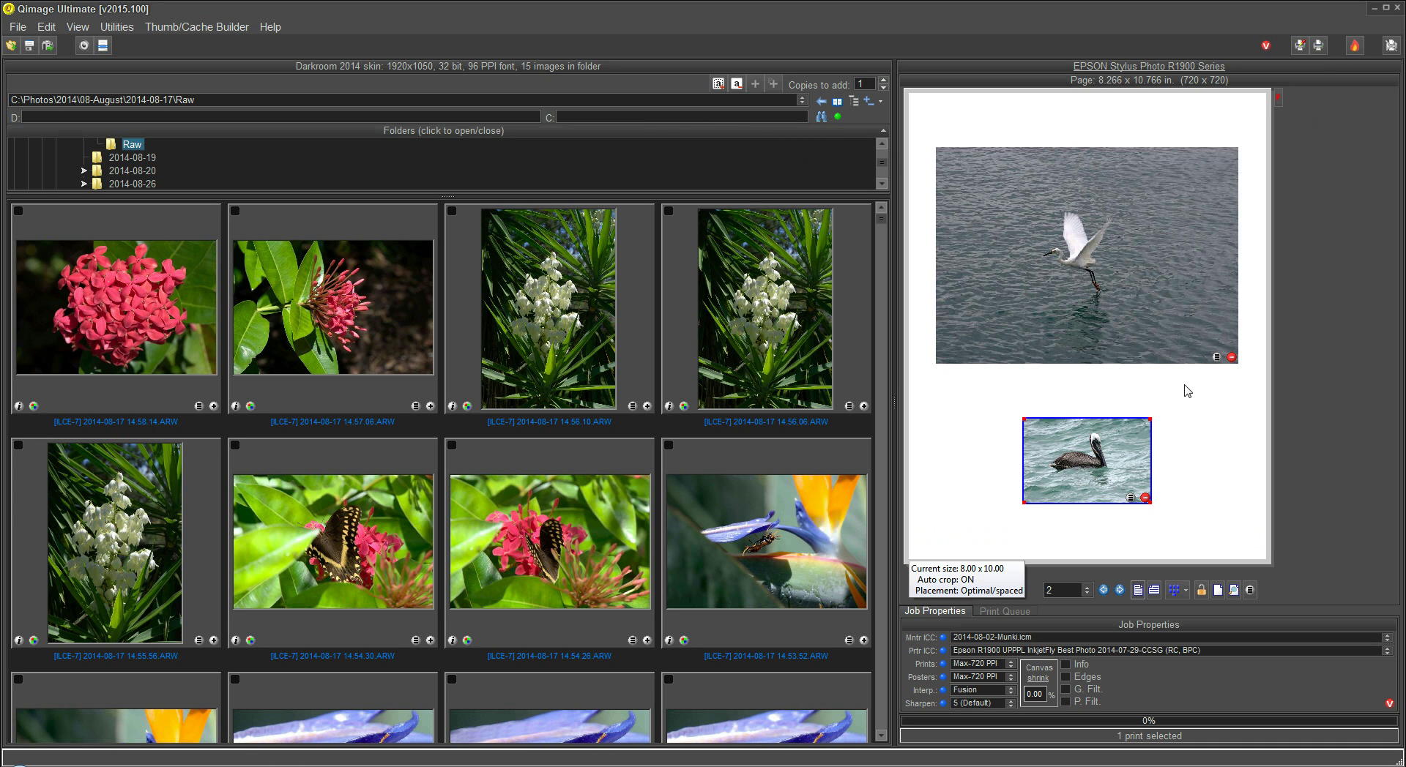
Step: Switch hot folder monitoring off using the flame Hot Folder toolbar button
click(1355, 46)
click(29, 45)
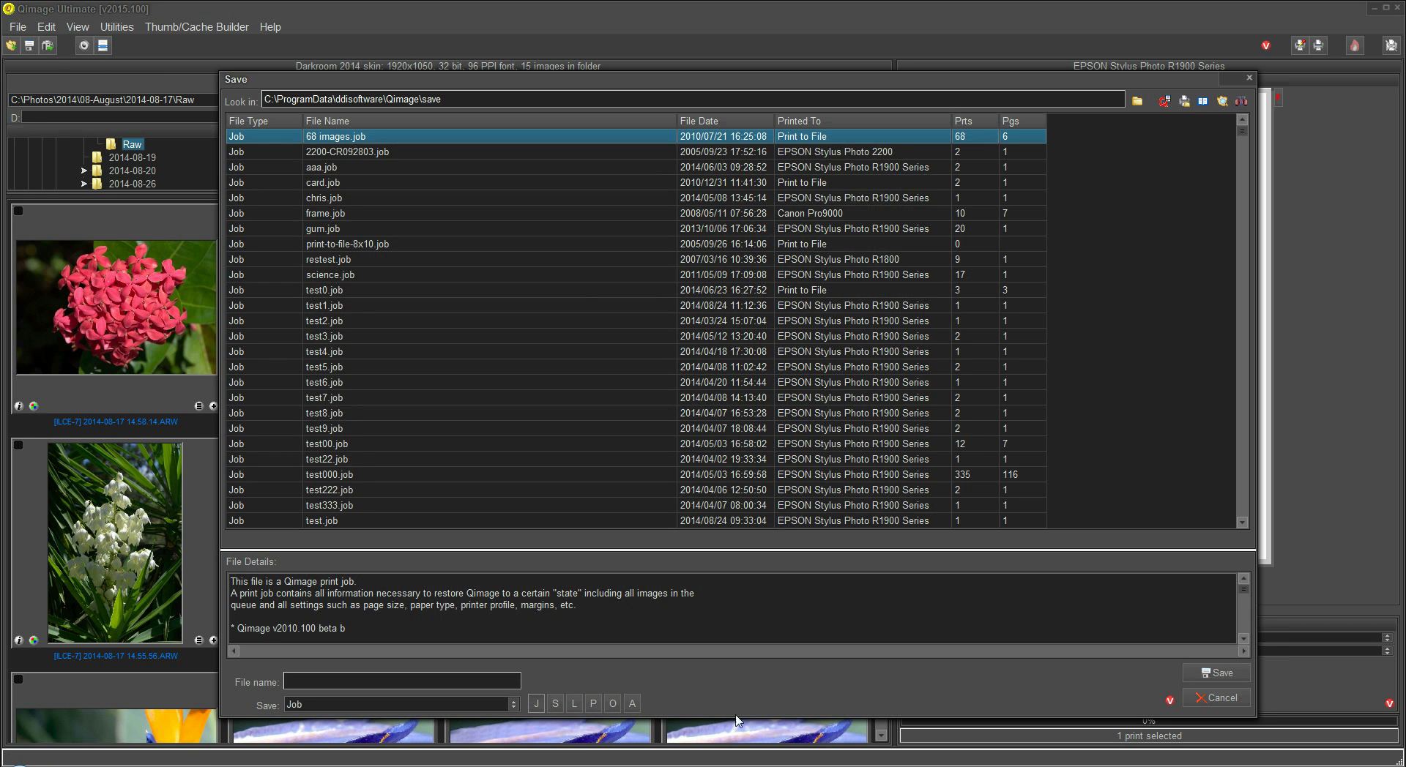
click(594, 704)
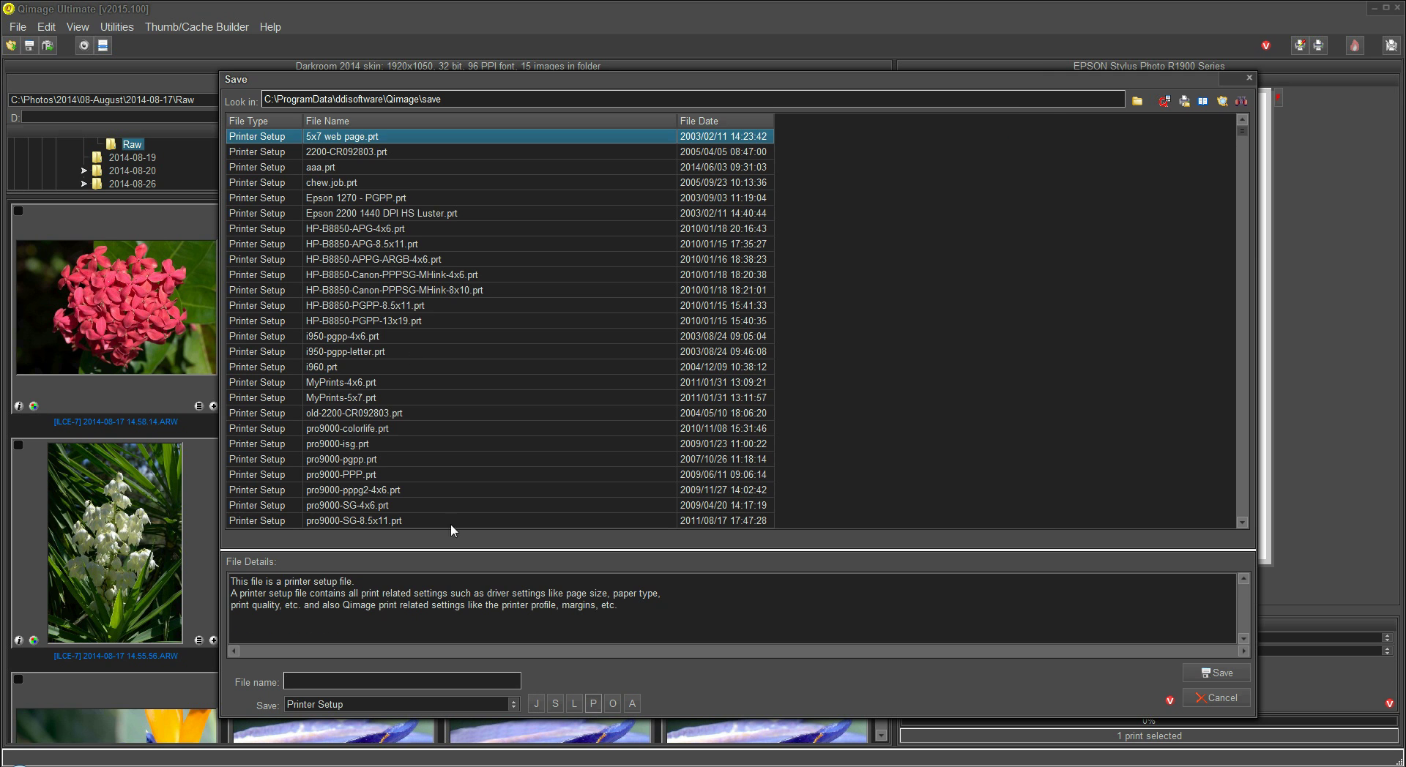
click(1215, 698)
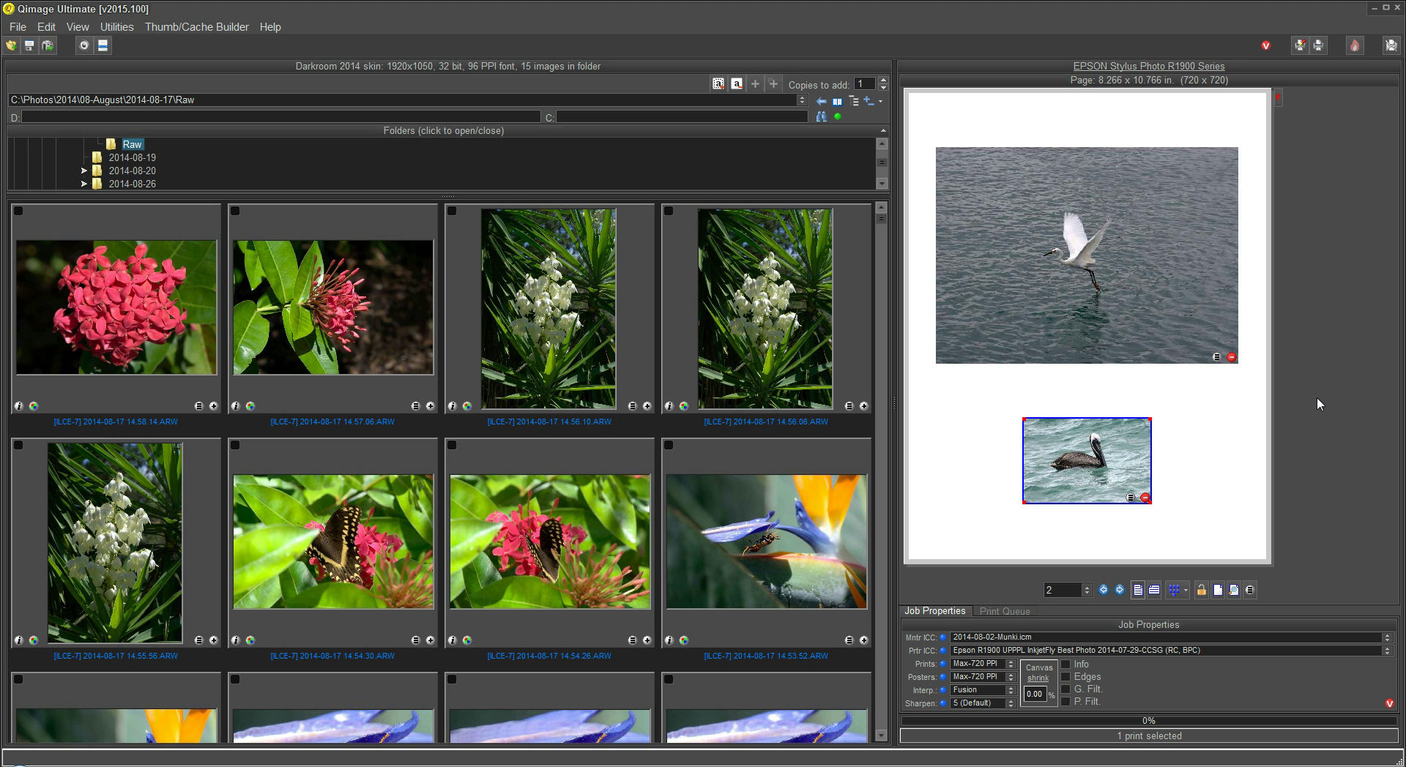
Step: Check the Hot Folder settings without changes, then clear every print from the queue
click(1356, 44)
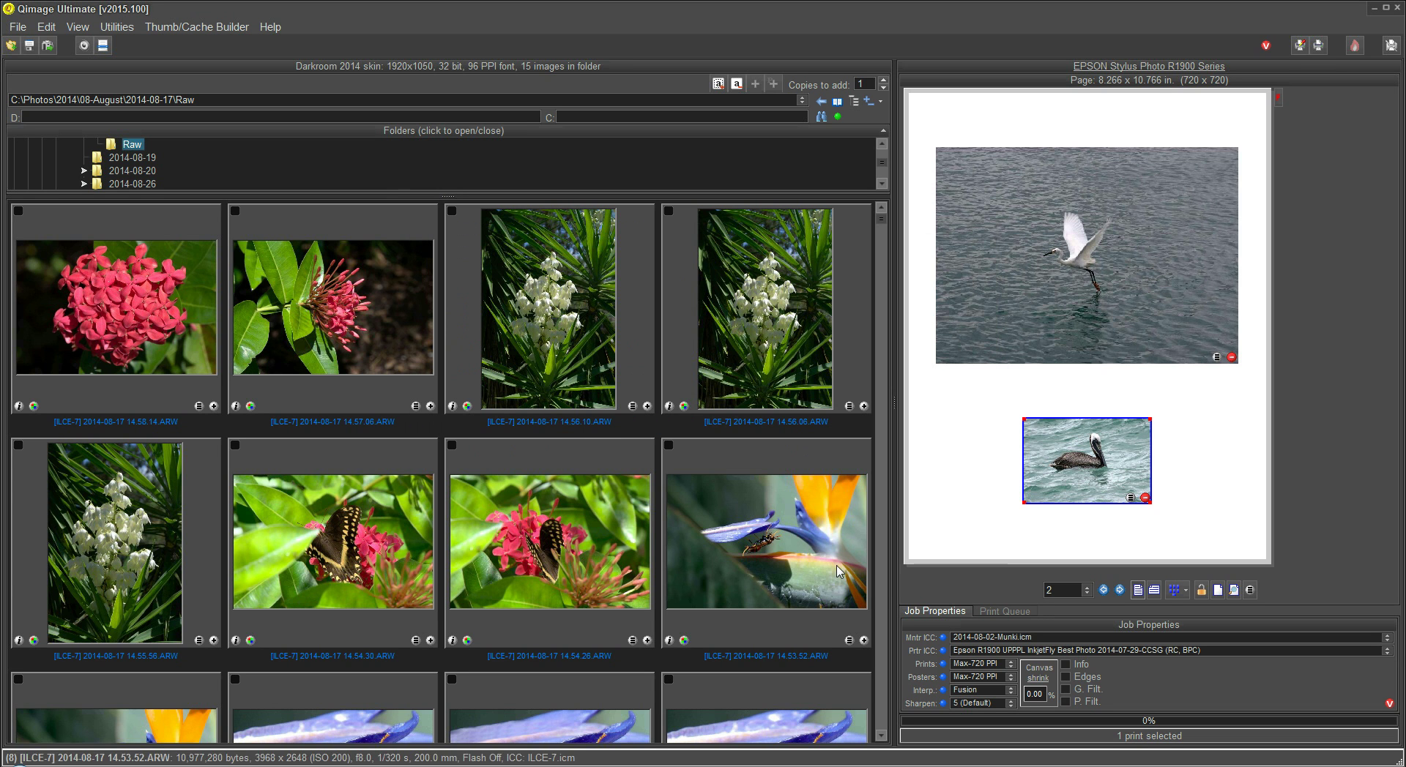
click(839, 568)
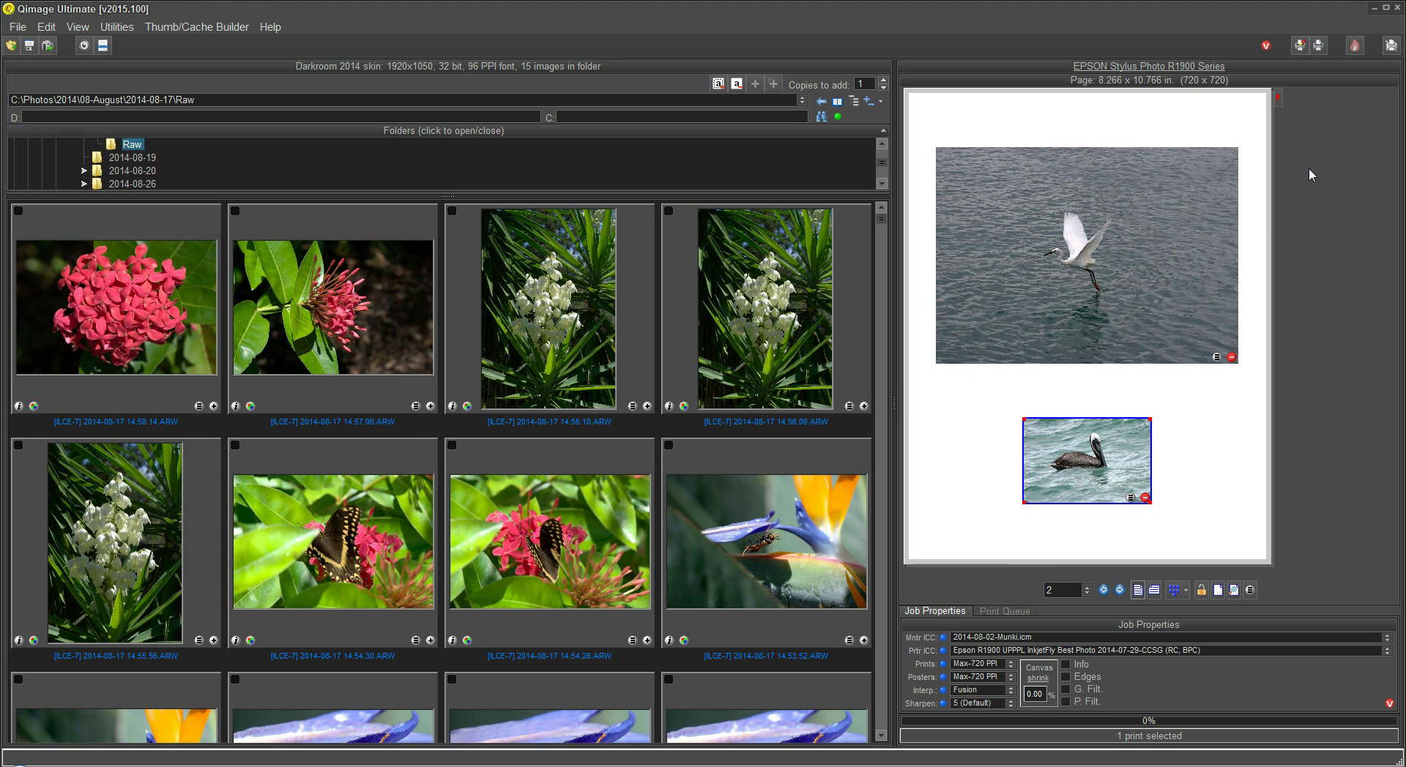
right_click(1174, 407)
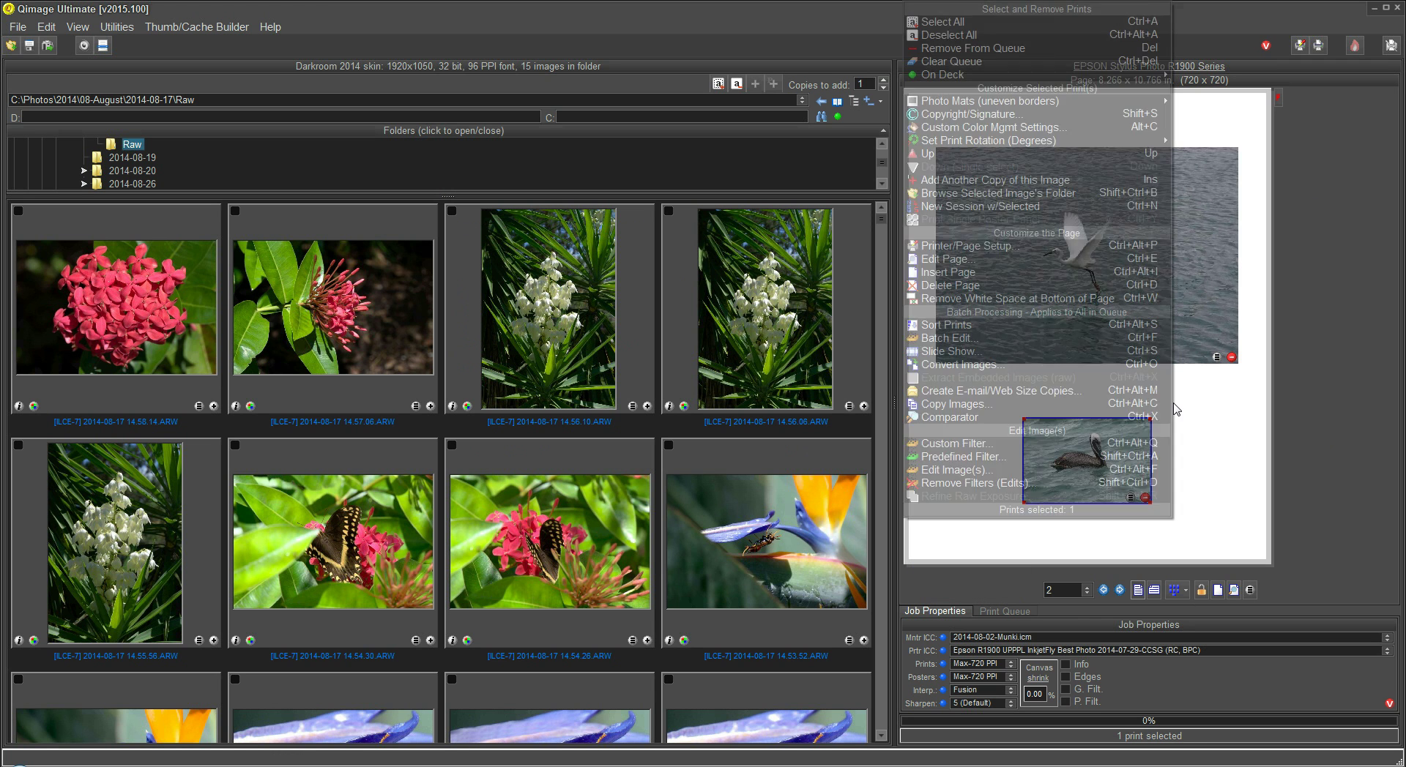
click(1004, 60)
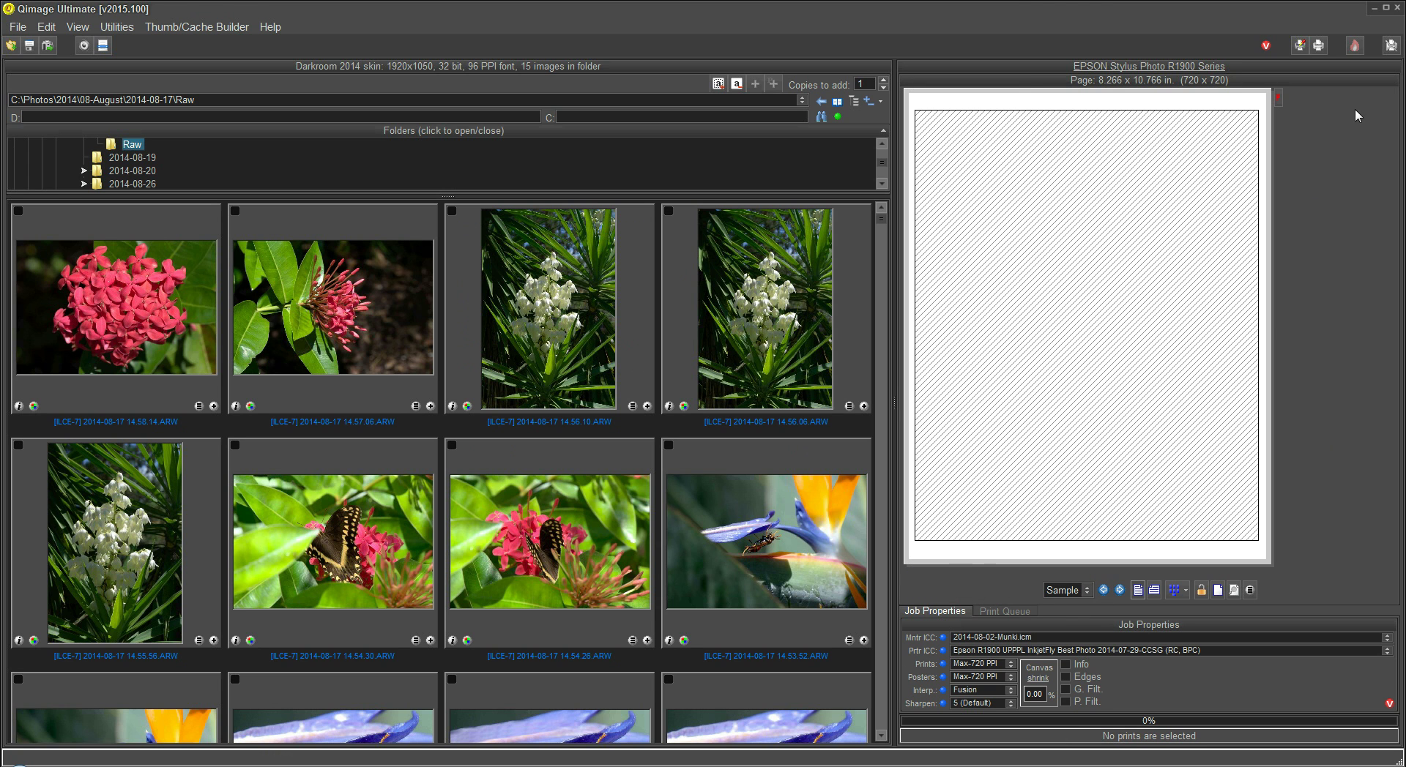
Step: Switch hot folder monitoring back on using the flame Hot Folder button, queue still empty
click(1355, 45)
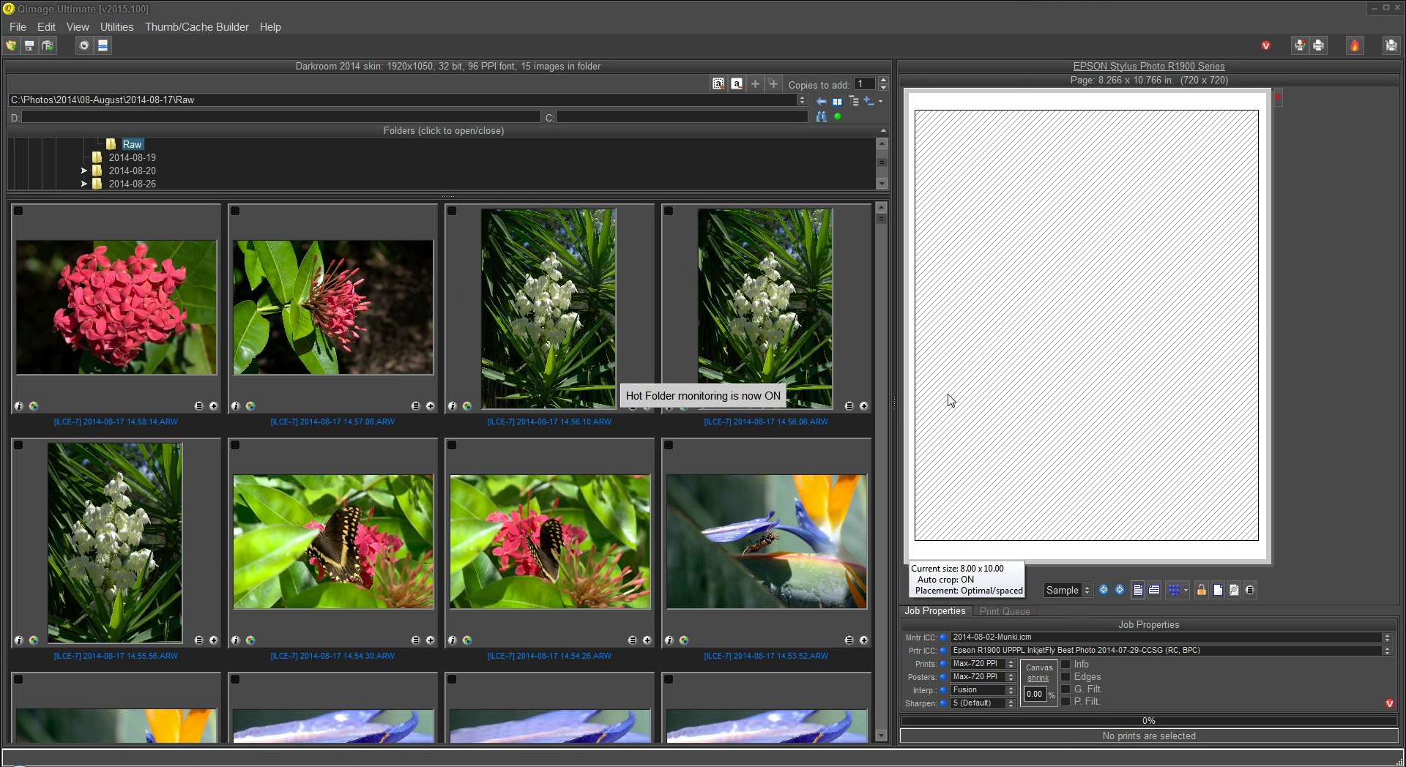